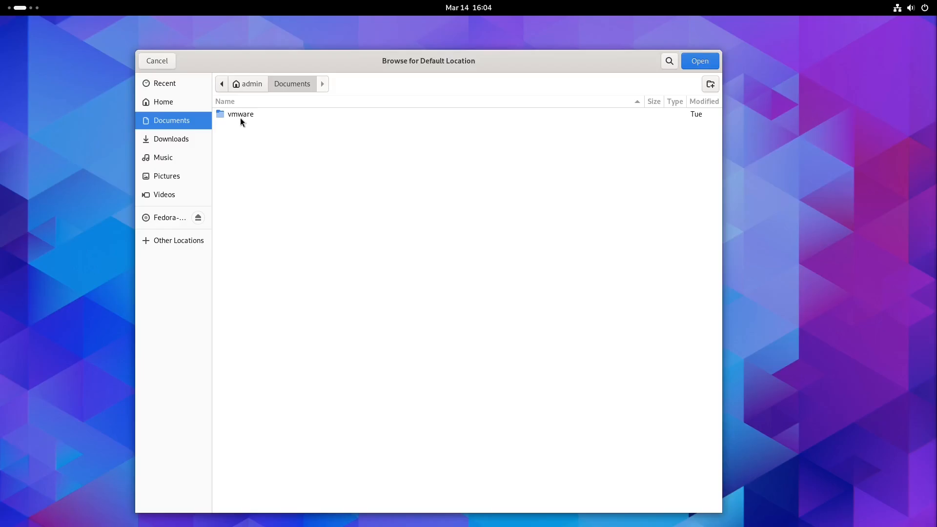
# Set the default location for virtual machines to the vmware folder in Documents and close the preferences
pyautogui.click(244, 116)
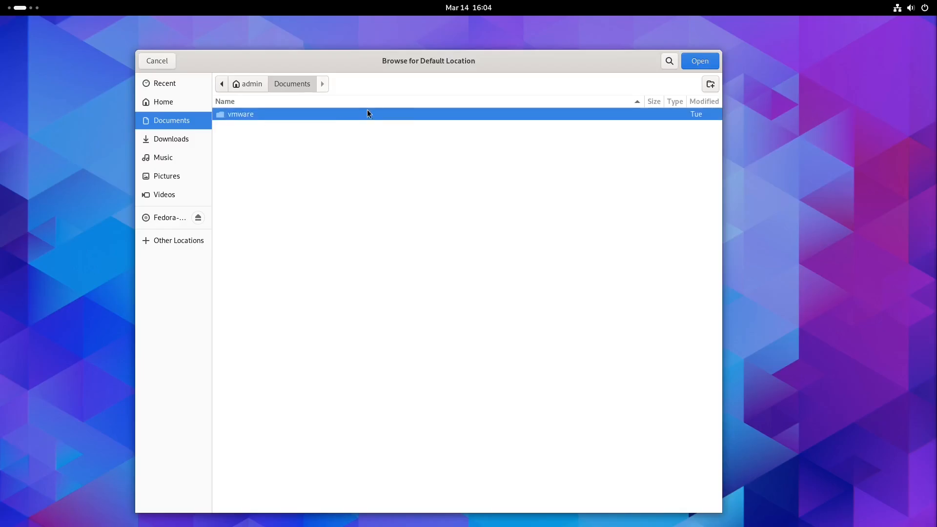
pyautogui.click(699, 60)
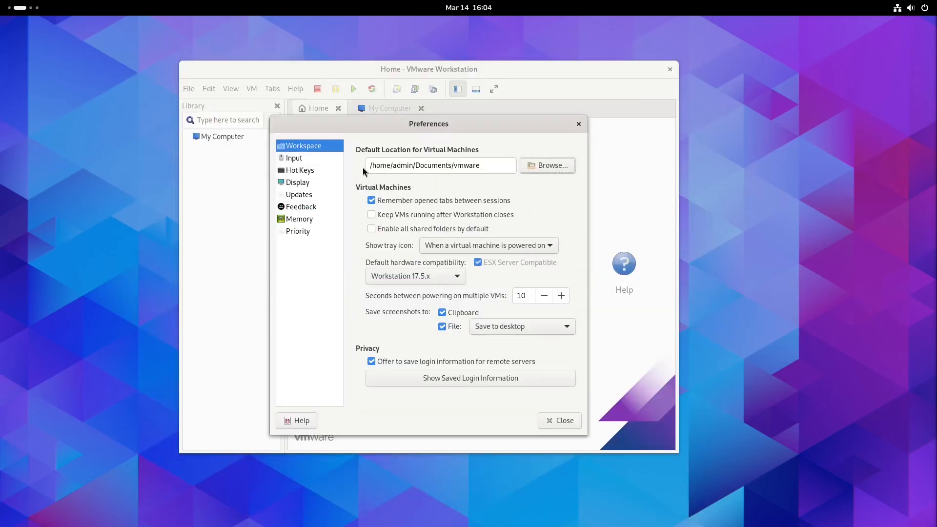
pyautogui.moveTo(497, 168); pyautogui.dragTo(369, 169)
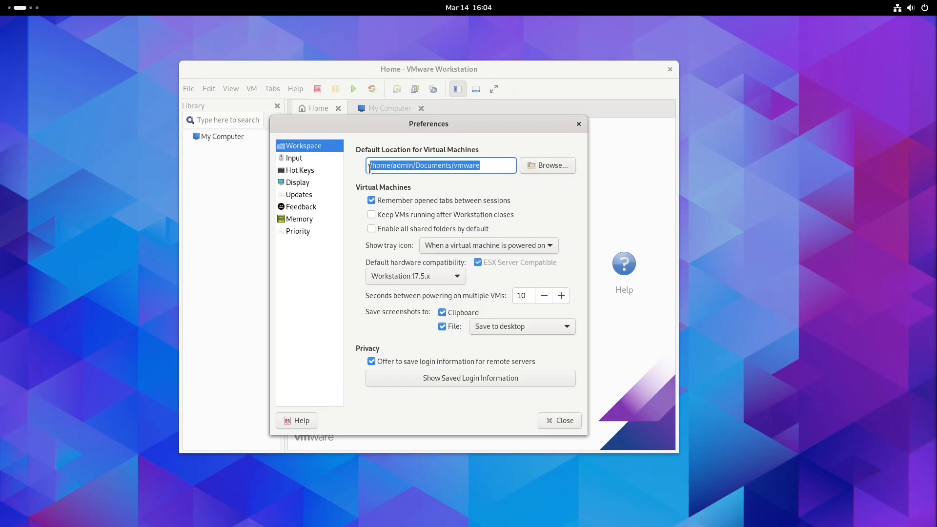
pyautogui.click(488, 168)
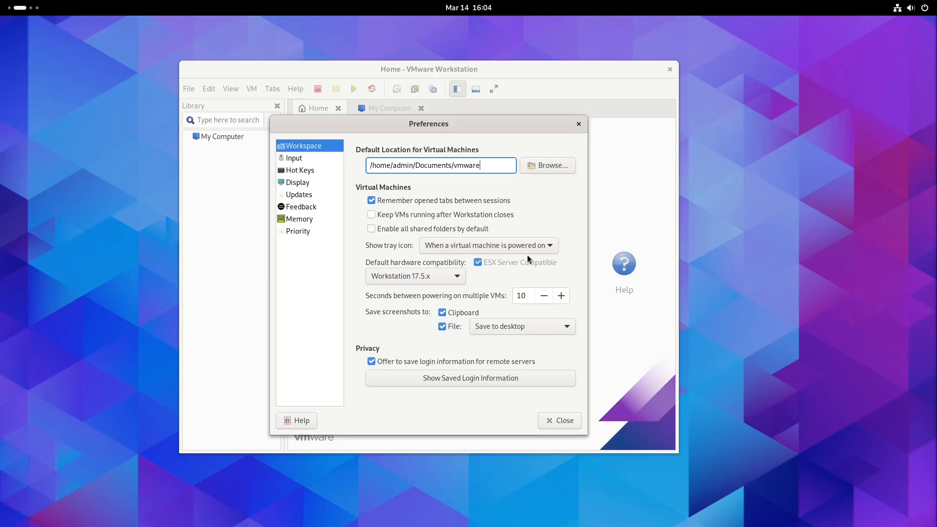
pyautogui.click(555, 421)
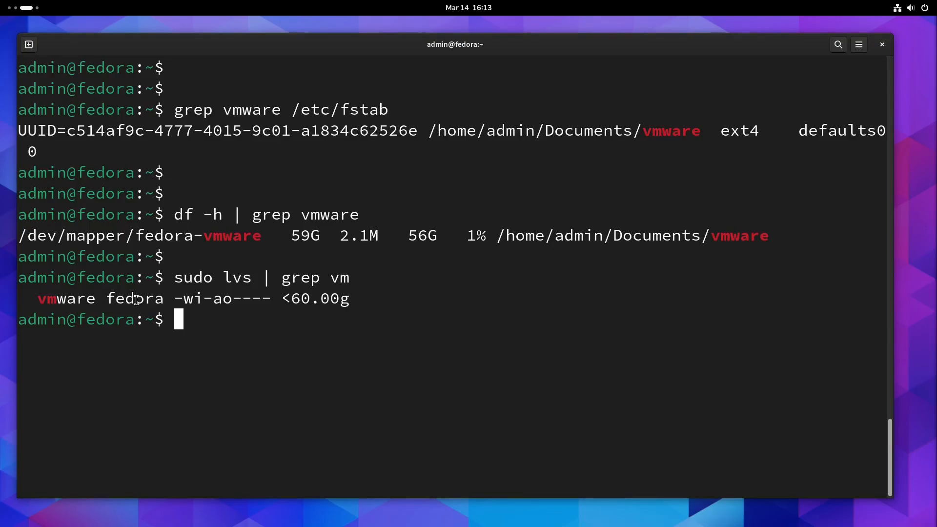
# Examine the vmware logical volume's size, its file system type in /etc/fstab and its mount point in the terminal output
pyautogui.moveTo(290, 298); pyautogui.dragTo(332, 298)
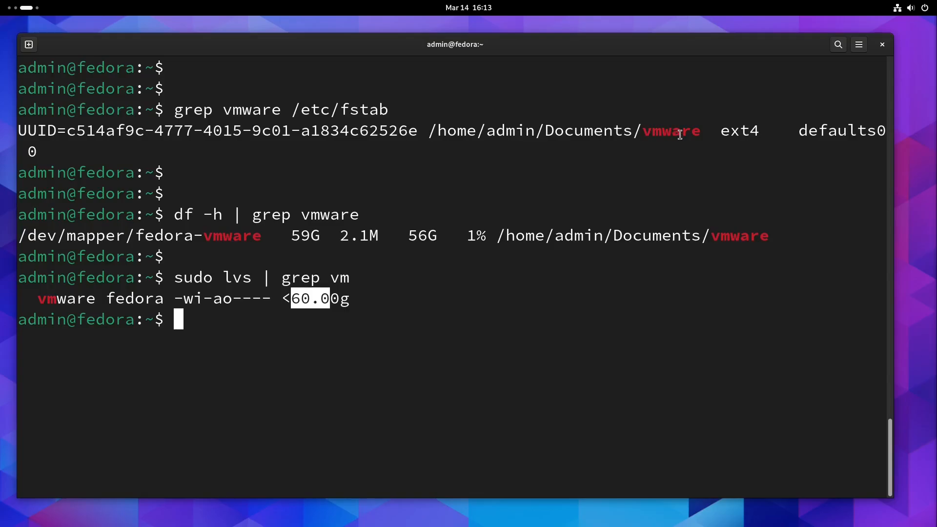
pyautogui.doubleClick(739, 132)
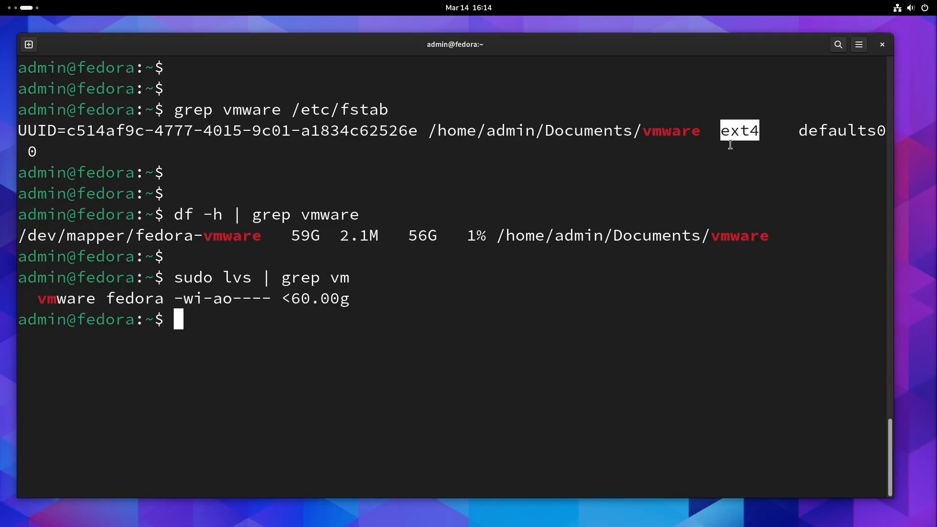
pyautogui.click(703, 160)
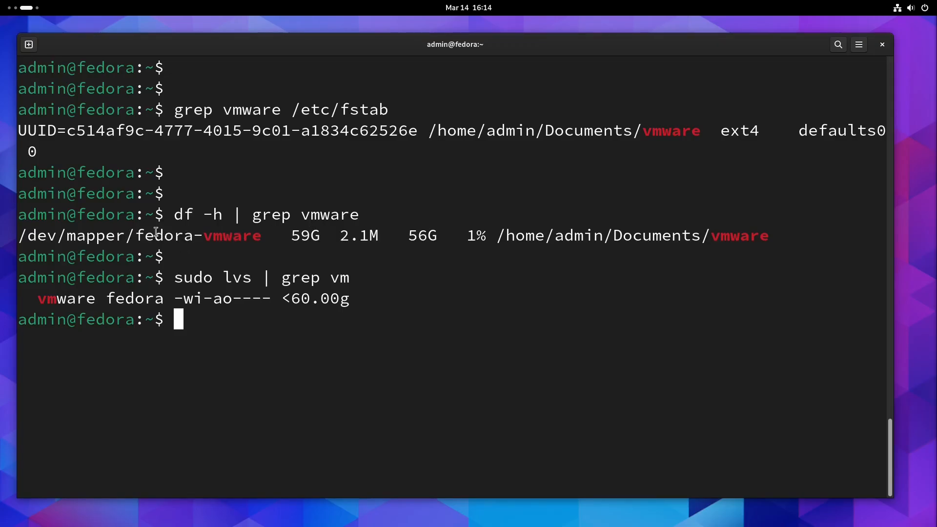
pyautogui.moveTo(708, 232); pyautogui.dragTo(767, 231)
pyautogui.click(714, 252)
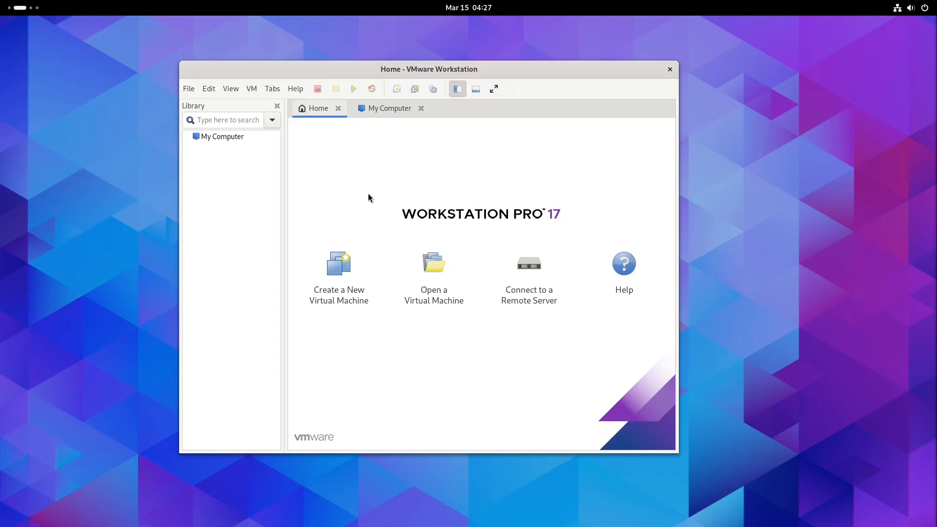
# Open the Virtual Network Editor, authenticating with the administrator account password, and reposition its window
pyautogui.moveTo(336, 69); pyautogui.dragTo(345, 67)
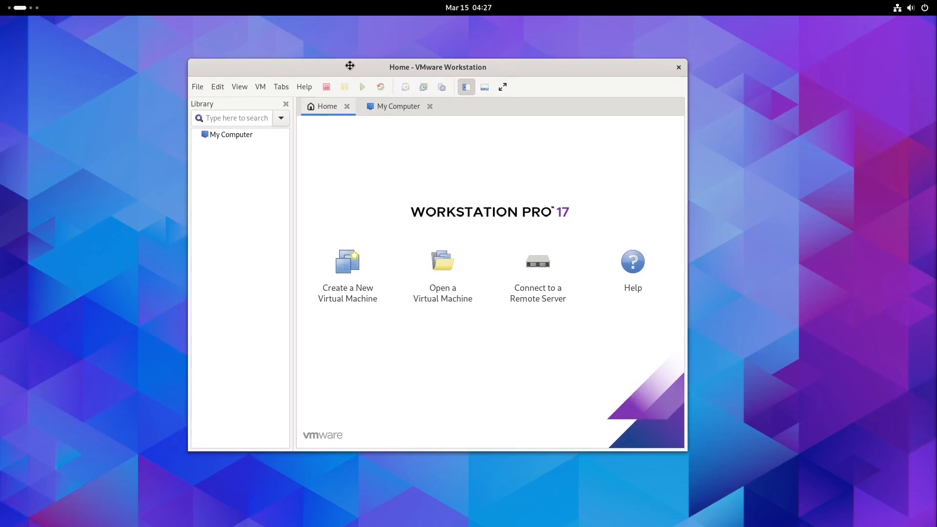
pyautogui.click(222, 88)
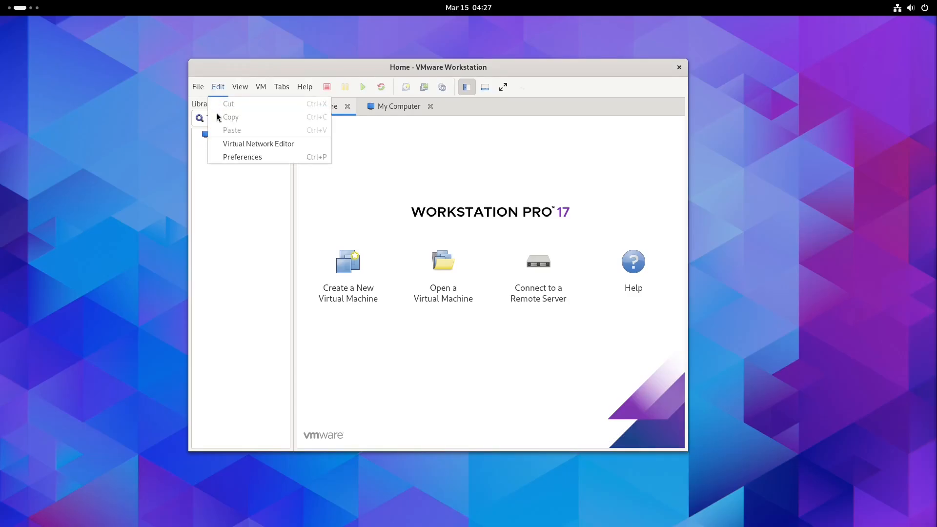
pyautogui.click(226, 144)
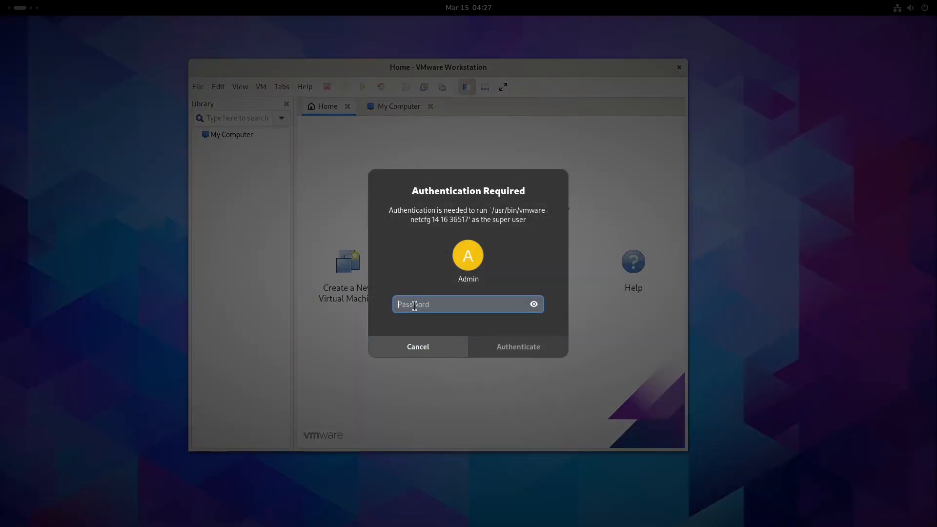
pyautogui.write('••••••••')
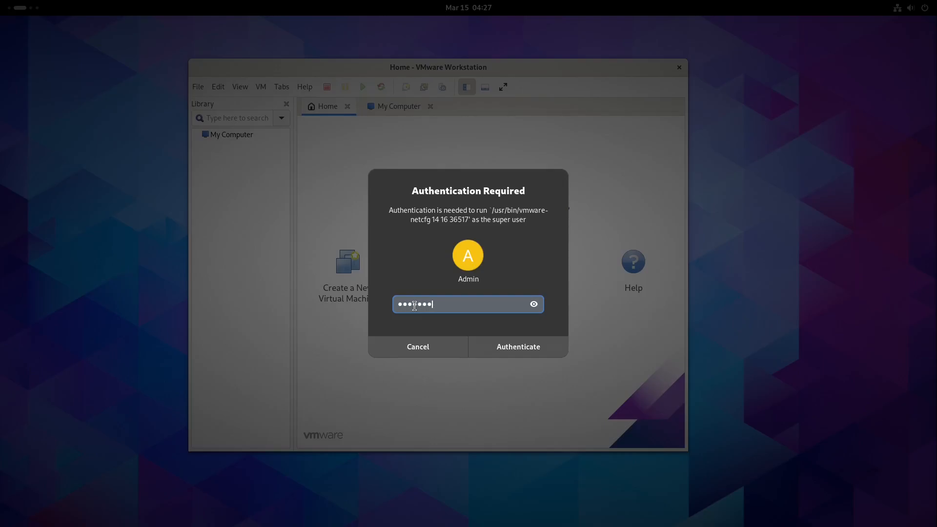
pyautogui.press('Return')
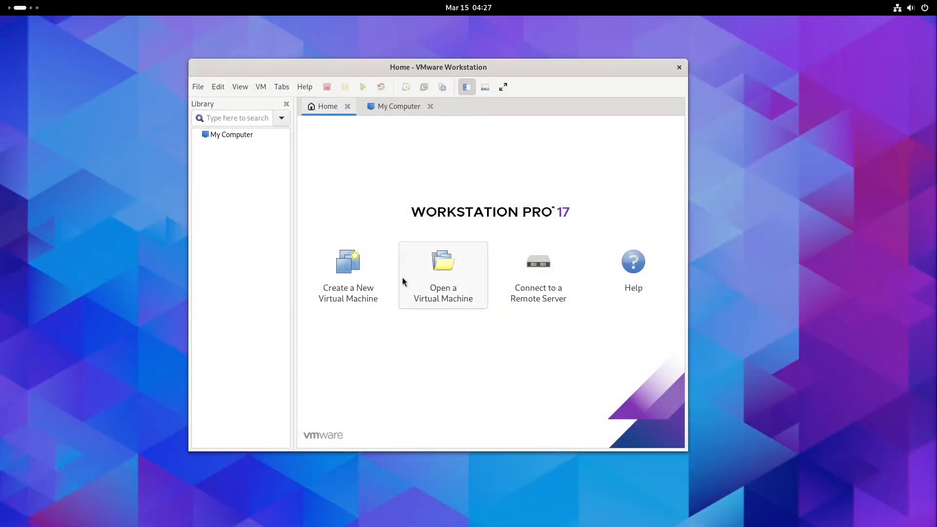
pyautogui.moveTo(436, 132); pyautogui.dragTo(394, 114)
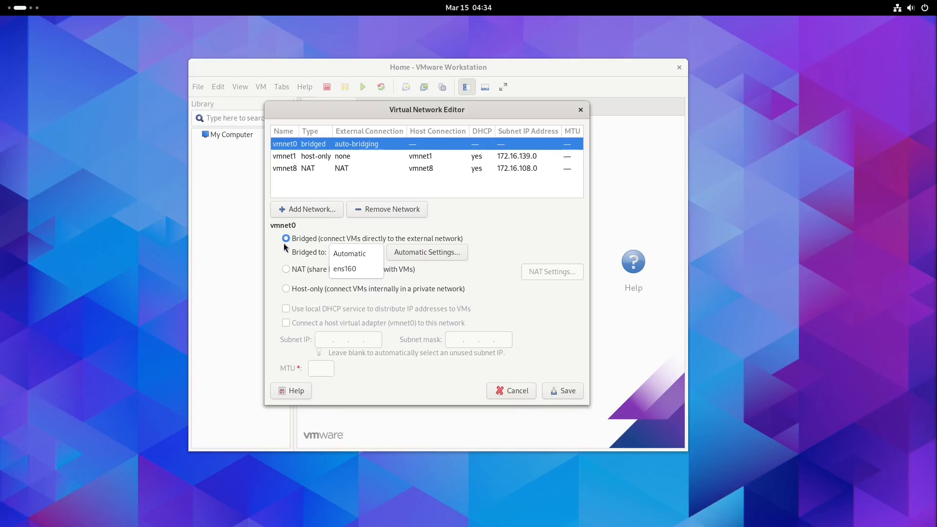
# Check which host adapters the bridged network vmnet0 can be bridged to, without changing the selection
pyautogui.click(332, 245)
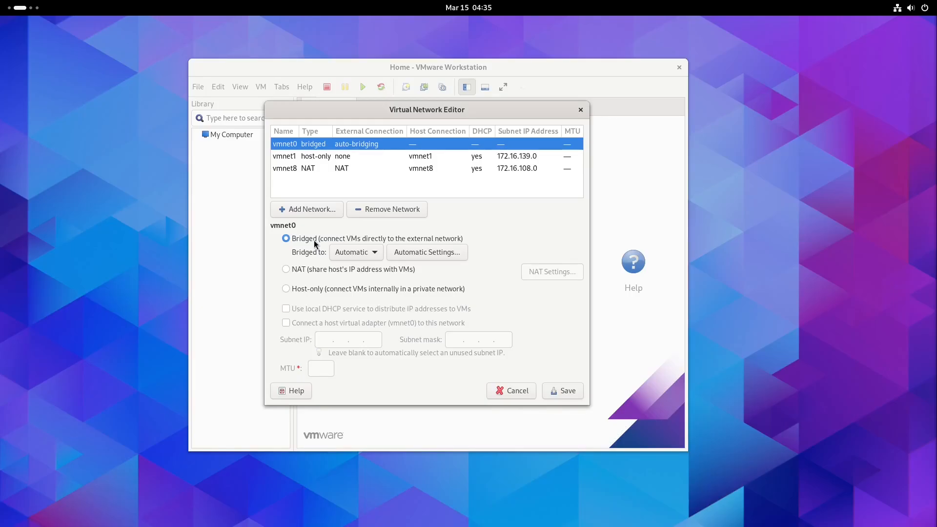
pyautogui.click(341, 254)
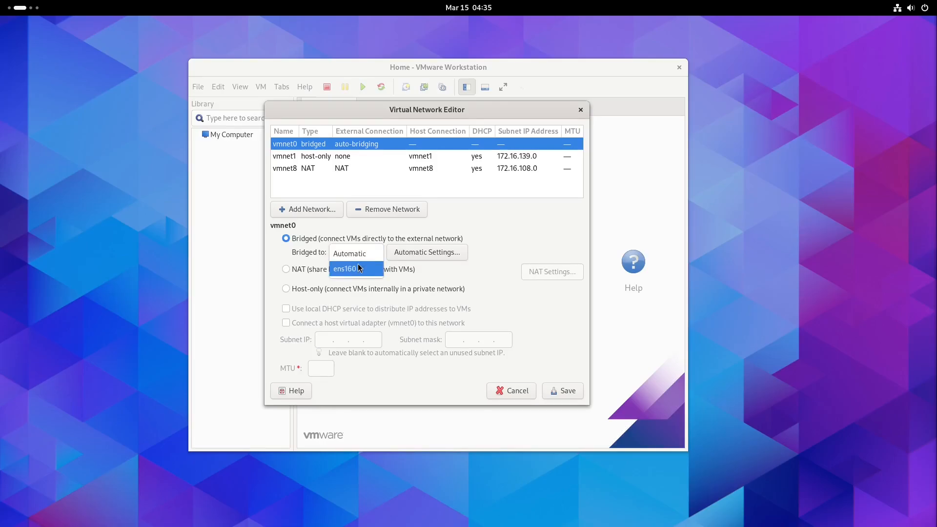
pyautogui.click(312, 252)
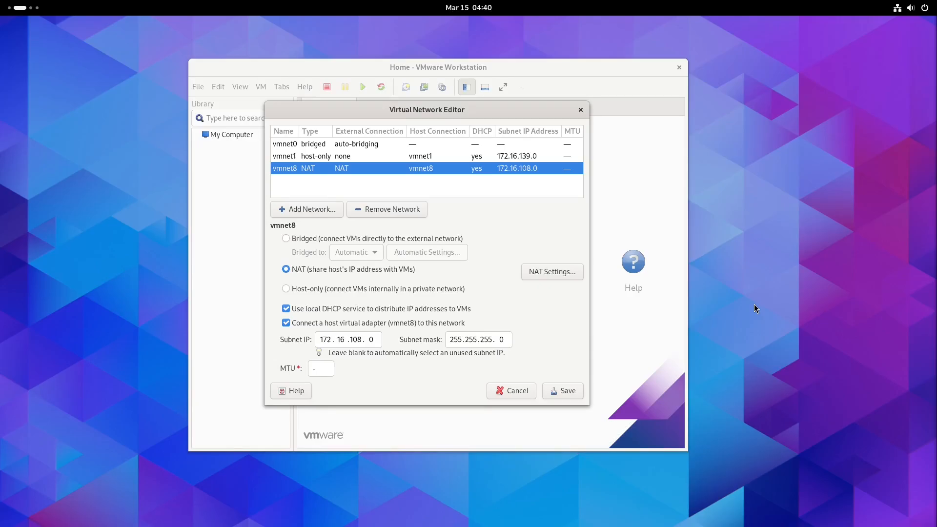
# Set the subnet IP of the NAT network vmnet8 to 10.10.100.0
pyautogui.doubleClick(350, 337)
pyautogui.moveTo(351, 337); pyautogui.dragTo(309, 339)
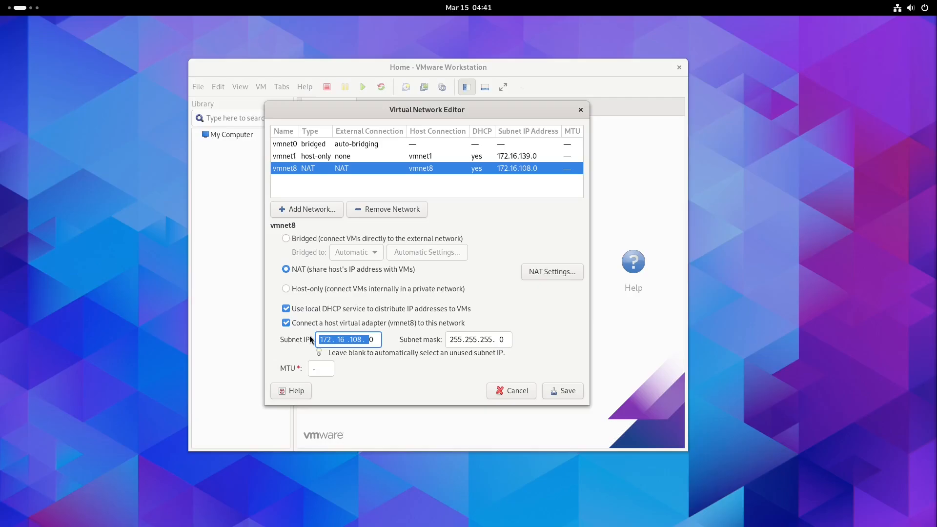
pyautogui.write('100. .')
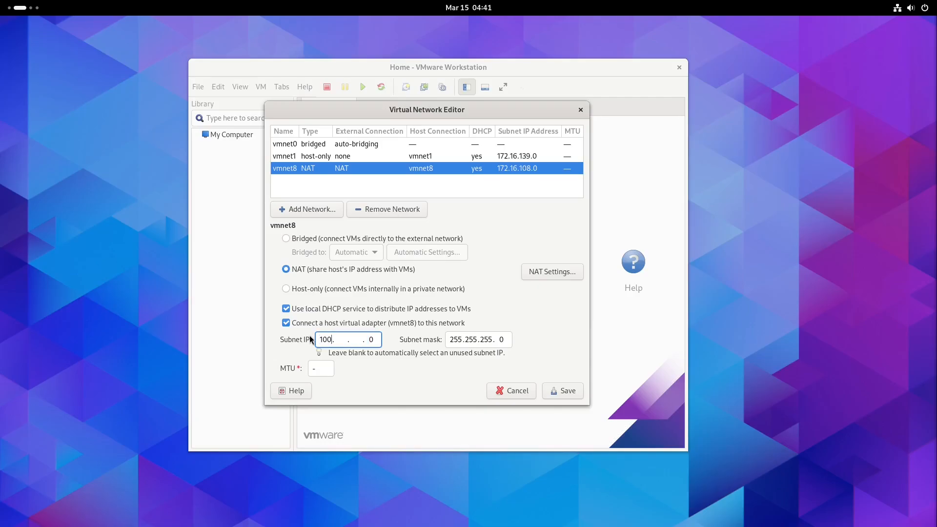
pyautogui.press('BackSpace')
pyautogui.write('.10.100')
# Set the gateway IP to 10.10.100.2 in the NAT settings of vmnet8 and save them
pyautogui.click(546, 272)
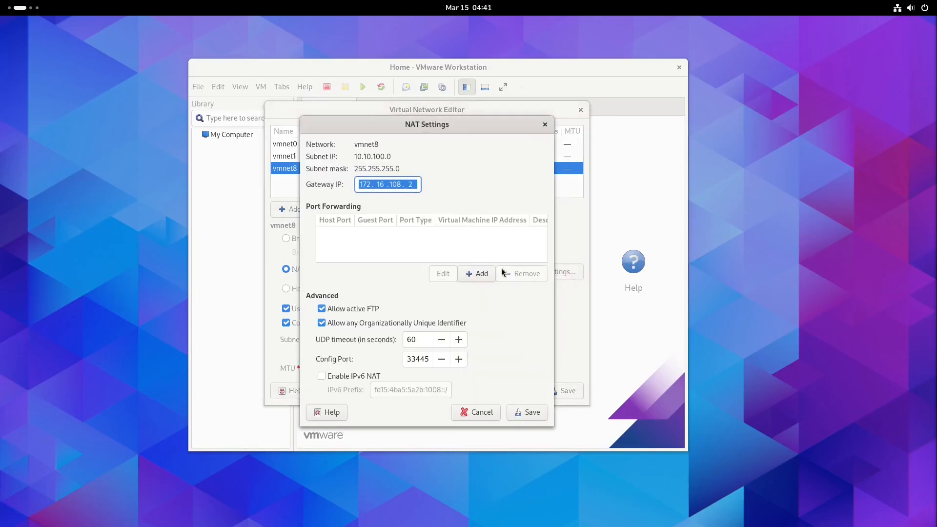
pyautogui.click(407, 185)
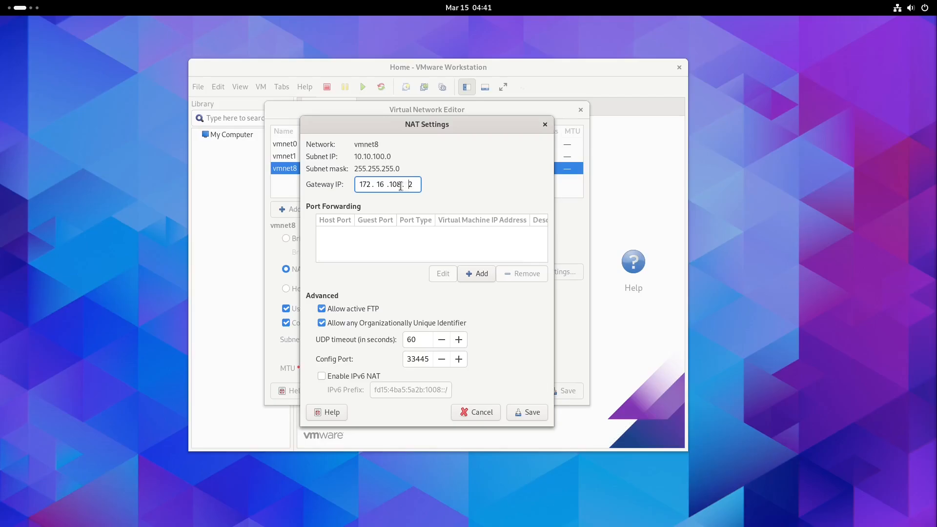
pyautogui.moveTo(400, 185); pyautogui.dragTo(300, 197)
pyautogui.write('10 . 1 .')
pyautogui.press('BackSpace')
pyautogui.write('0.100')
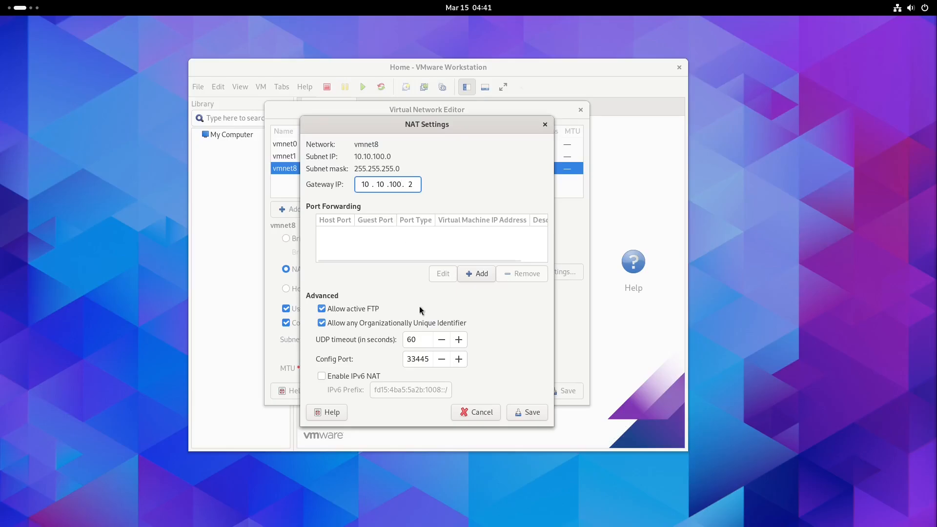
pyautogui.click(539, 412)
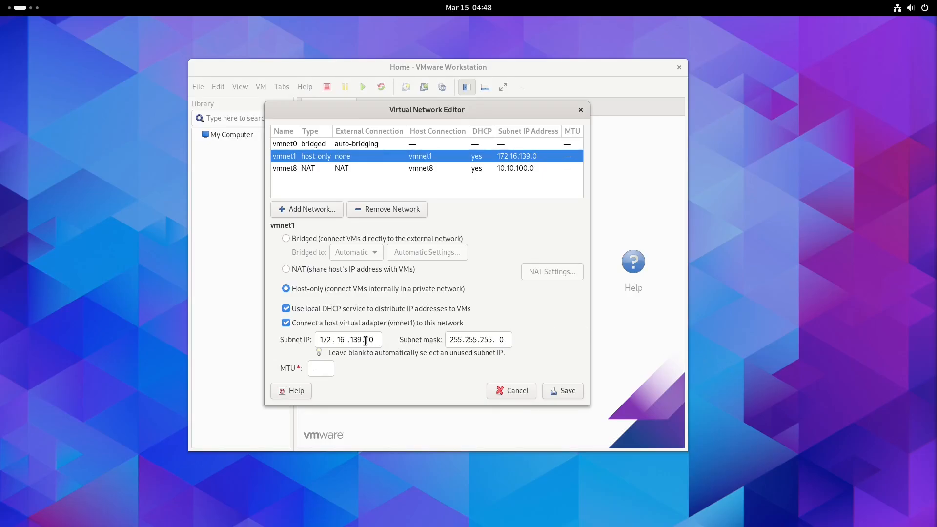
# Set the subnet IP of the host-only network vmnet1 to 10.10.200.0 and save the virtual network configuration
pyautogui.moveTo(366, 340); pyautogui.dragTo(308, 344)
pyautogui.moveTo(361, 340); pyautogui.dragTo(308, 344)
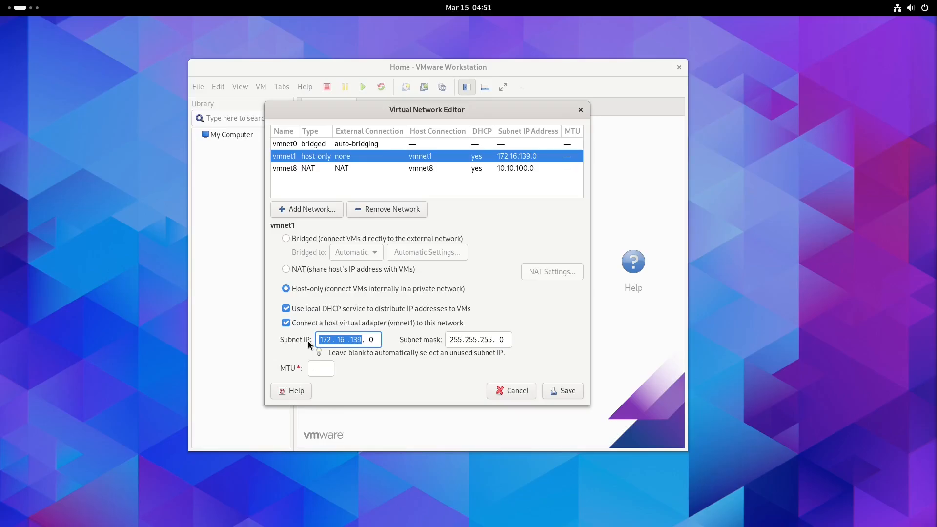
pyautogui.write('10 . 10 .200')
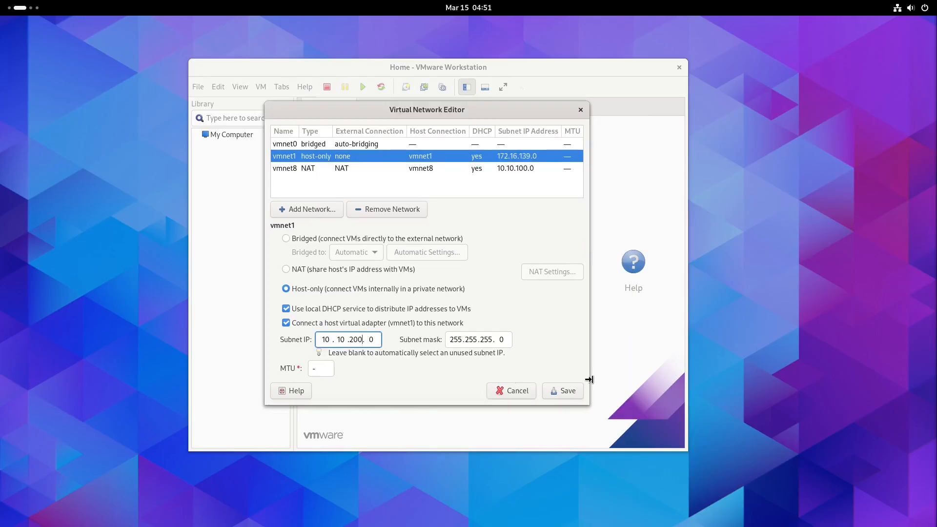
pyautogui.click(579, 390)
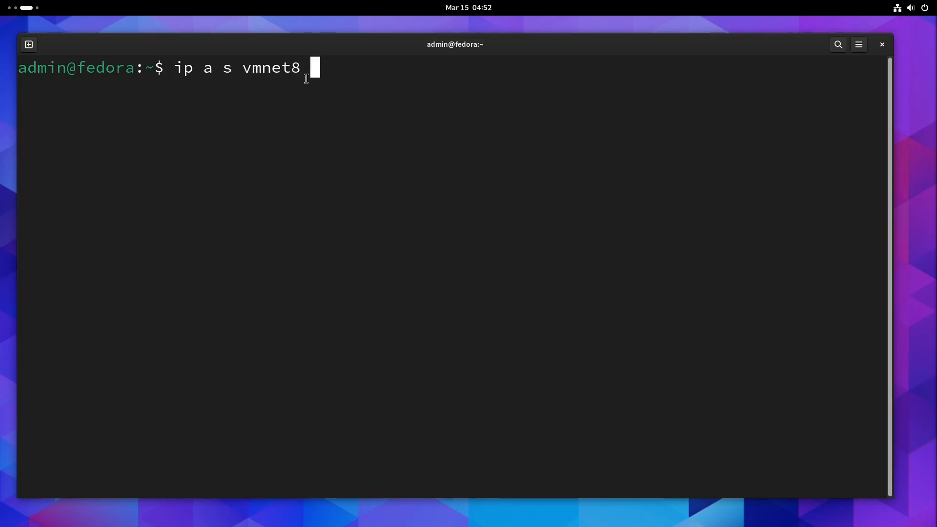
# Run "ip a s vmnet8" in the host terminal and check the interface's IPv4 address
pyautogui.press('Return')
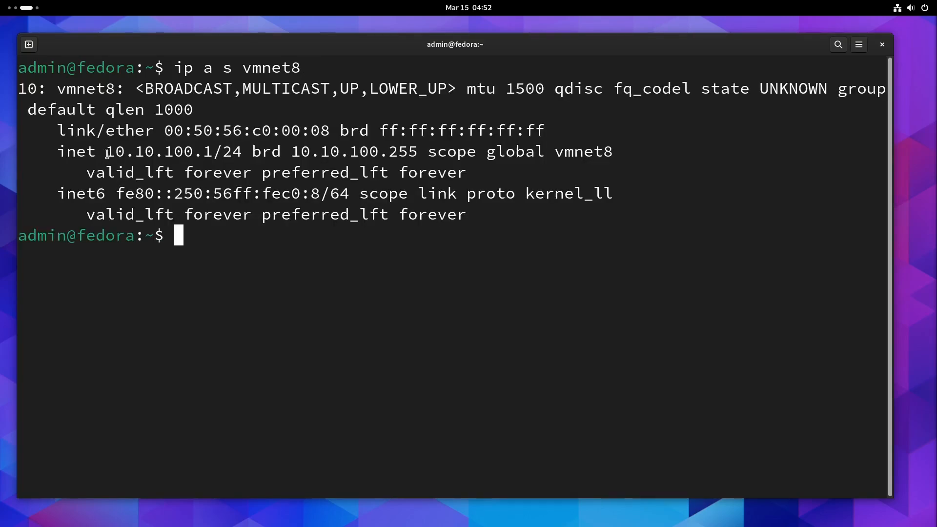
pyautogui.moveTo(108, 153); pyautogui.dragTo(212, 155)
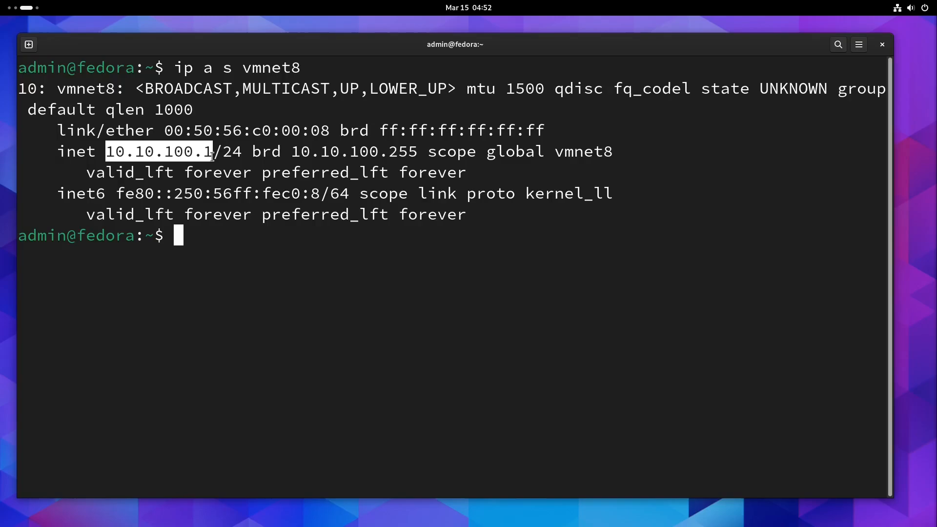
pyautogui.click(202, 169)
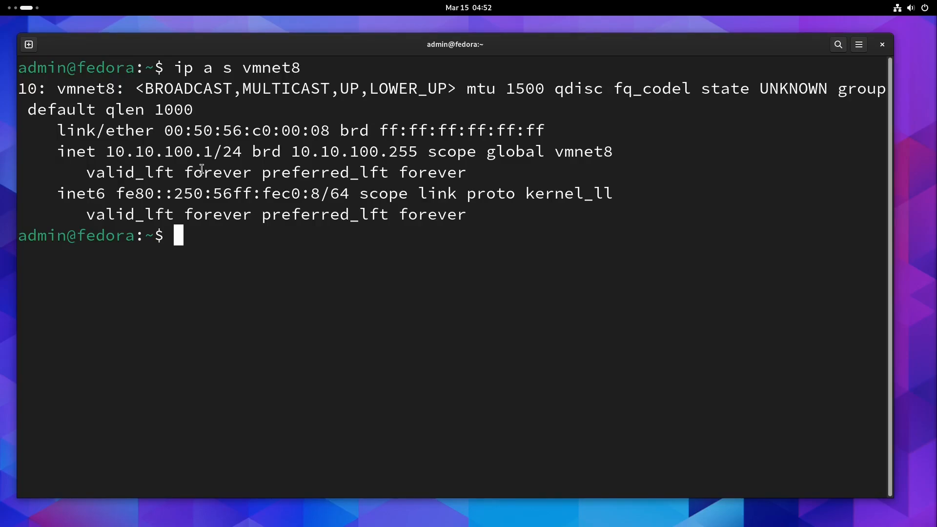
# Run "ip a s vmnet1" in the host terminal and check the interface's IPv4 address
pyautogui.press('Up')
pyautogui.press('BackSpace')
pyautogui.write('1')
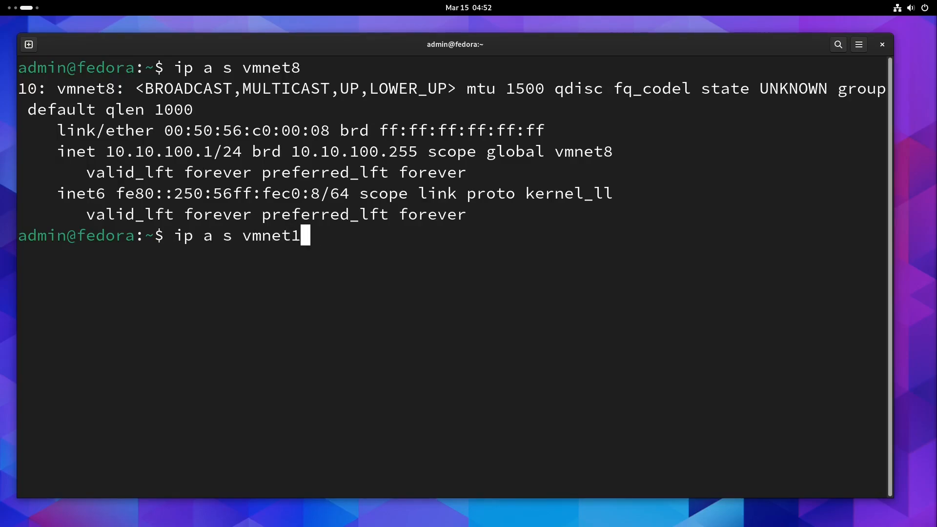
pyautogui.press('Return')
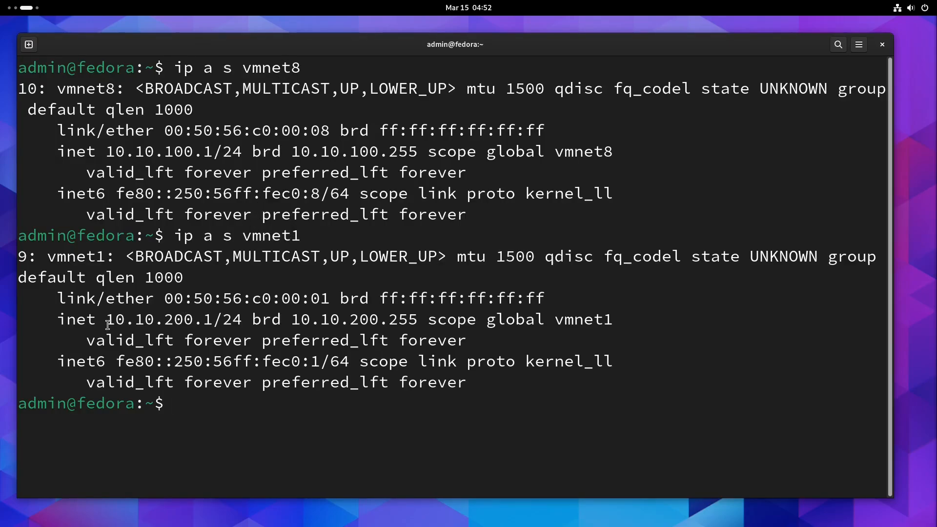
pyautogui.moveTo(107, 325); pyautogui.dragTo(215, 324)
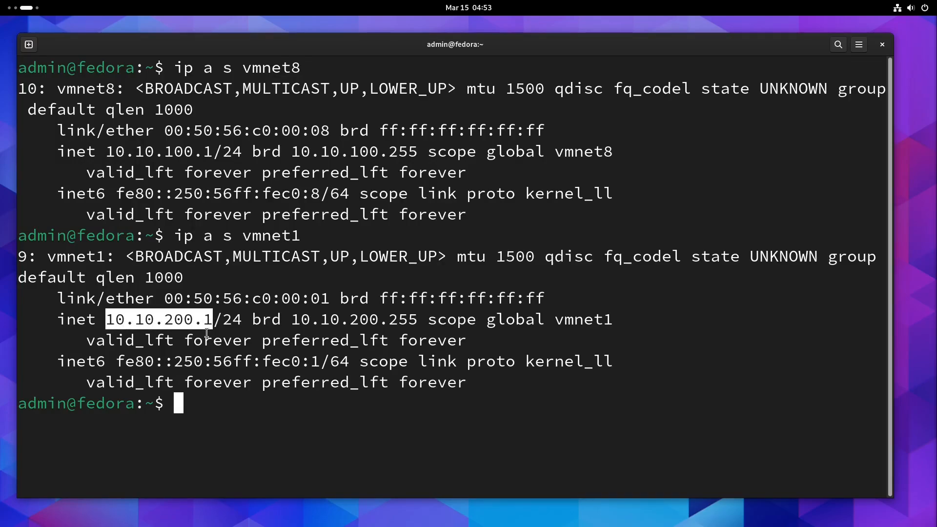
pyautogui.click(272, 311)
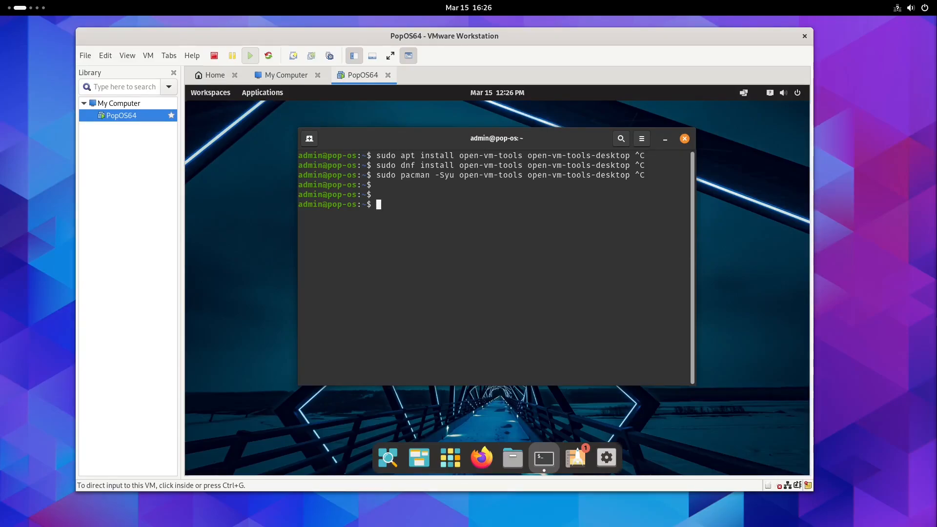
# Direct keyboard and pointer input into the terminal of the PopOS64 virtual machine
pyautogui.click(576, 346)
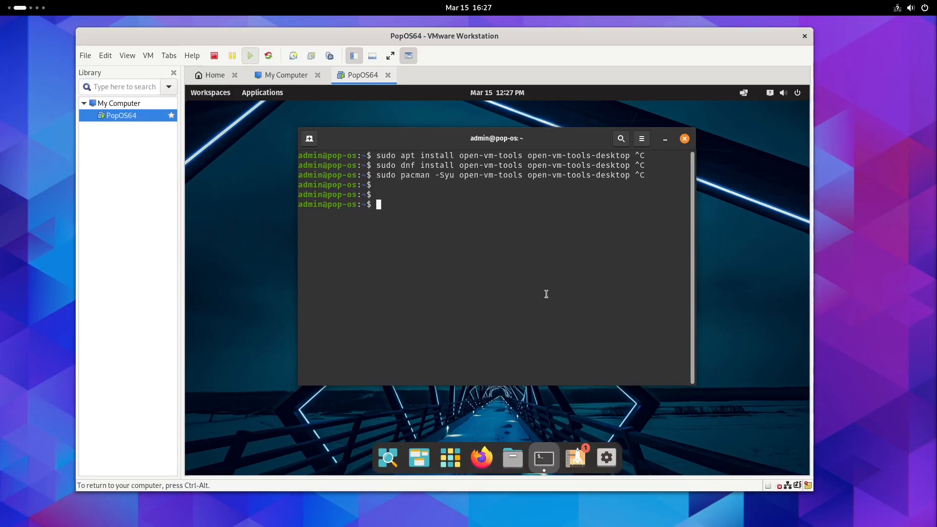
pyautogui.click(148, 56)
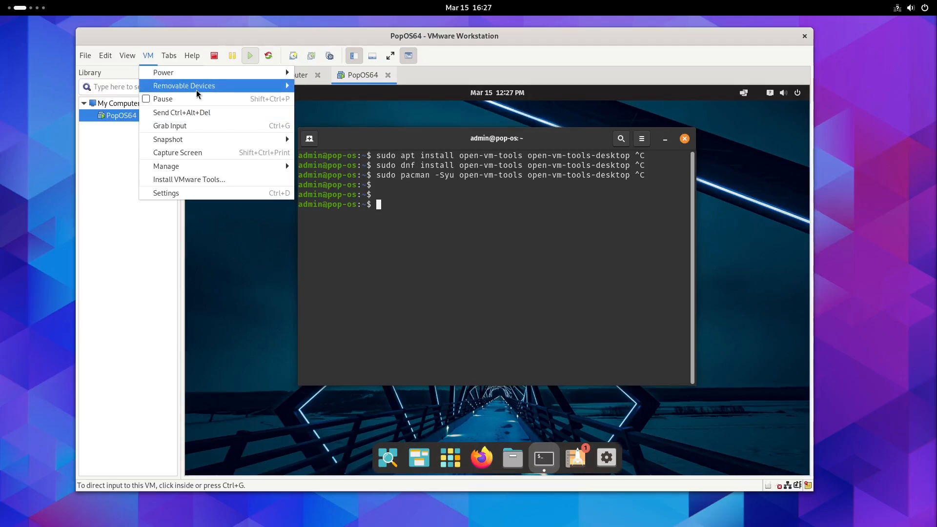
pyautogui.moveTo(198, 87)
pyautogui.moveTo(309, 91)
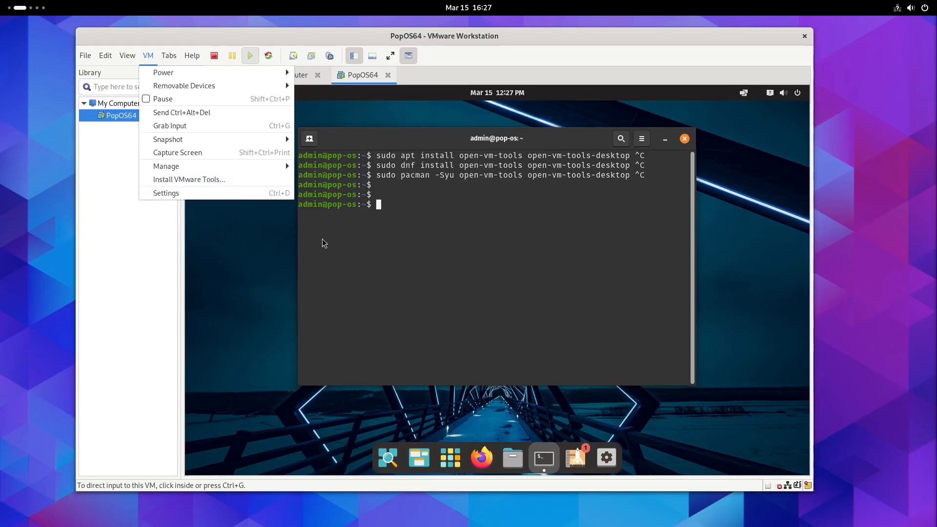
pyautogui.click(547, 311)
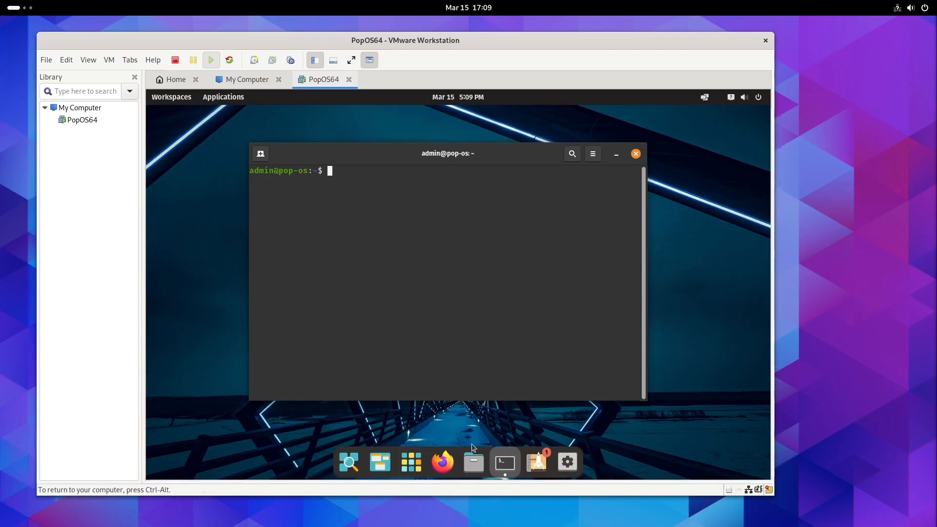
# Check the VMware Tools entry among the commands available for the PopOS64 virtual machine, then return to the guest
pyautogui.click(88, 125)
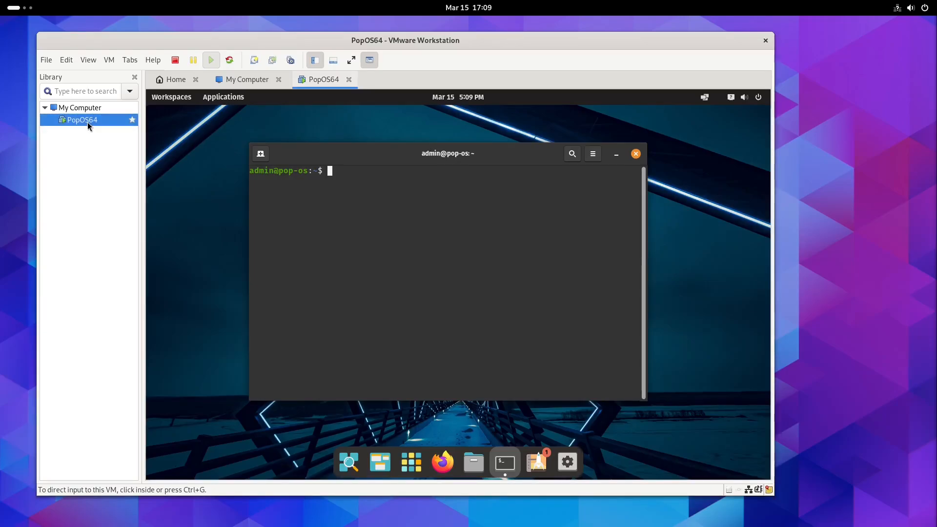
pyautogui.click(109, 60)
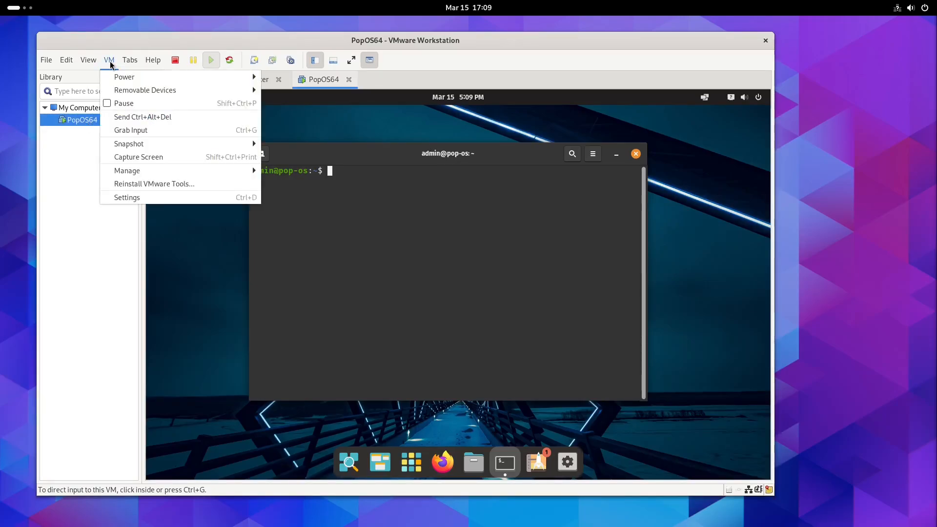
pyautogui.click(156, 190)
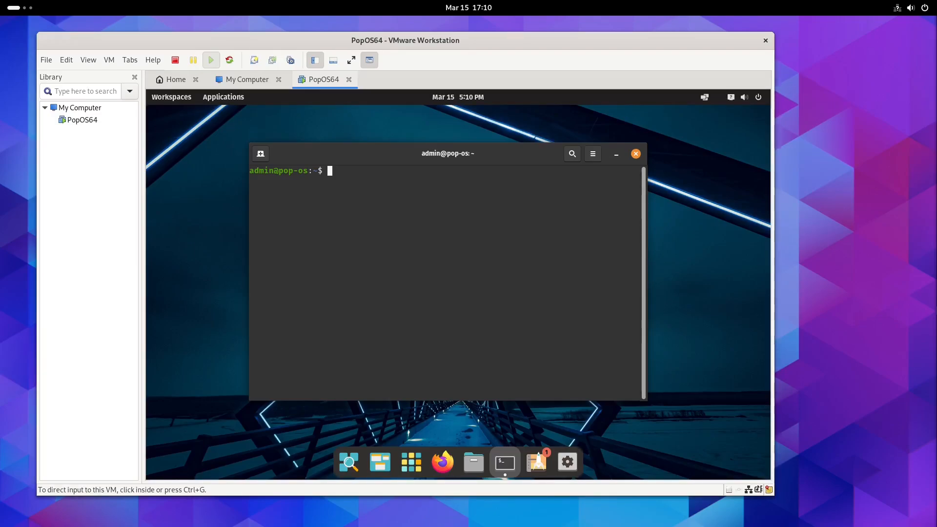
pyautogui.click(605, 364)
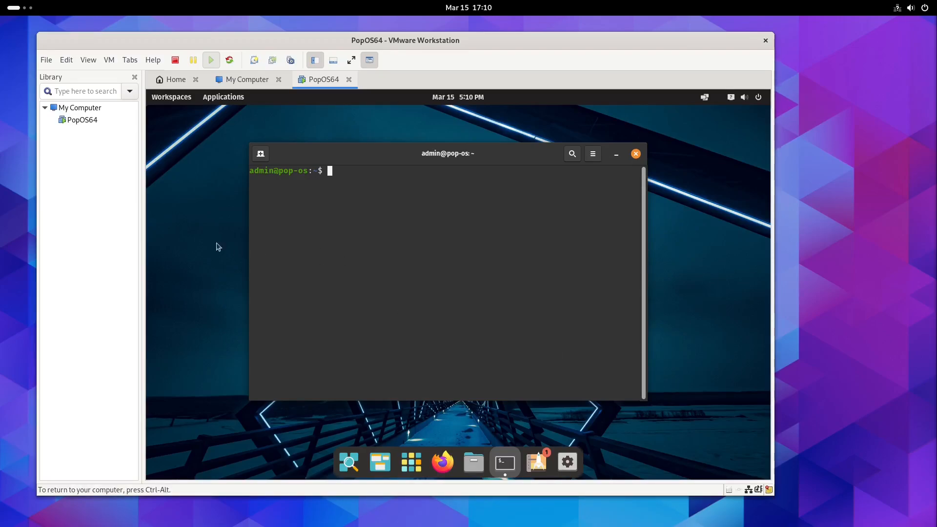
# Review the Guest Isolation options for drag and drop and copy and paste in PopOS64's settings, and close the settings by saving
pyautogui.click(78, 121)
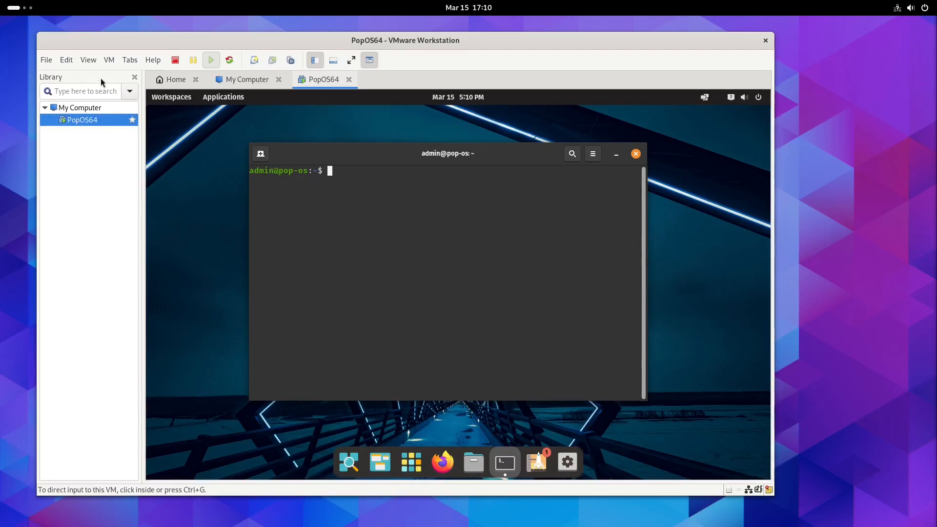
pyautogui.click(108, 60)
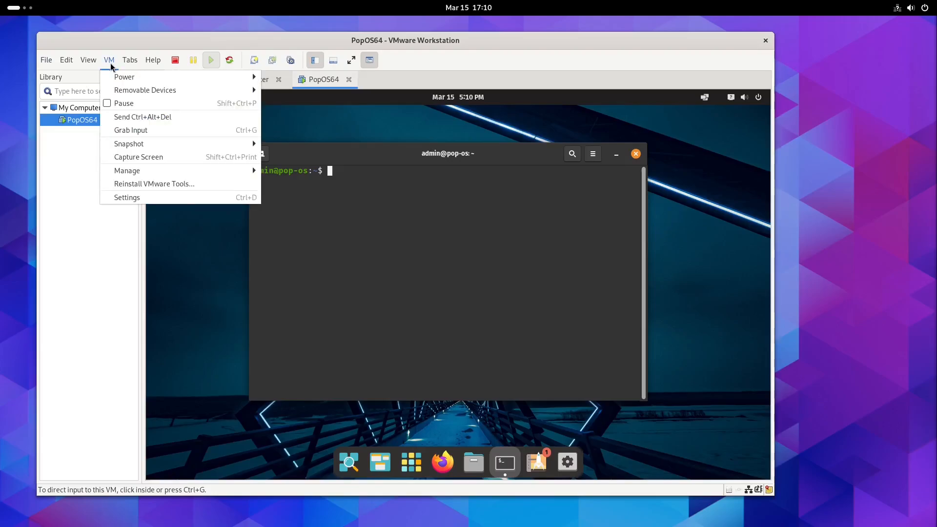
pyautogui.click(125, 198)
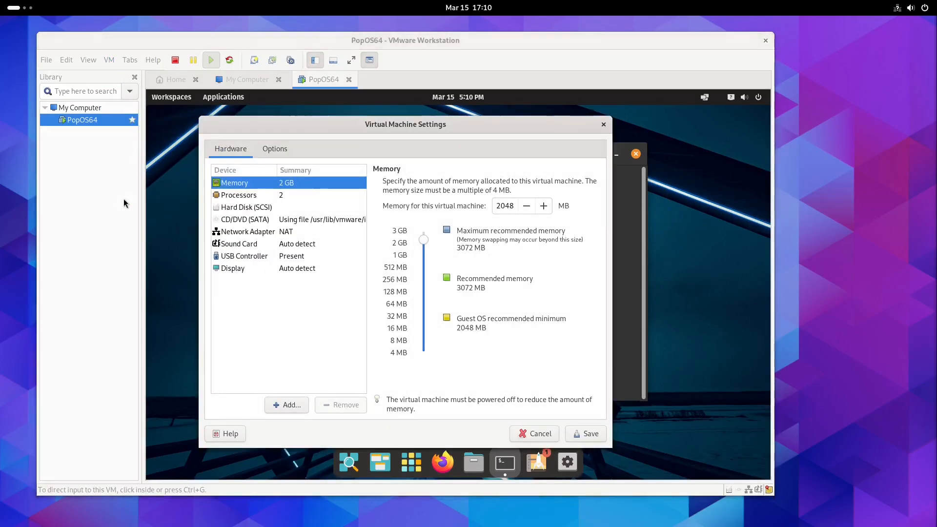
pyautogui.click(280, 149)
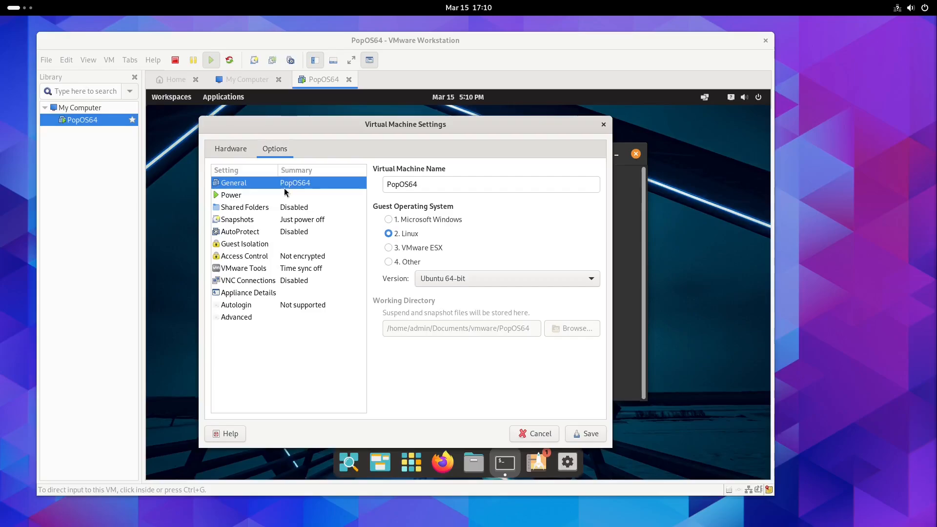
pyautogui.click(256, 246)
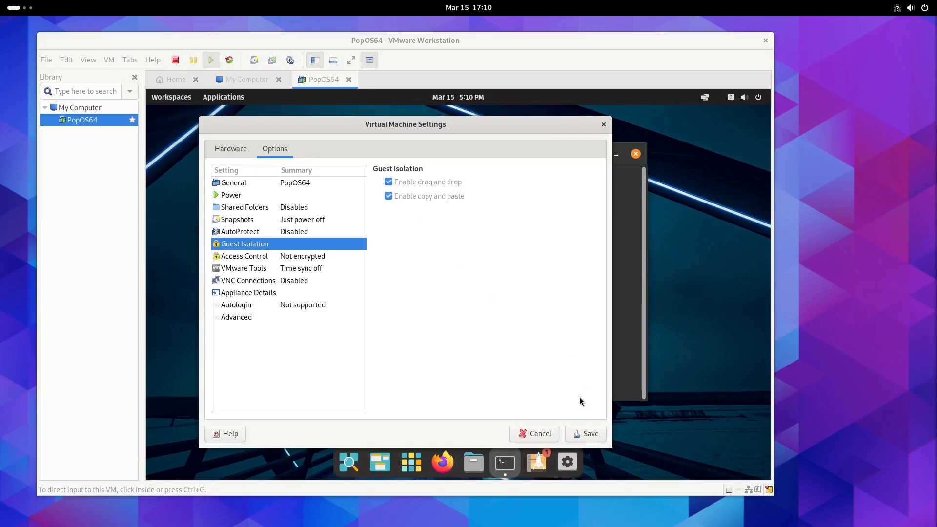
pyautogui.click(579, 435)
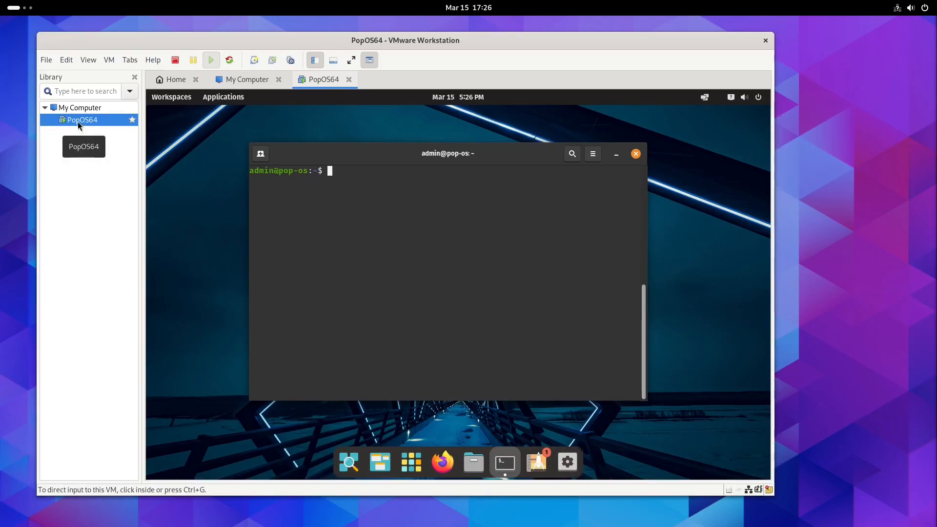
# Set folder sharing to Always enabled in the PopOS64 virtual machine's settings
pyautogui.click(108, 61)
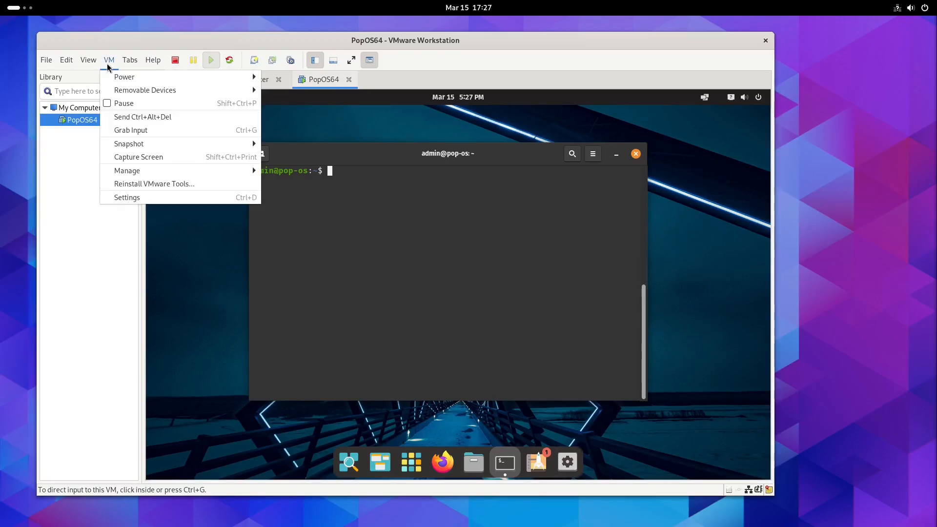
pyautogui.click(123, 198)
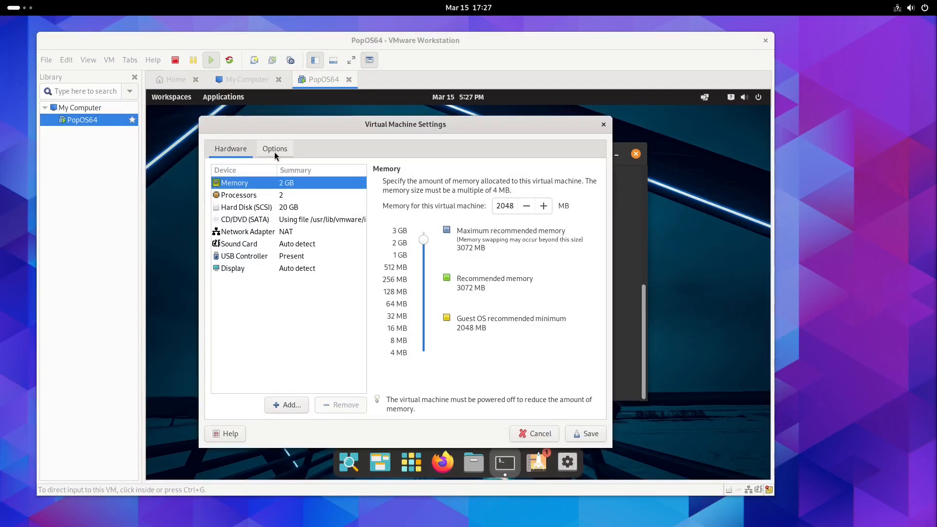
pyautogui.click(274, 151)
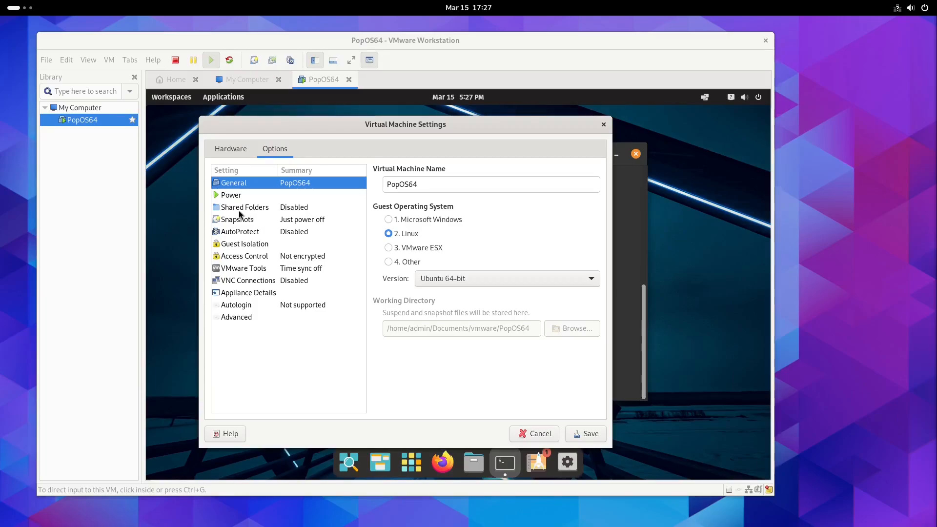
pyautogui.click(288, 208)
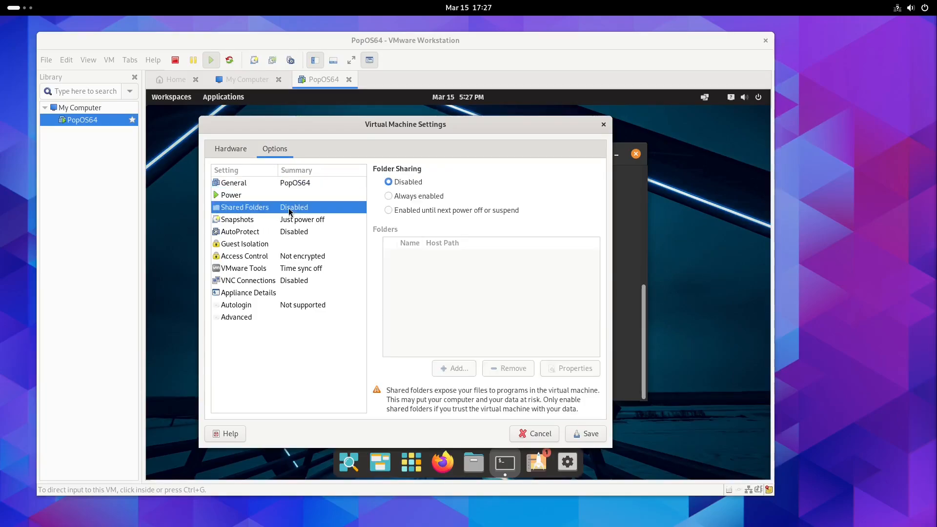
pyautogui.click(394, 197)
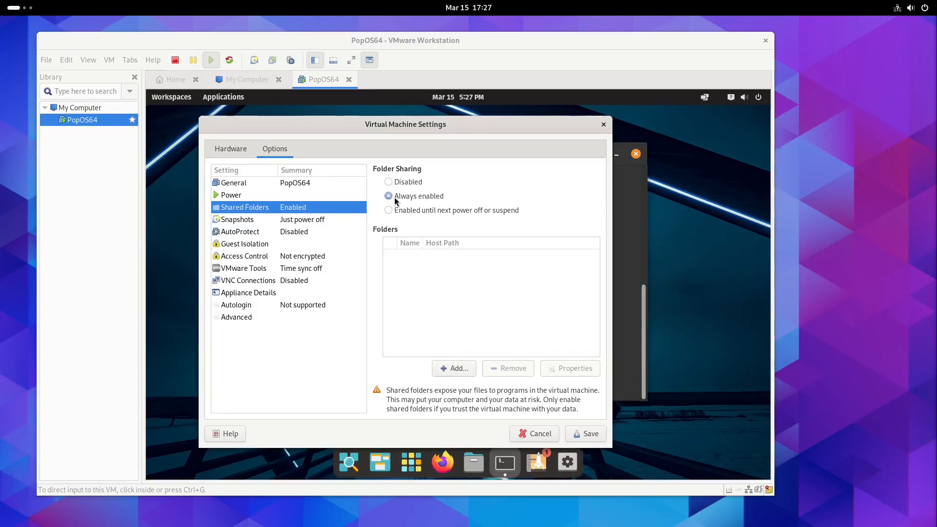
# Add a shared folder named Music with host path /home/admin/Music and save the virtual machine settings
pyautogui.click(442, 371)
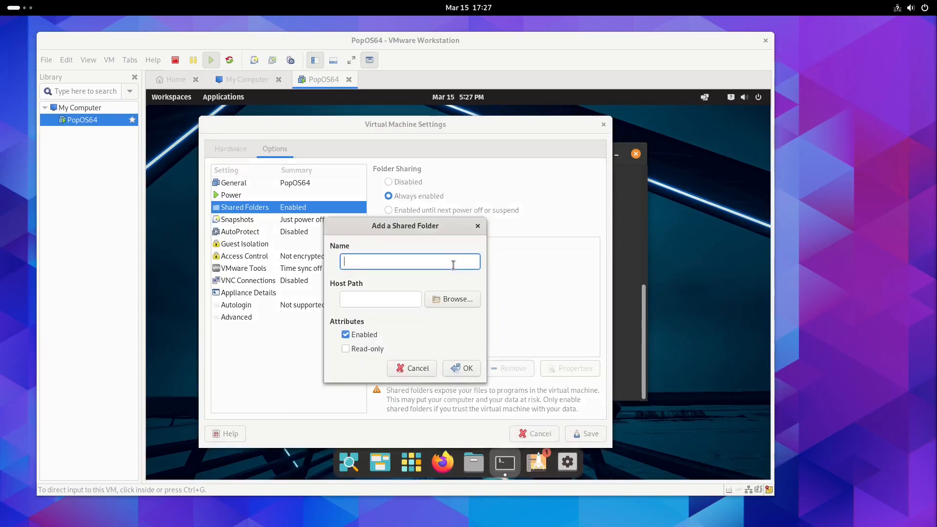
pyautogui.write('Music')
pyautogui.click(444, 299)
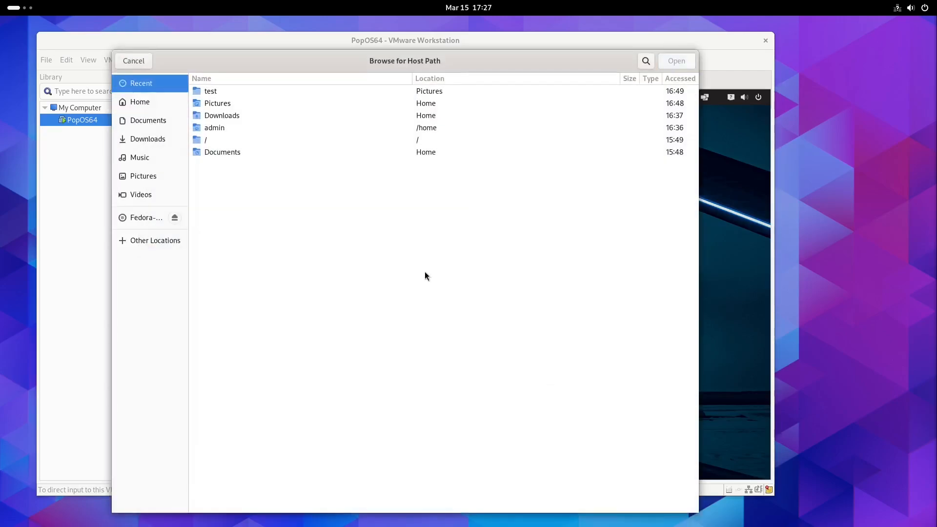
pyautogui.click(144, 159)
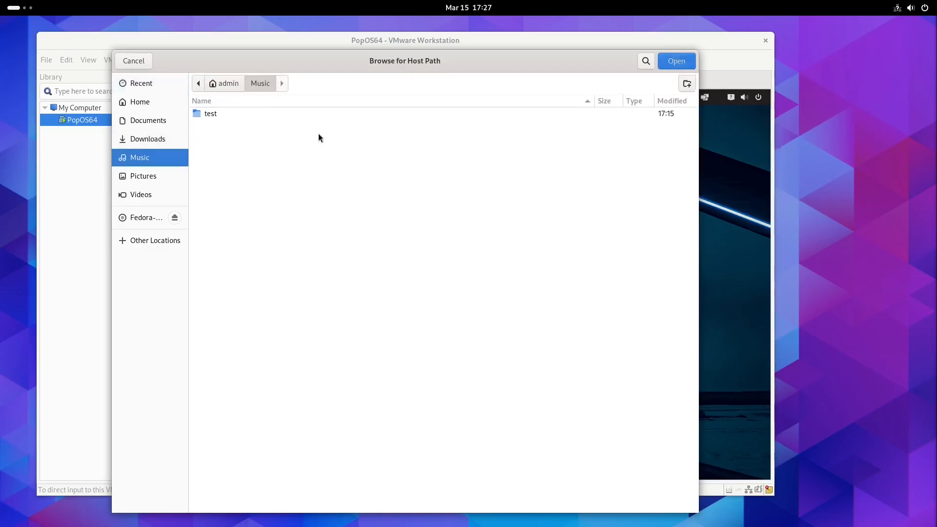
pyautogui.click(676, 61)
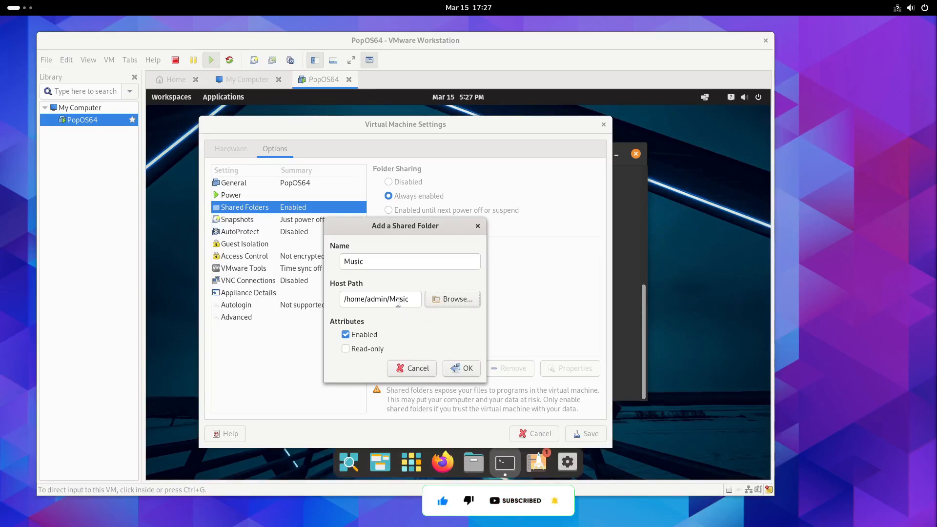
pyautogui.click(459, 368)
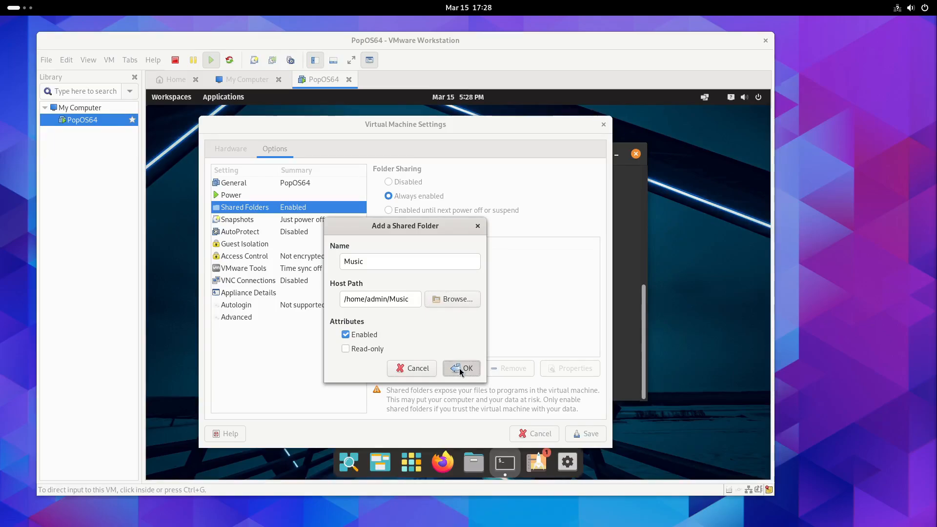
pyautogui.click(584, 434)
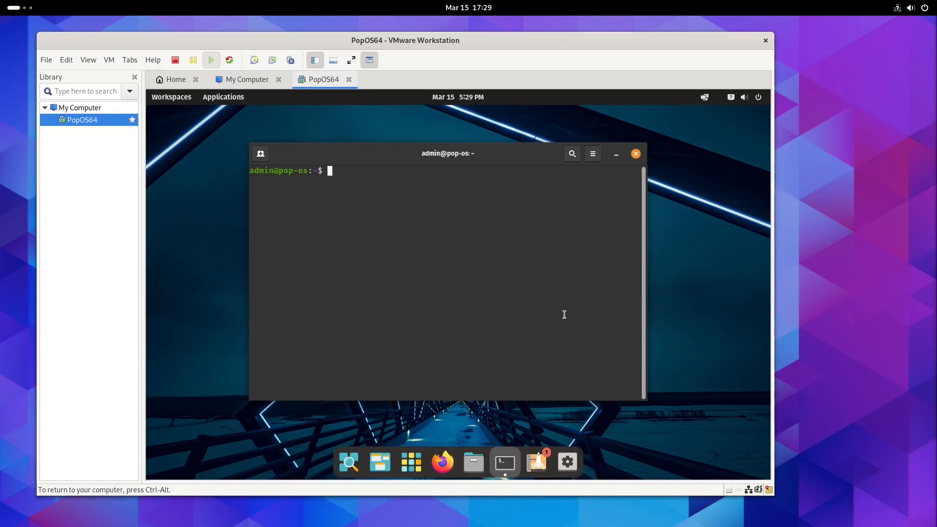
# List the contents of the shared folder /mnt/hgfs/Music/ in the guest terminal
pyautogui.write('ls /mnt/h')
pyautogui.press('Tab')
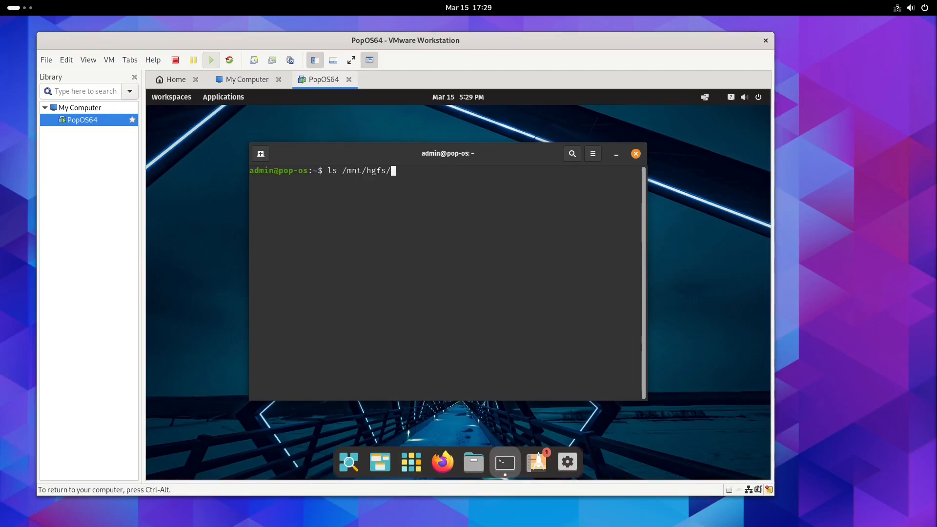
pyautogui.write('M')
pyautogui.press('Tab')
pyautogui.press('Return')
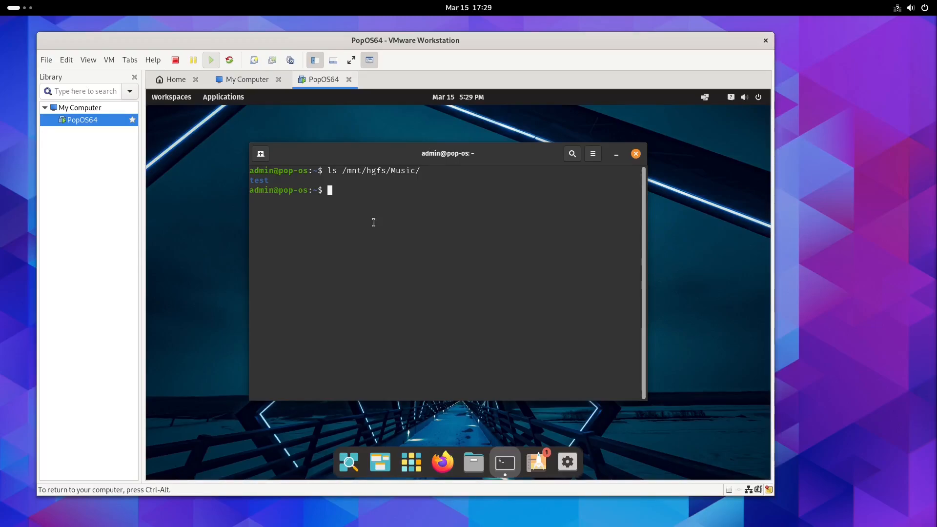
# Run "echo test >> /mnt/hgfs/Music/test.txt" in the guest terminal to create a text file in the shared folder
pyautogui.write('echo test >>')
pyautogui.doubleClick(393, 170)
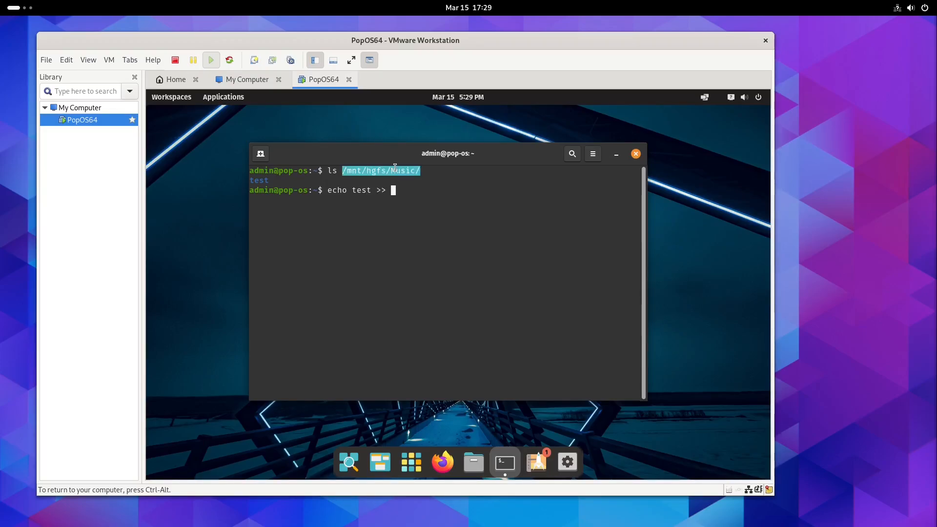
pyautogui.middleClick(463, 231)
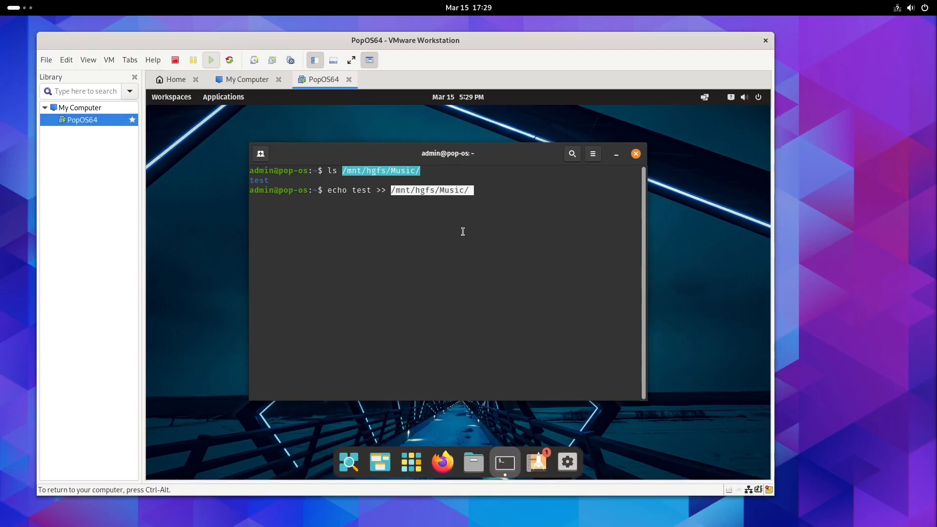
pyautogui.press('Right')
pyautogui.write('test.txt')
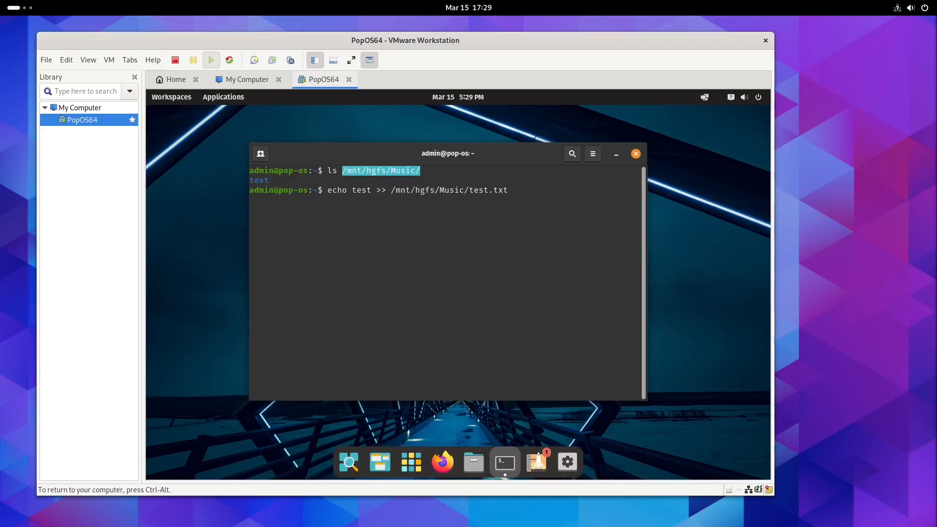
pyautogui.press('Return')
# Switch to Files on the host, open test.txt from the Music folder to check its contents, and close it
pyautogui.click(30, 7)
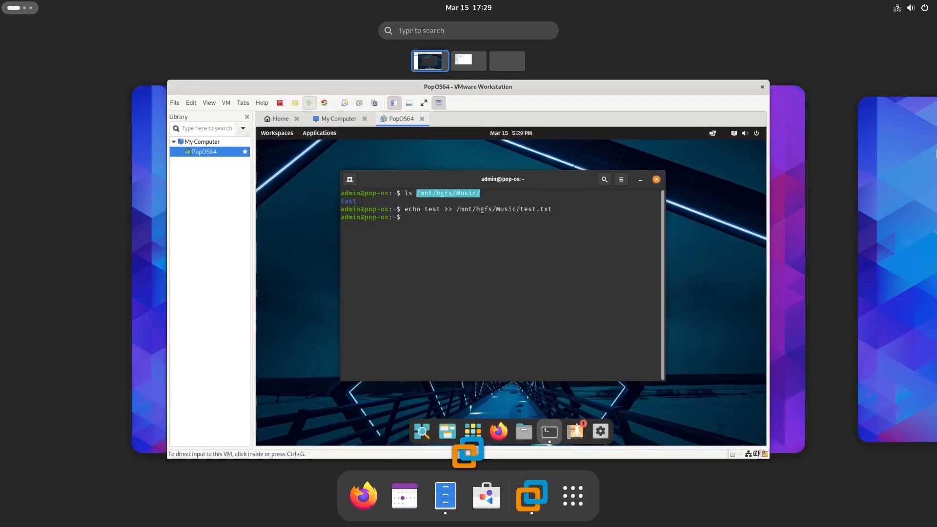
pyautogui.click(874, 198)
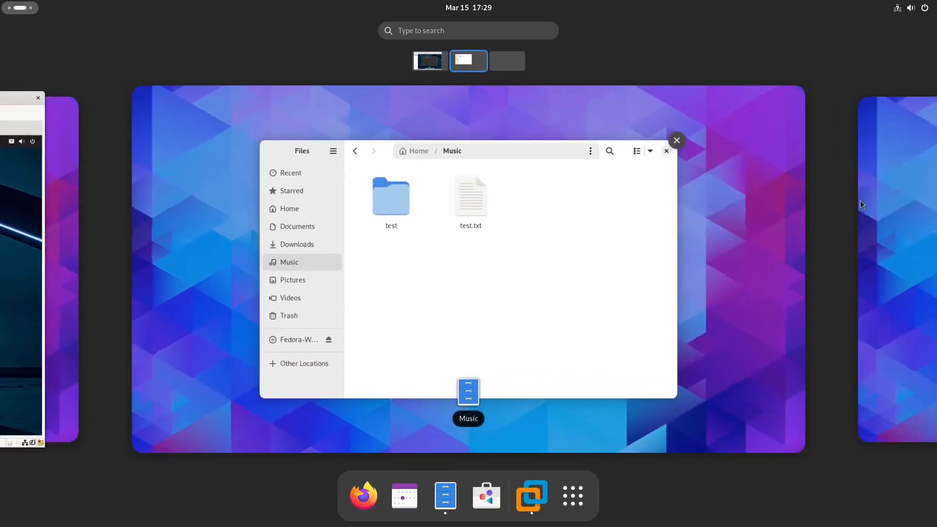
pyautogui.click(528, 248)
pyautogui.click(336, 169)
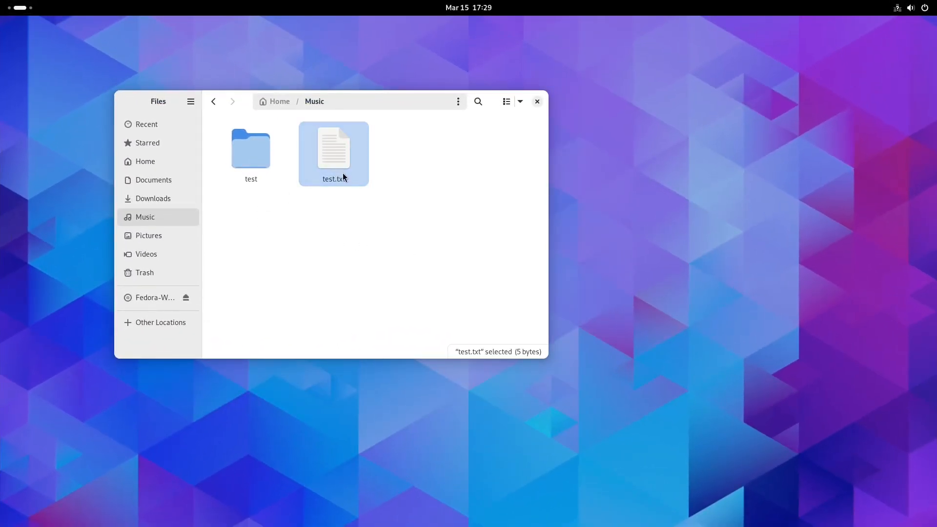
pyautogui.doubleClick(343, 176)
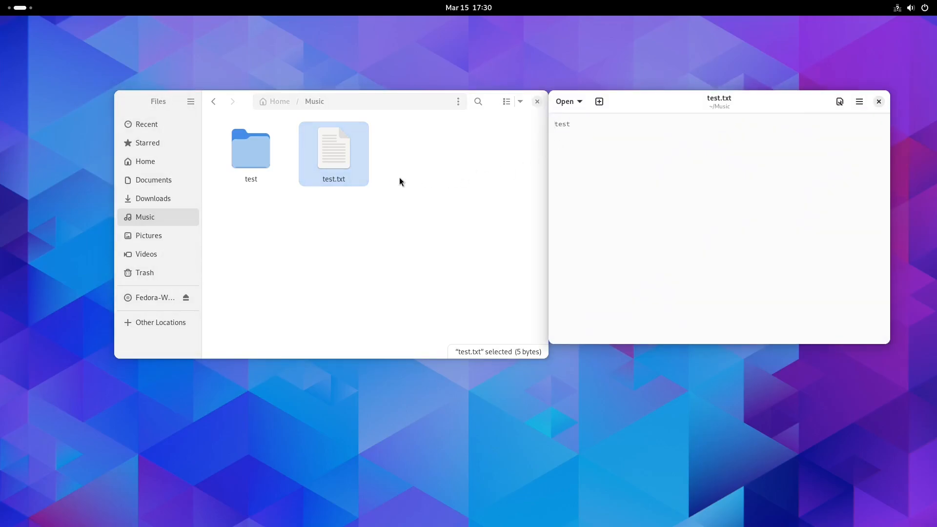
pyautogui.click(879, 102)
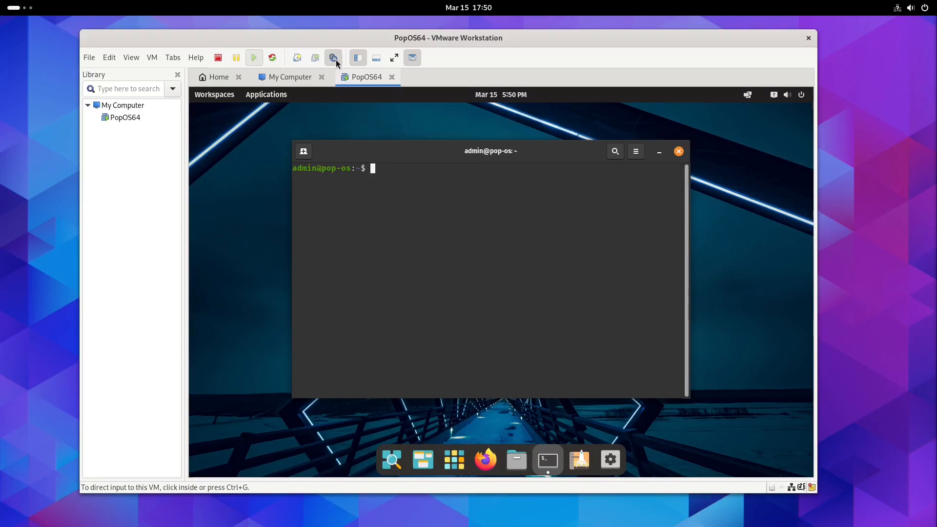
# Look over the Snapshot Manager, the Take Snapshot dialog and the snapshot commands for PopOS64 without taking a snapshot
pyautogui.click(335, 59)
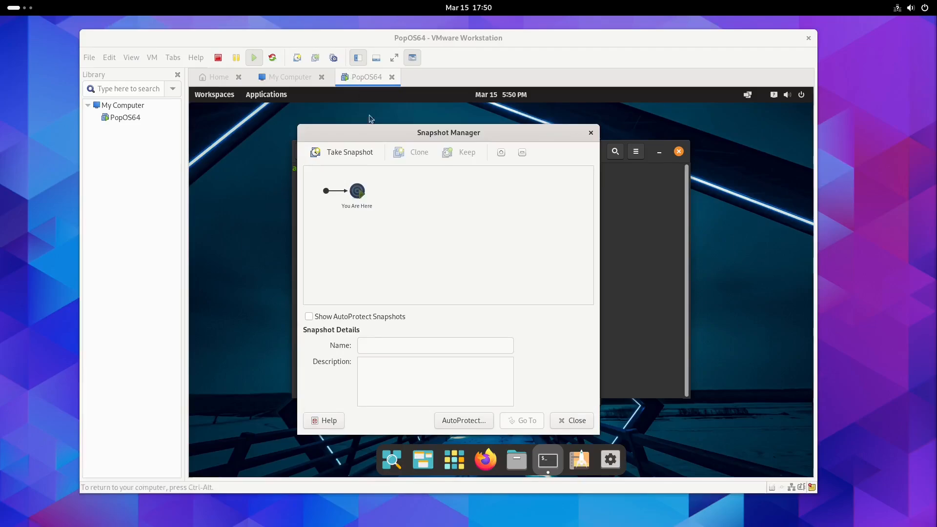
pyautogui.click(333, 155)
pyautogui.click(508, 372)
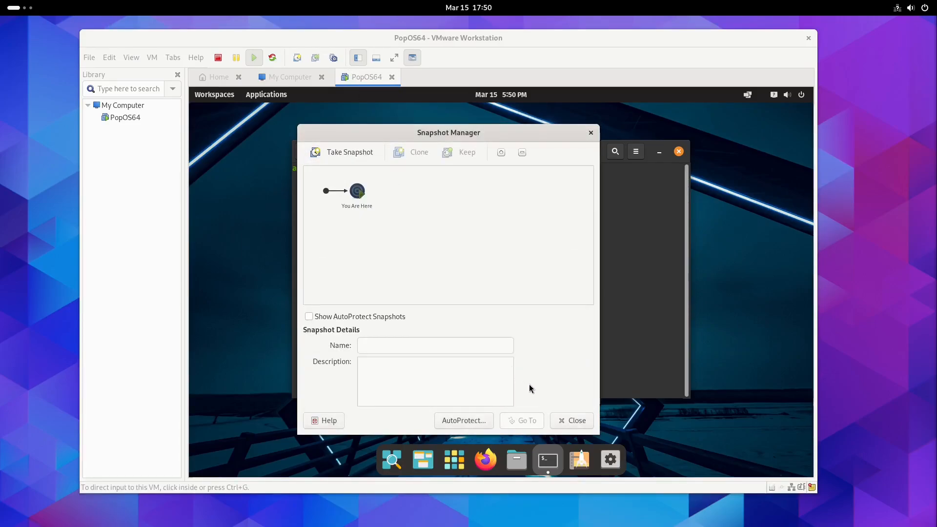
pyautogui.click(561, 422)
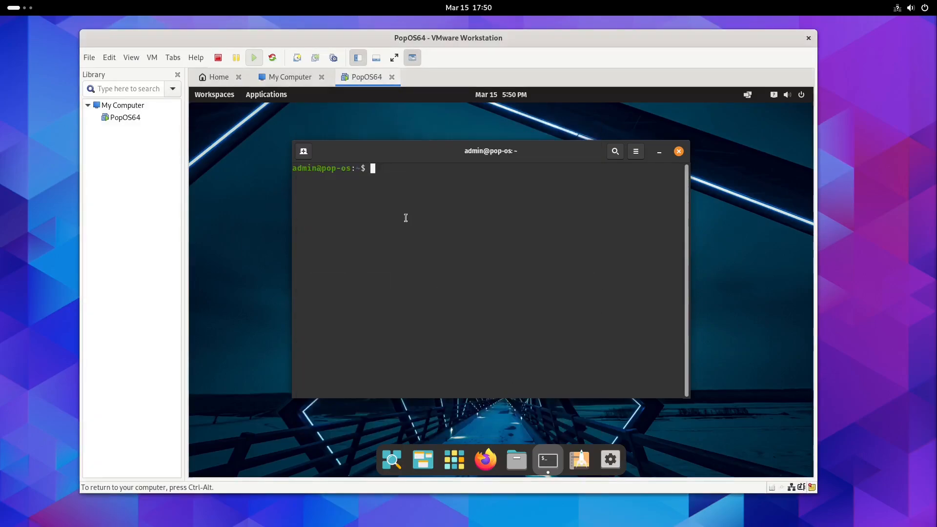
pyautogui.click(293, 58)
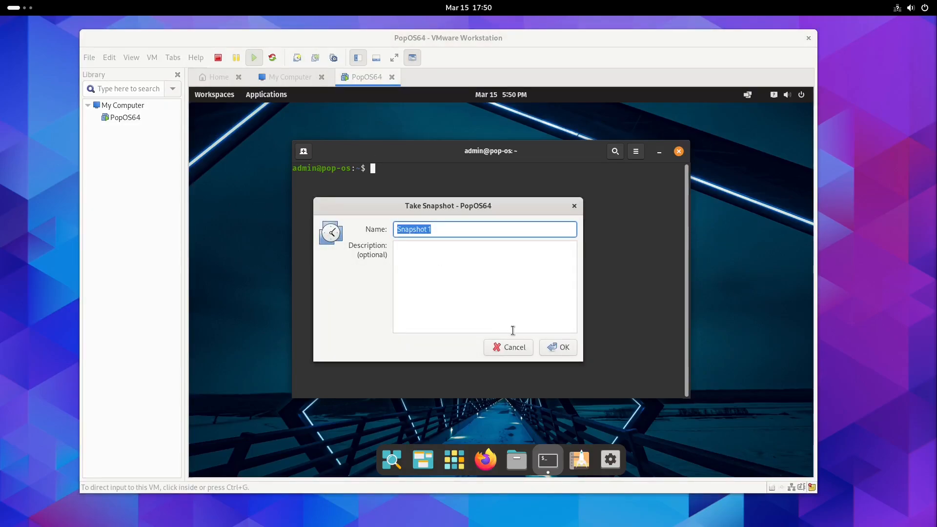
pyautogui.click(511, 347)
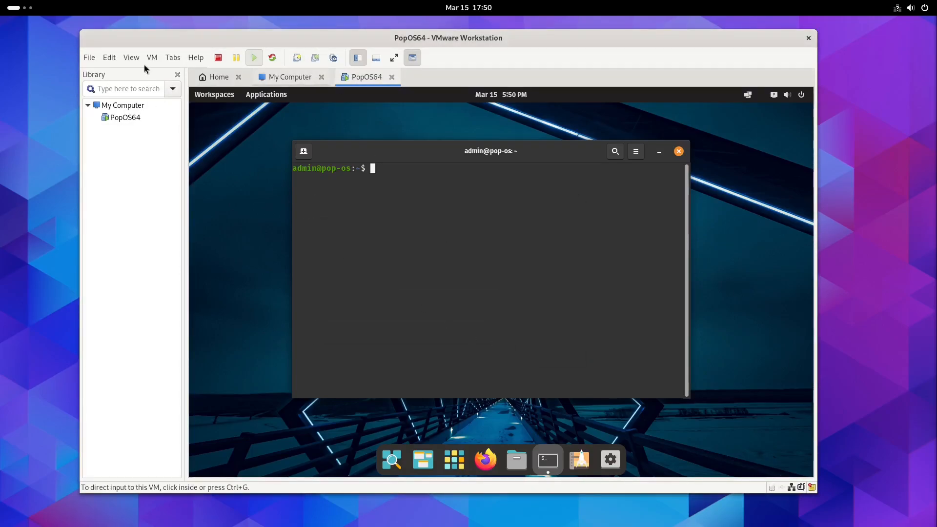
pyautogui.click(127, 119)
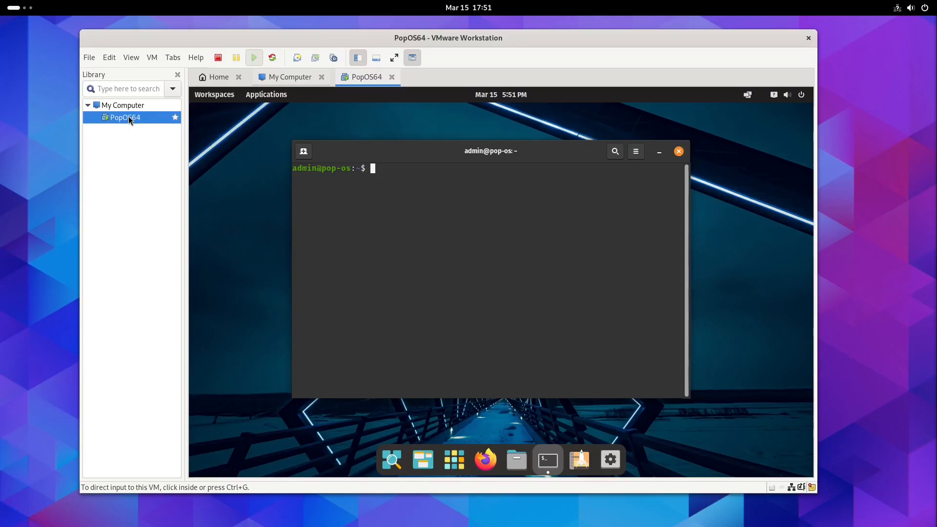
pyautogui.click(151, 58)
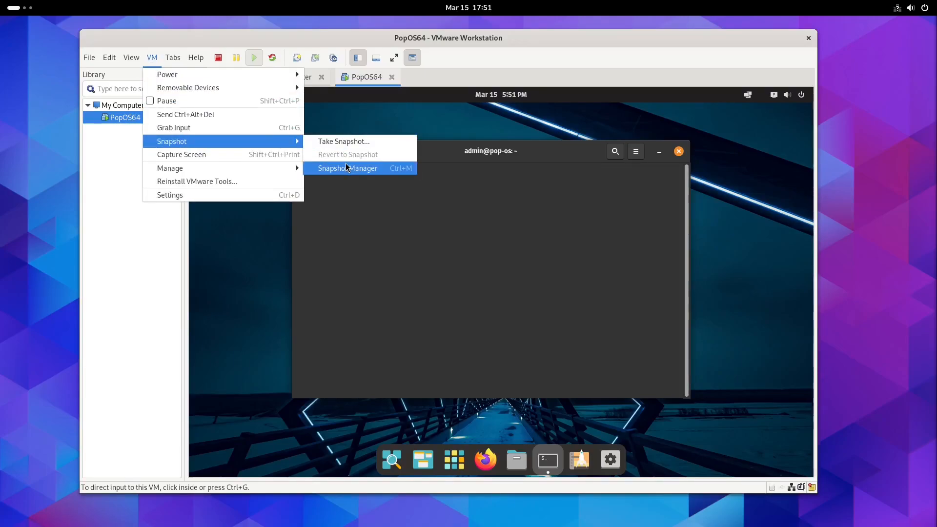
pyautogui.click(113, 138)
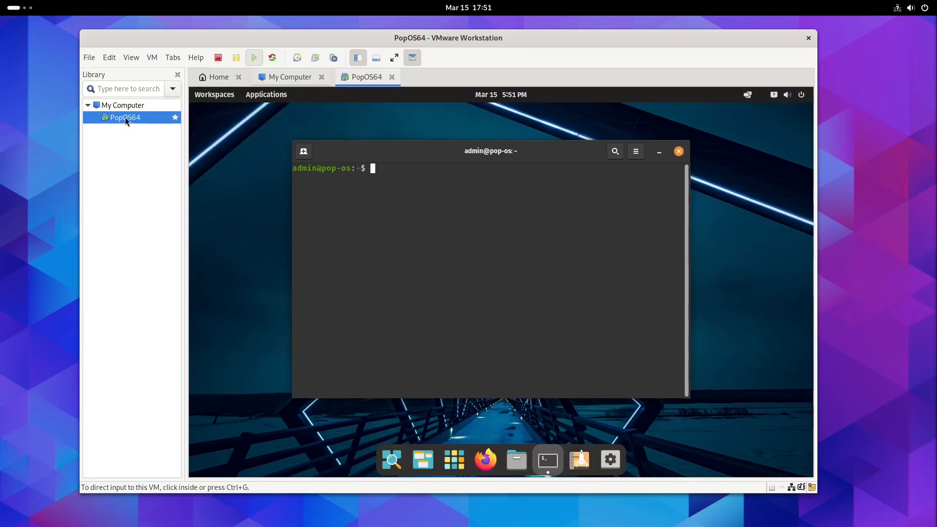
pyautogui.rightClick(126, 117)
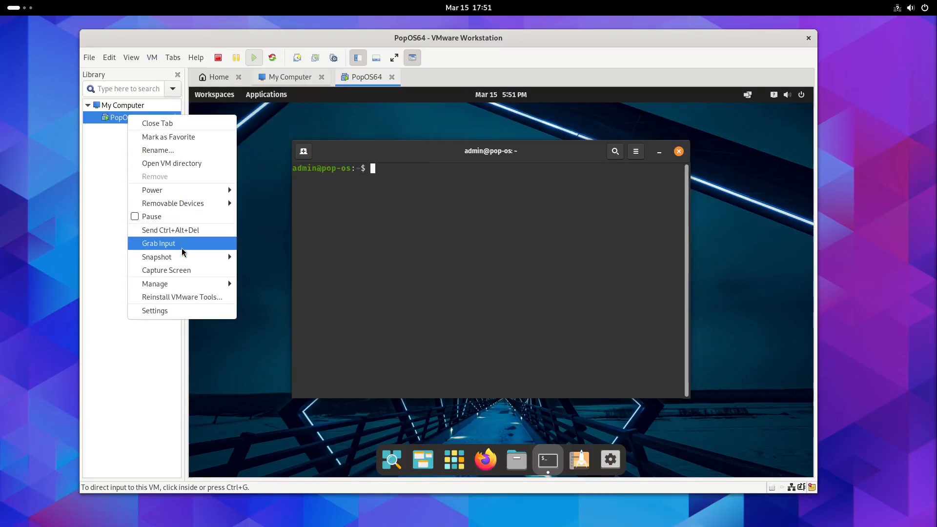
pyautogui.moveTo(184, 256)
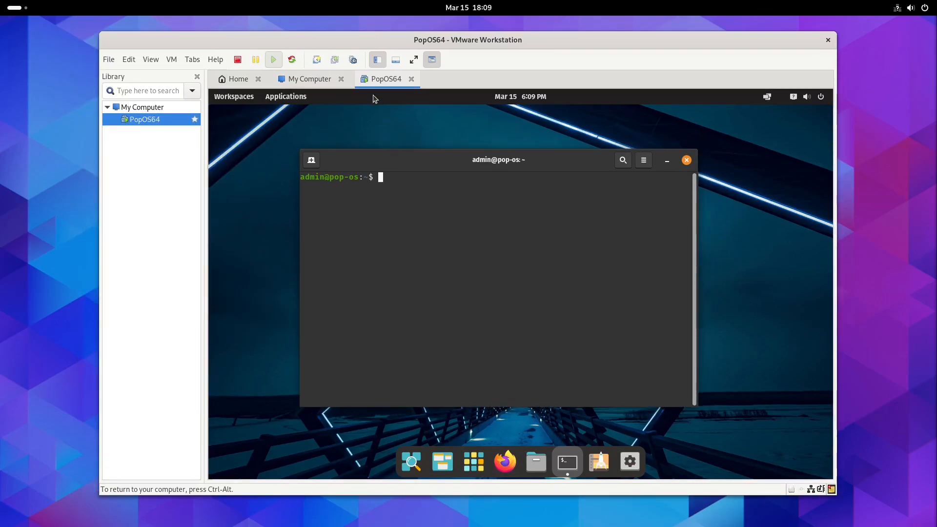
# Take a snapshot of the running PopOS64 virtual machine named B4Delete from the Snapshot Manager, and close the manager
pyautogui.click(352, 62)
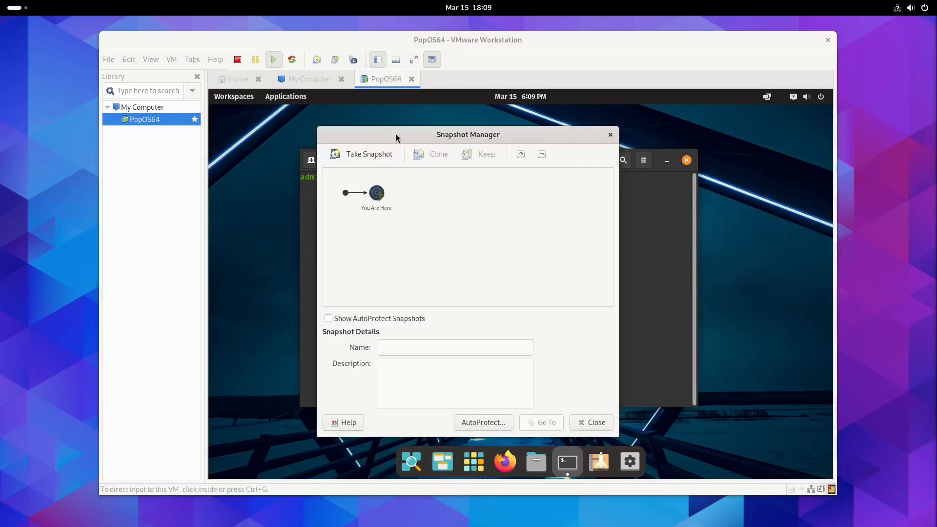
pyautogui.click(379, 154)
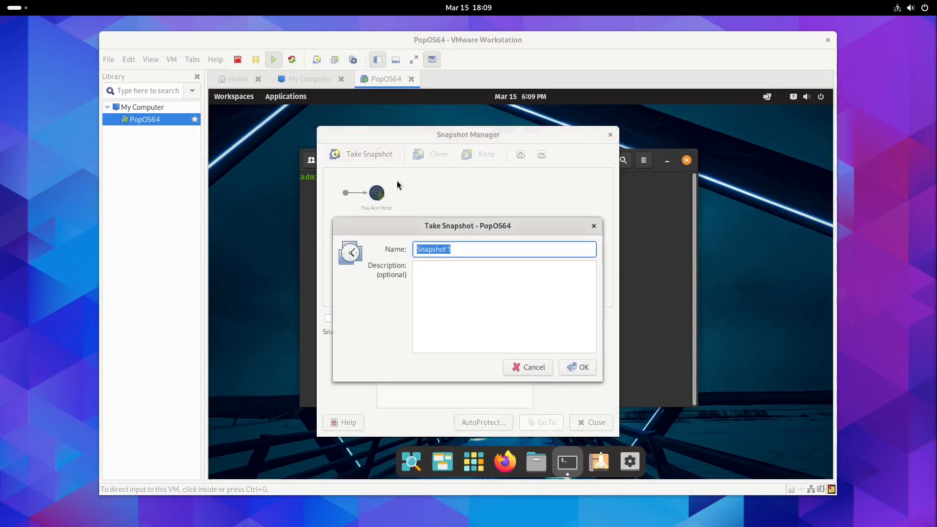
pyautogui.click(461, 252)
pyautogui.moveTo(462, 252); pyautogui.dragTo(415, 251)
pyautogui.write('B4')
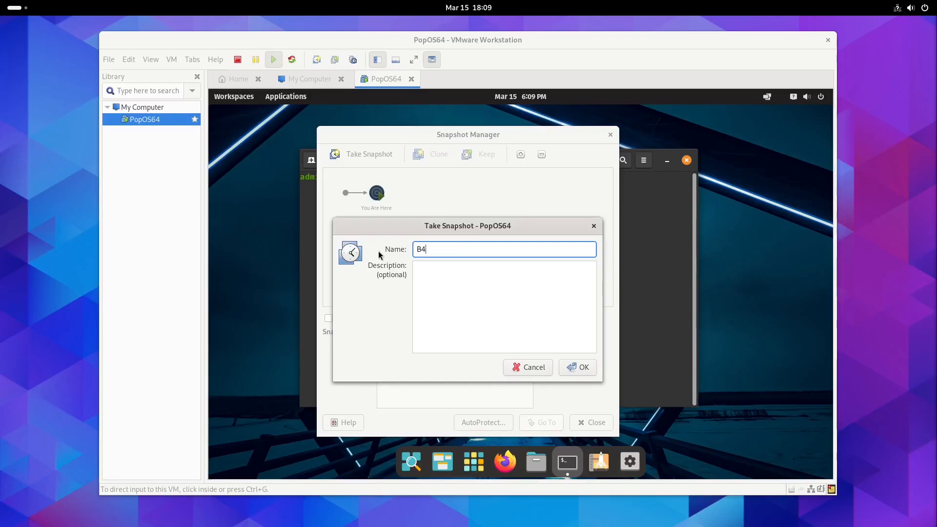
pyautogui.write('SD')
pyautogui.press('BackSpace')
pyautogui.write('Delete')
pyautogui.click(571, 373)
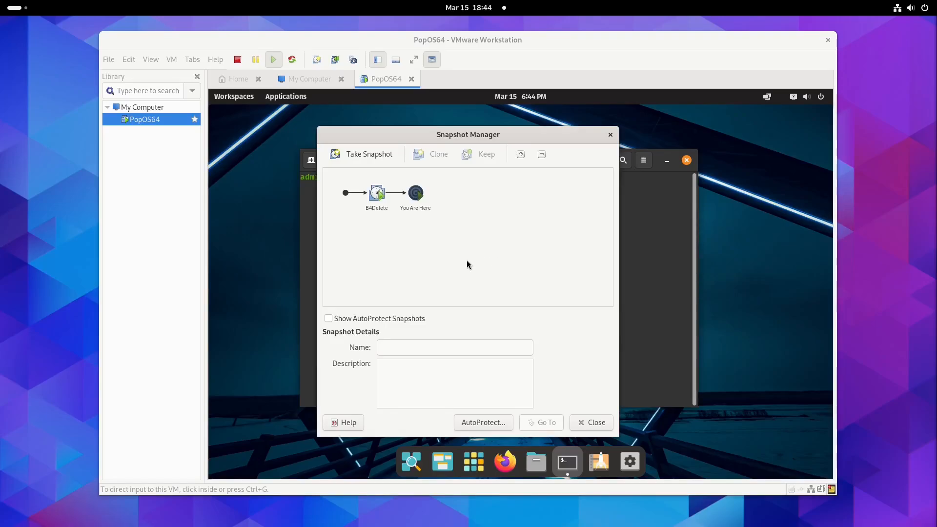
pyautogui.click(590, 423)
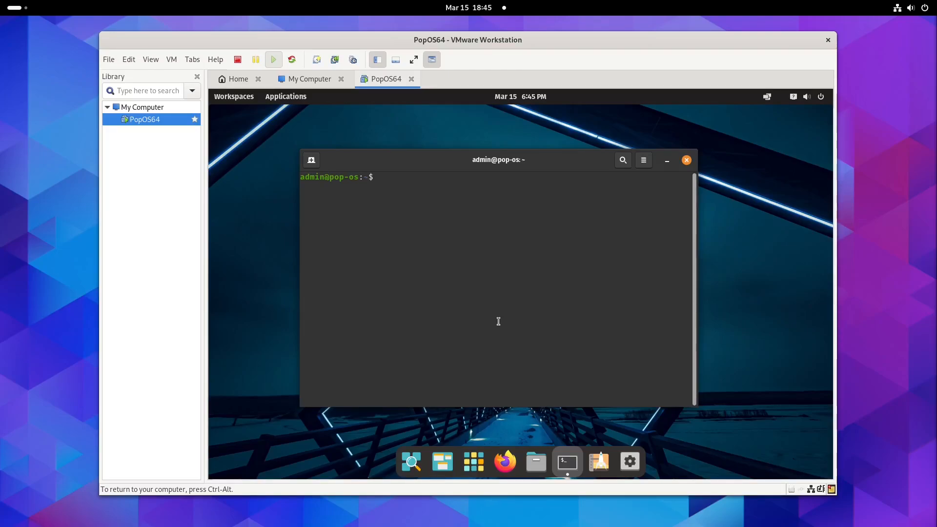
# Run "ls -l /etc/hostname" in the guest terminal to check the file's listing
pyautogui.write('ls -l /')
pyautogui.write('etc/')
pyautogui.write('hostname')
pyautogui.press('Return')
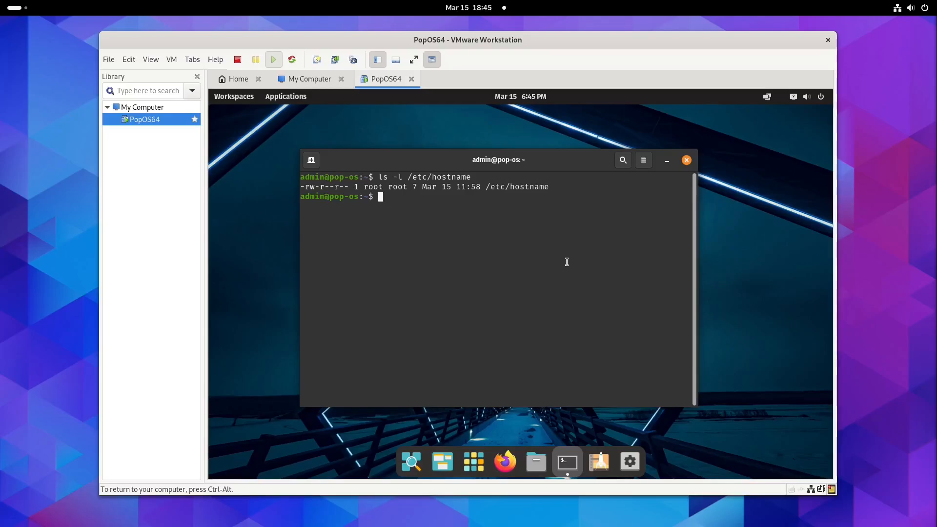
# Delete the hostname file in the guest with "sudo rm -f /etc/hostname", entering the sudo password
pyautogui.write('sudo rm -f /etc/')
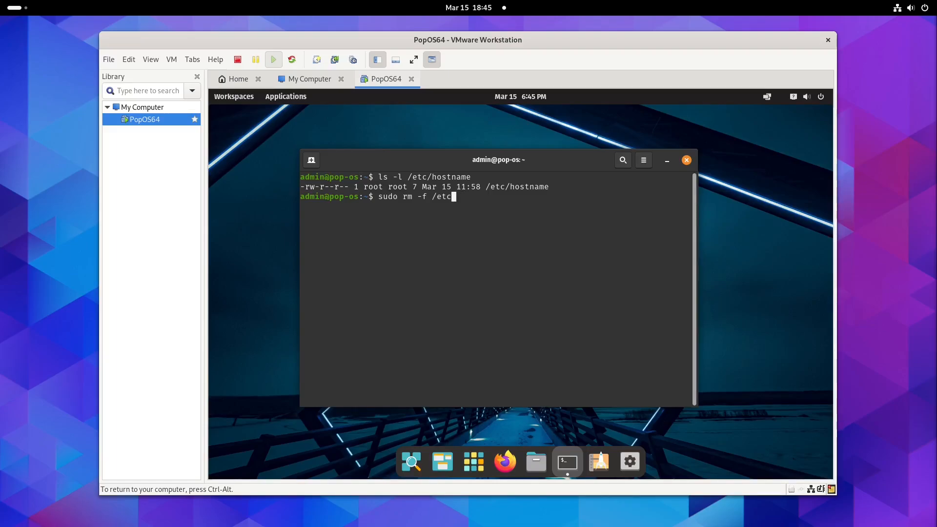
pyautogui.write('hostname')
pyautogui.press('Return')
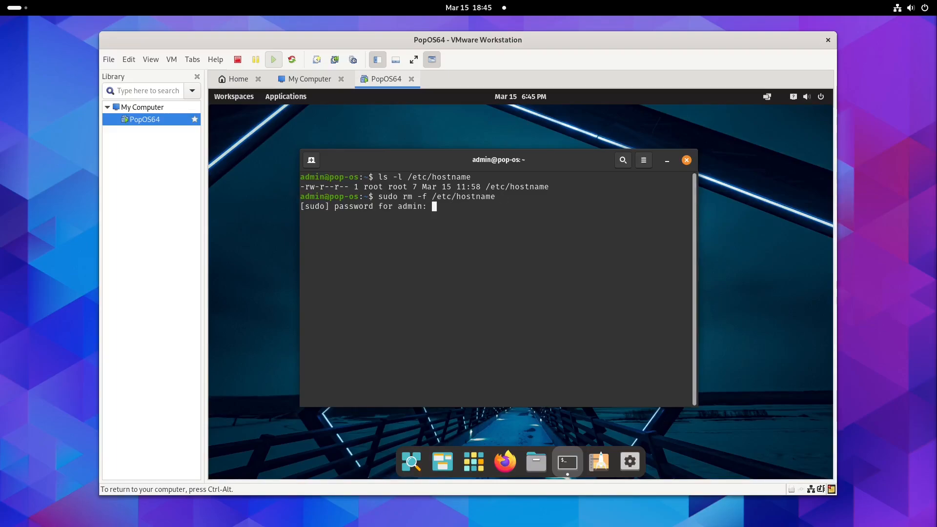
pyautogui.press('Return')
# Rerun the earlier "ls -l /etc/hostname" command to check whether the file still exists
pyautogui.press('Up')
pyautogui.press('Up')
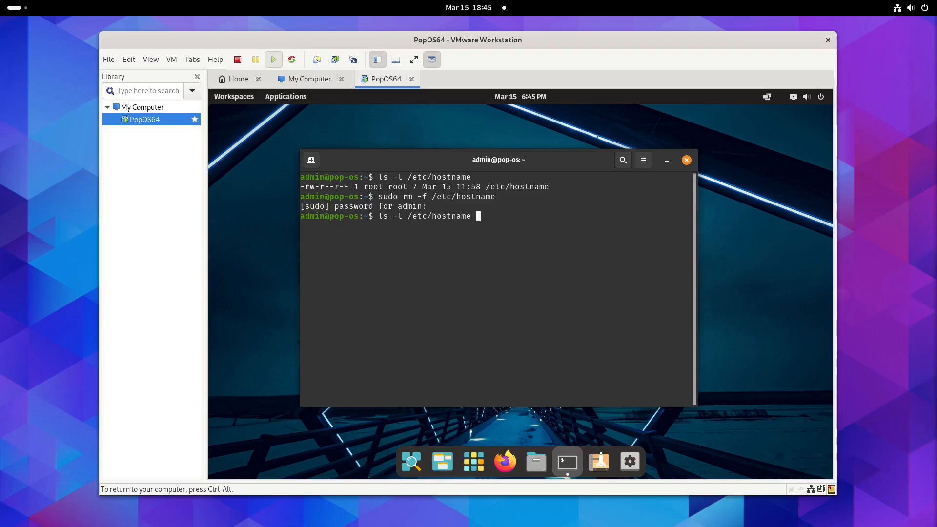
pyautogui.press('Return')
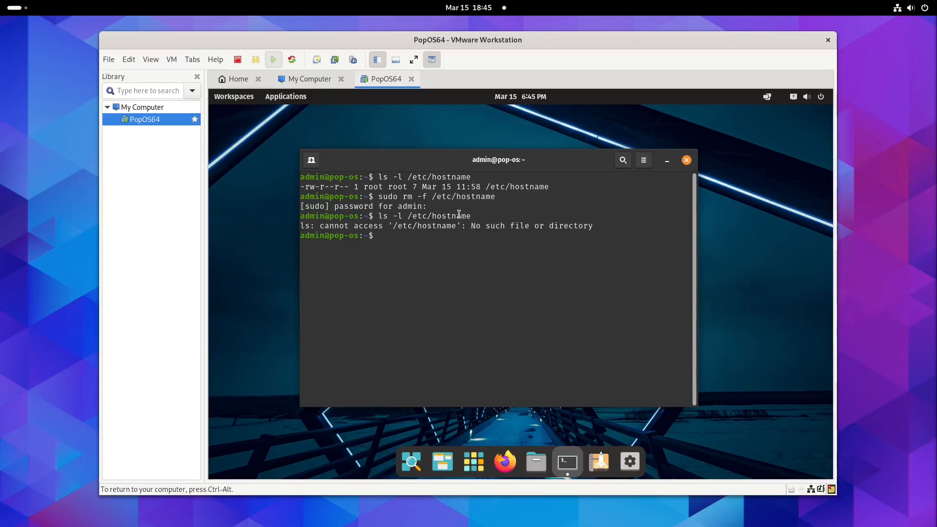
# Revert the virtual machine to the B4Delete snapshot and check the restored file with "ls -l /etc/hostname" in the guest terminal
pyautogui.click(331, 67)
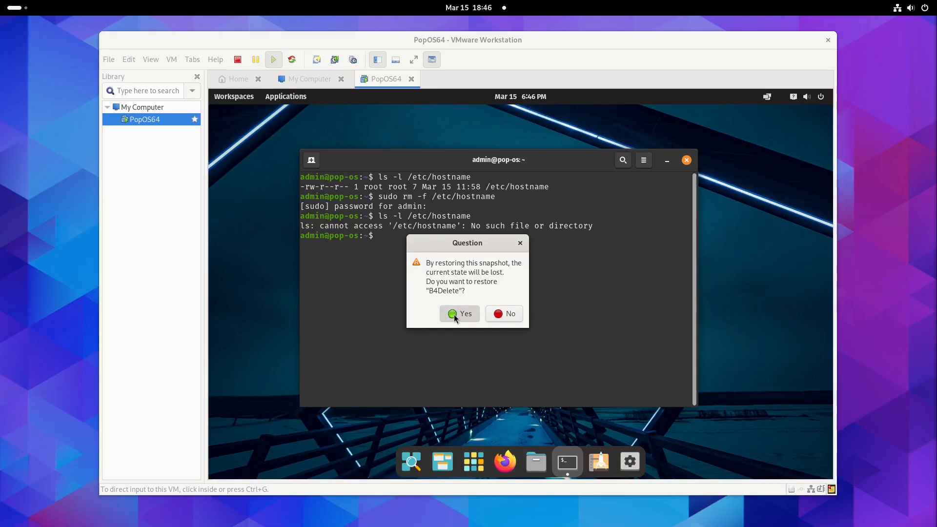
pyautogui.click(453, 314)
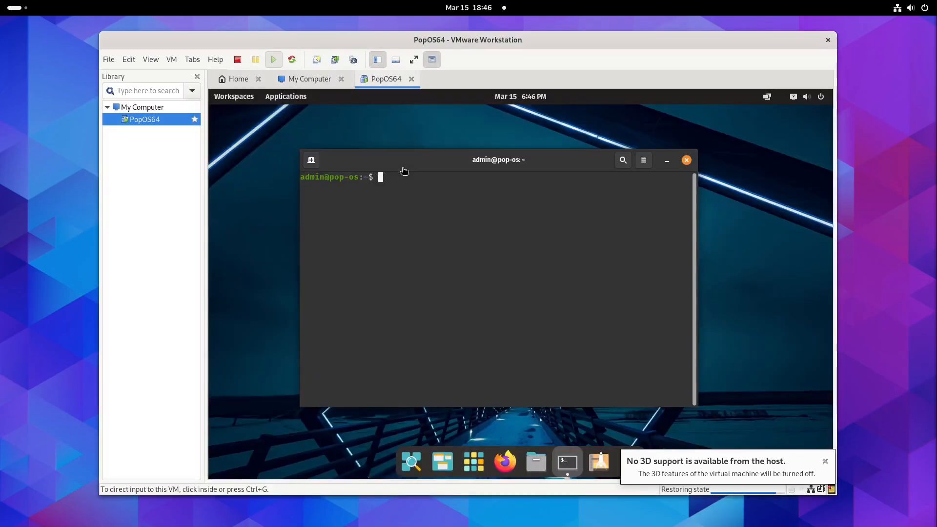
pyautogui.click(436, 244)
pyautogui.write('ls')
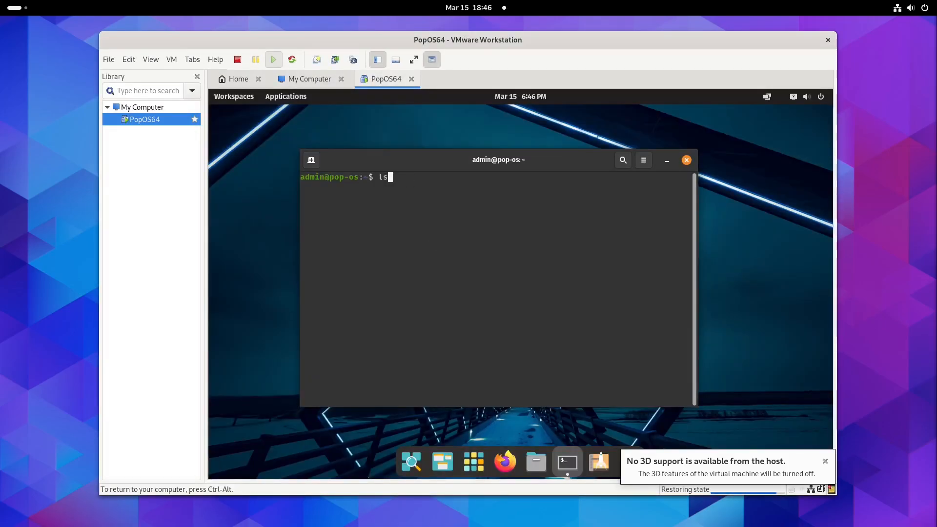
pyautogui.write(' -l /etc/host')
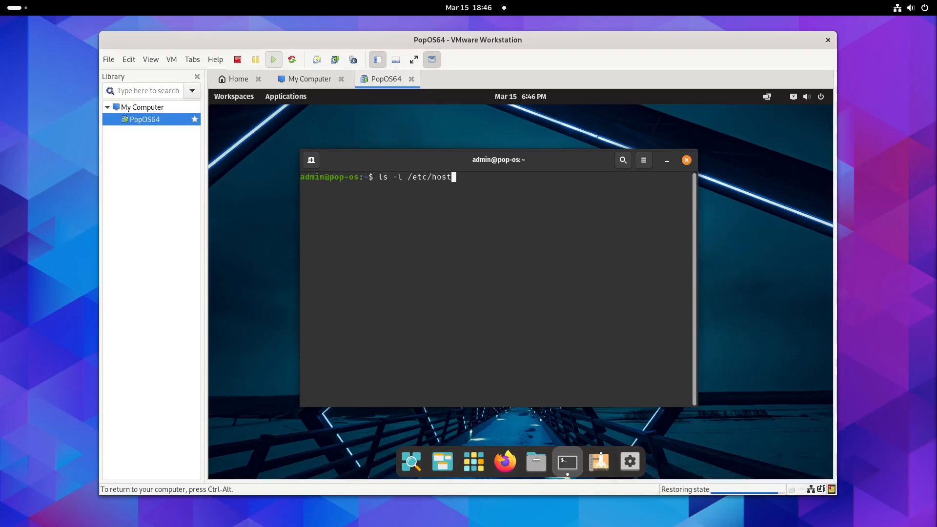
pyautogui.write('name')
pyautogui.press('Return')
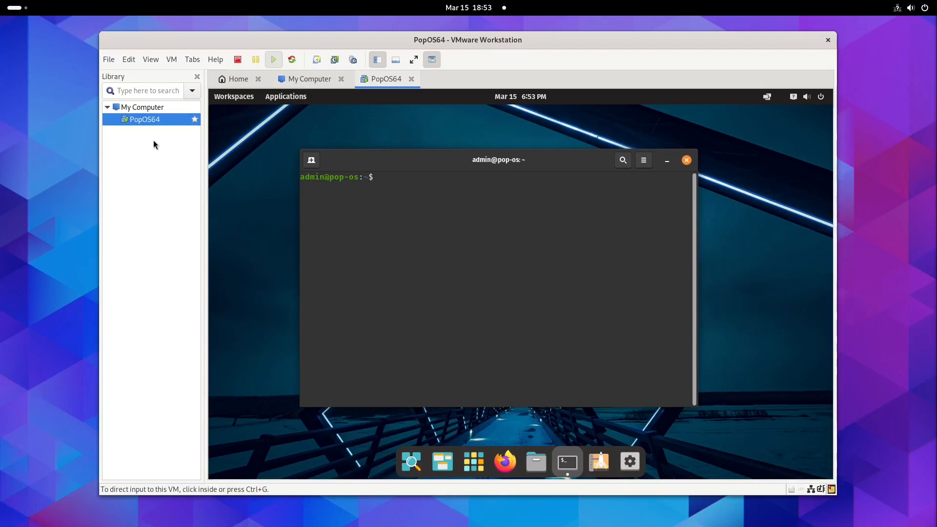
# Delete the B4Delete snapshot in the Snapshot Manager and close the manager
pyautogui.click(352, 61)
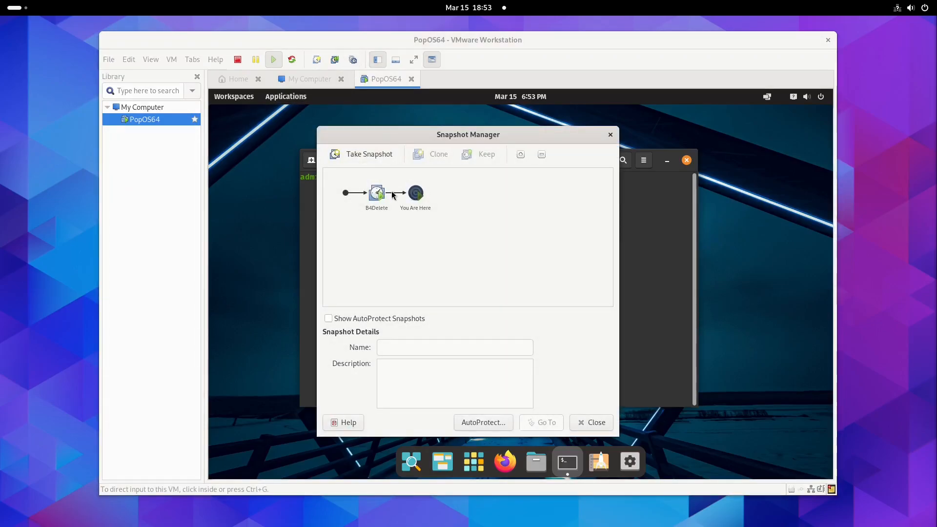
pyautogui.click(376, 195)
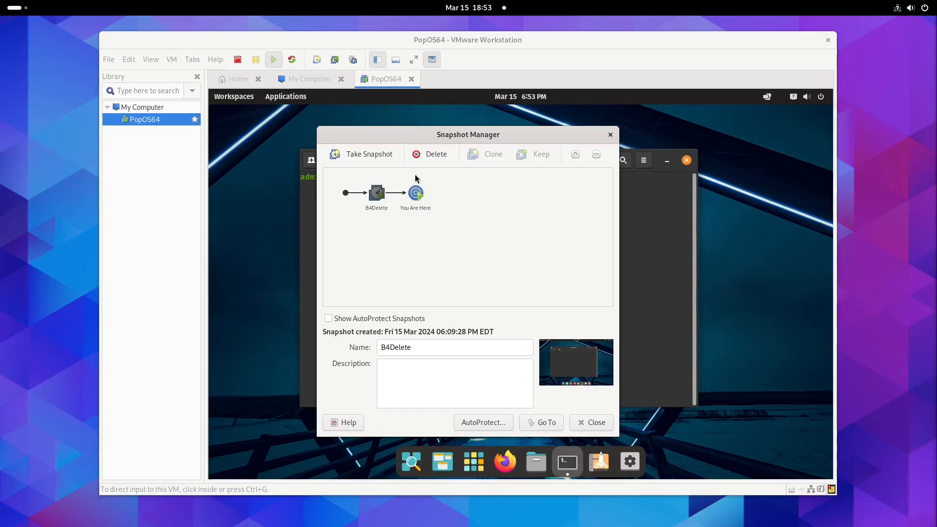
pyautogui.click(422, 160)
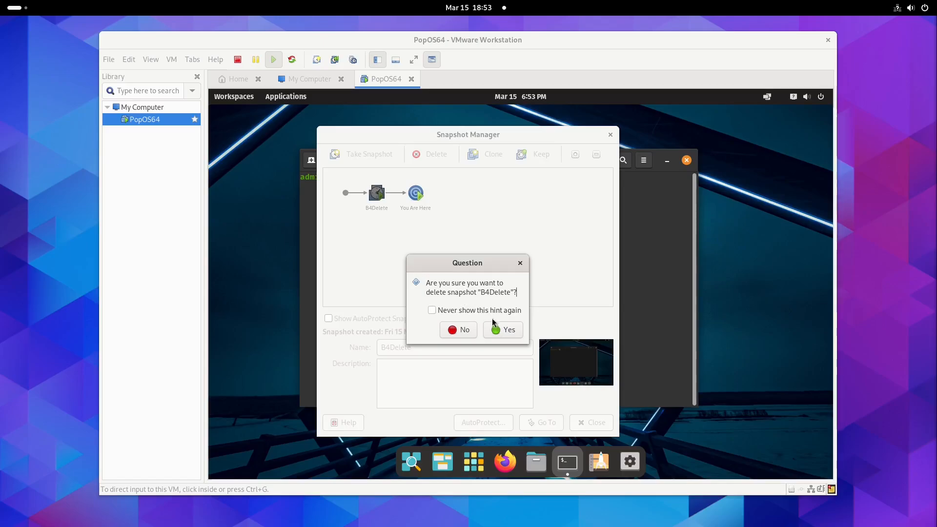
pyautogui.click(502, 334)
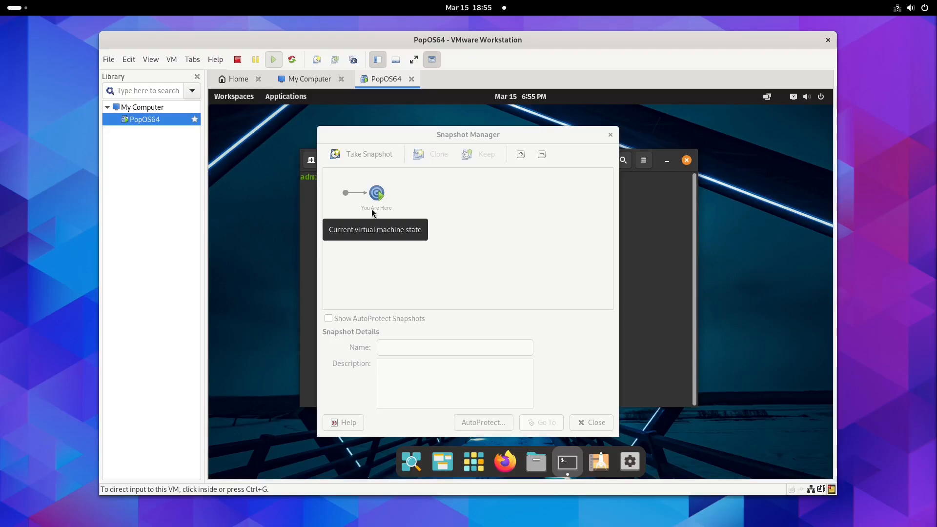
pyautogui.click(594, 425)
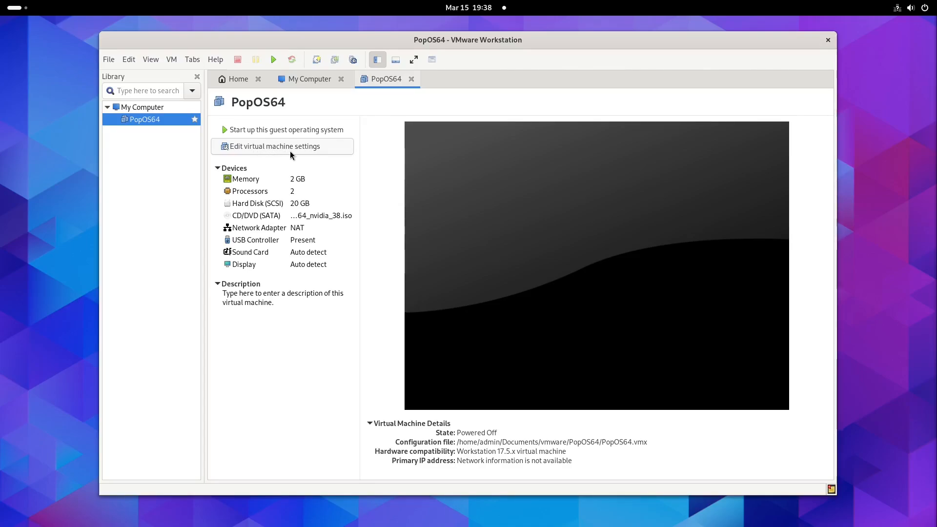
# Enable Virtualize Intel VT-x/EPT or AMD-V/RVI in the processor settings of PopOS64 and save the virtual machine settings
pyautogui.click(174, 59)
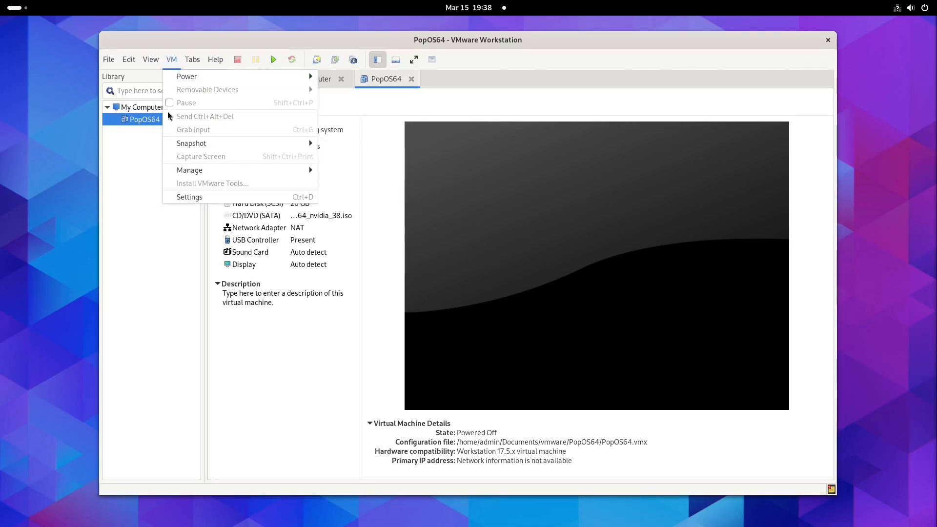
pyautogui.click(185, 197)
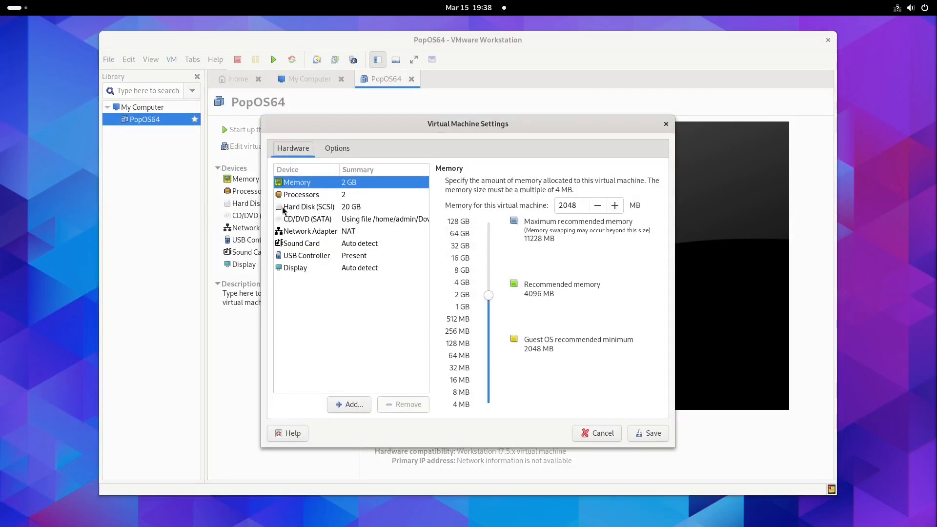
pyautogui.click(310, 197)
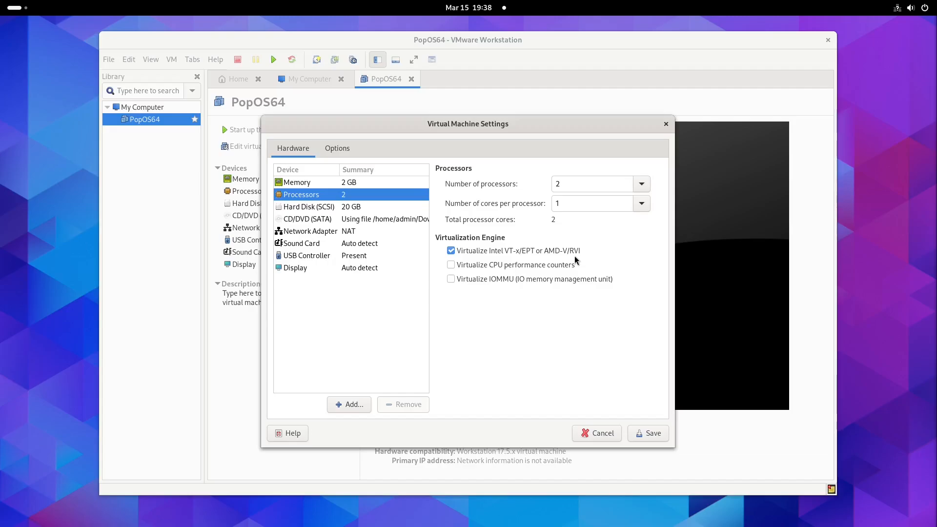
pyautogui.click(652, 432)
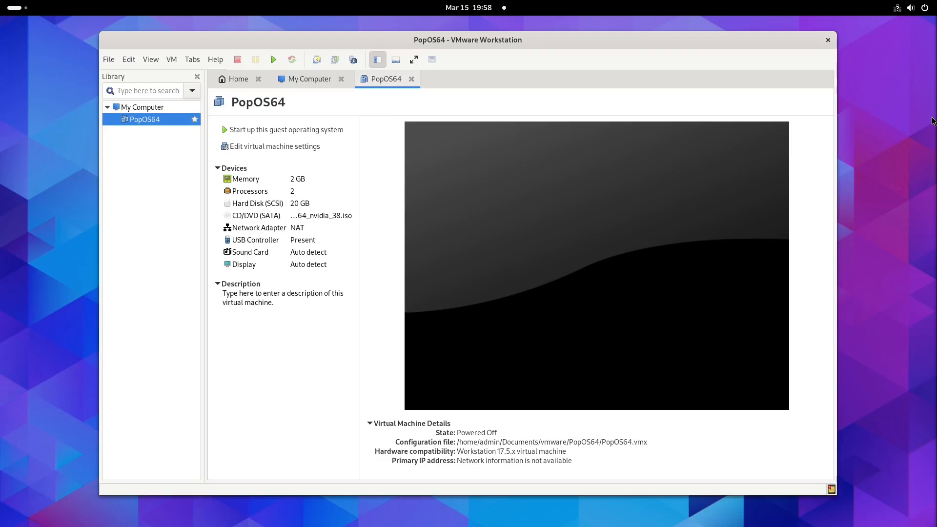
# Review the Display settings of the PopOS64 virtual machine, including 3D graphics, monitors and graphics memory, and save the settings
pyautogui.rightClick(134, 119)
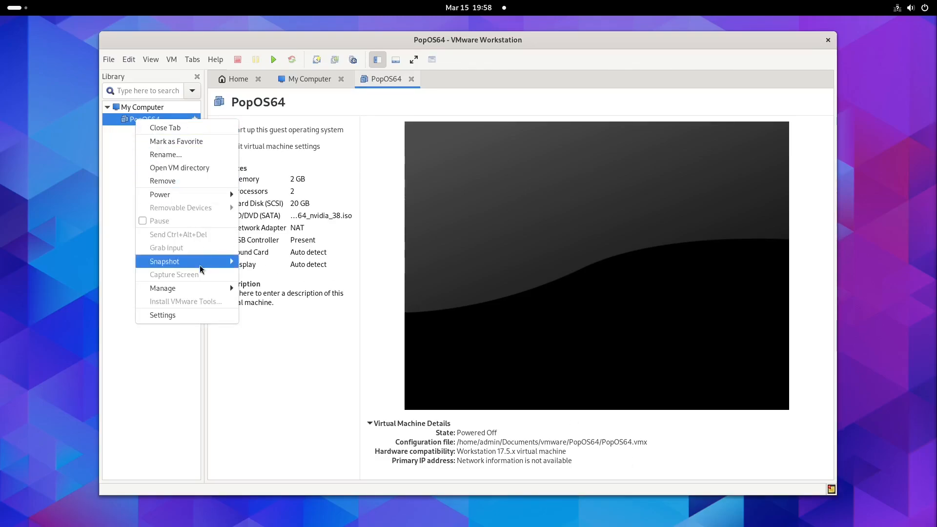
pyautogui.click(194, 324)
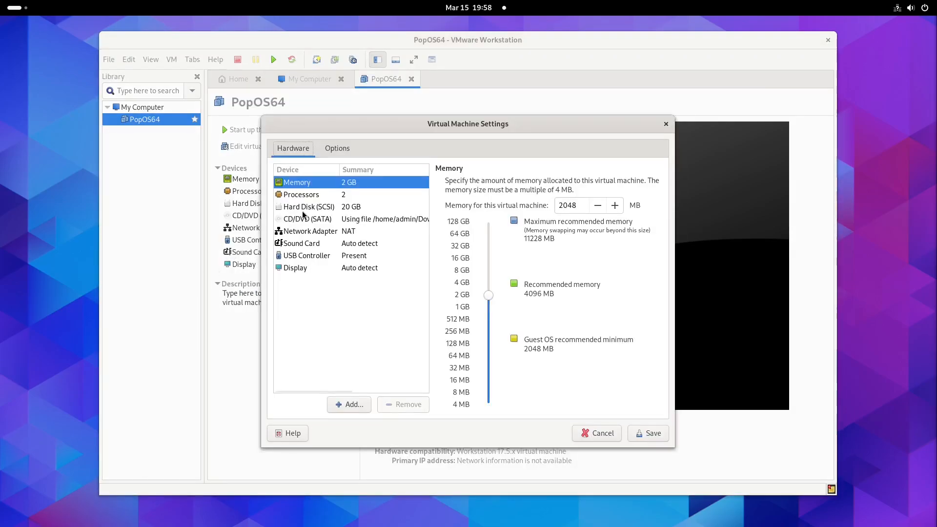
pyautogui.click(301, 270)
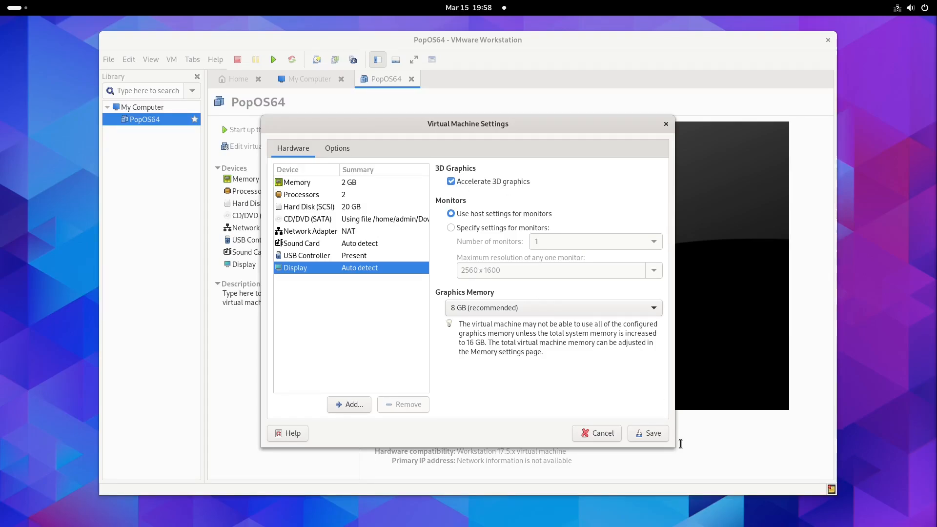
pyautogui.click(653, 433)
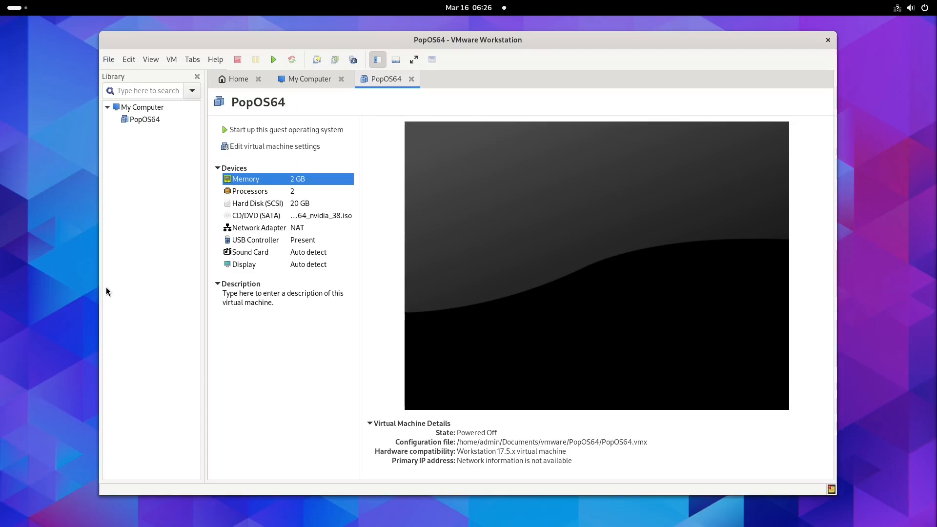
# Open the disk expansion dialog for the PopOS64 hard disk and examine the maximum size option
pyautogui.click(132, 122)
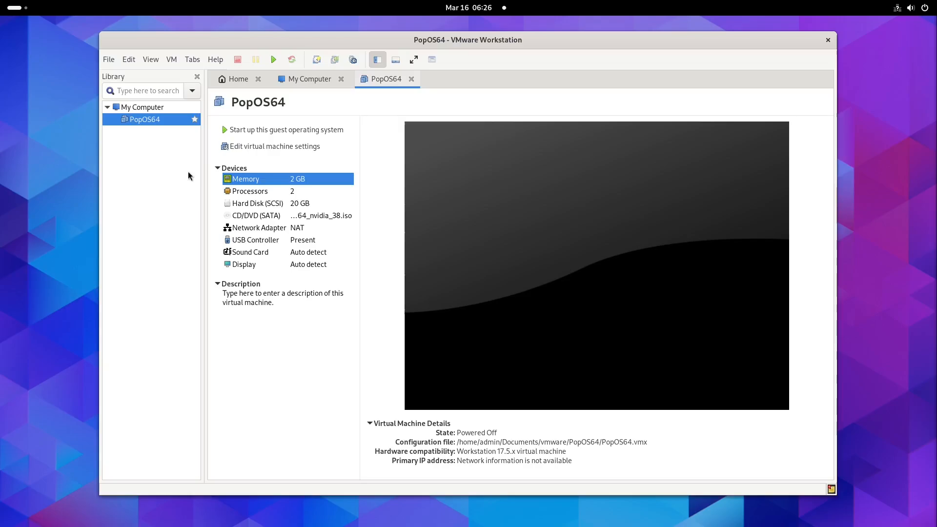
pyautogui.click(259, 150)
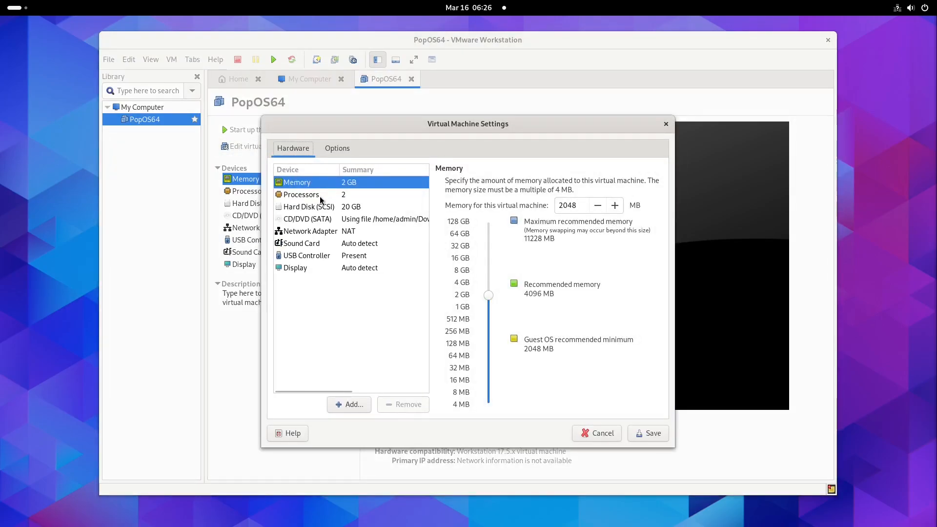
pyautogui.click(314, 208)
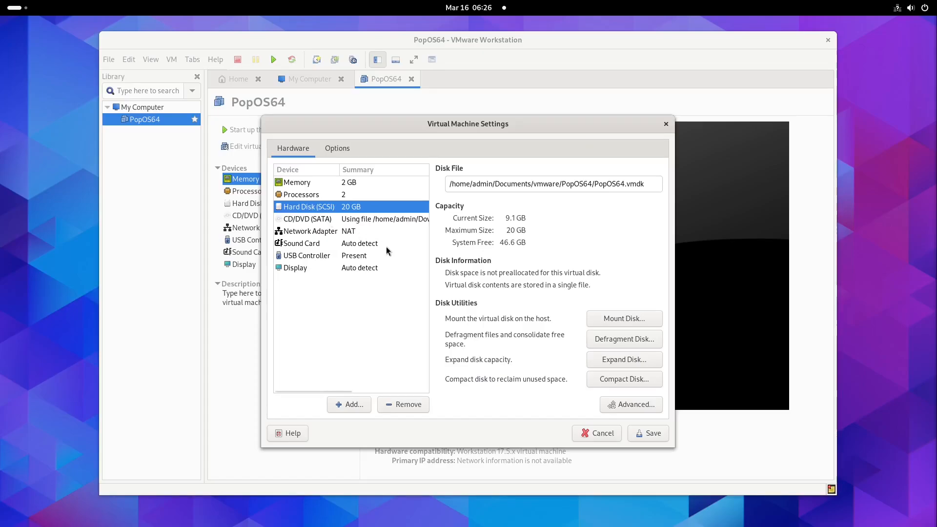
pyautogui.click(598, 359)
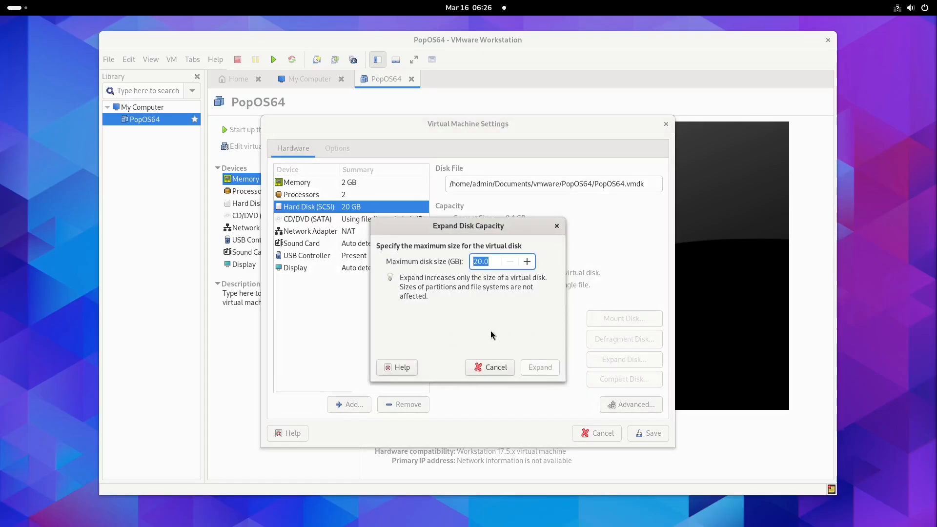
pyautogui.click(479, 258)
pyautogui.click(446, 299)
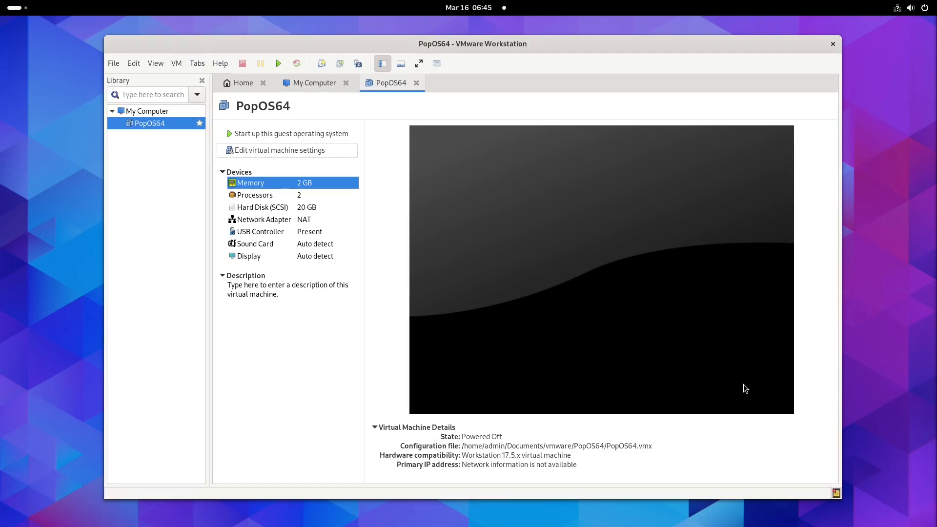
# Start adding a hard disk to PopOS64, choosing the SCSI disk type and a new virtual disk
pyautogui.click(148, 133)
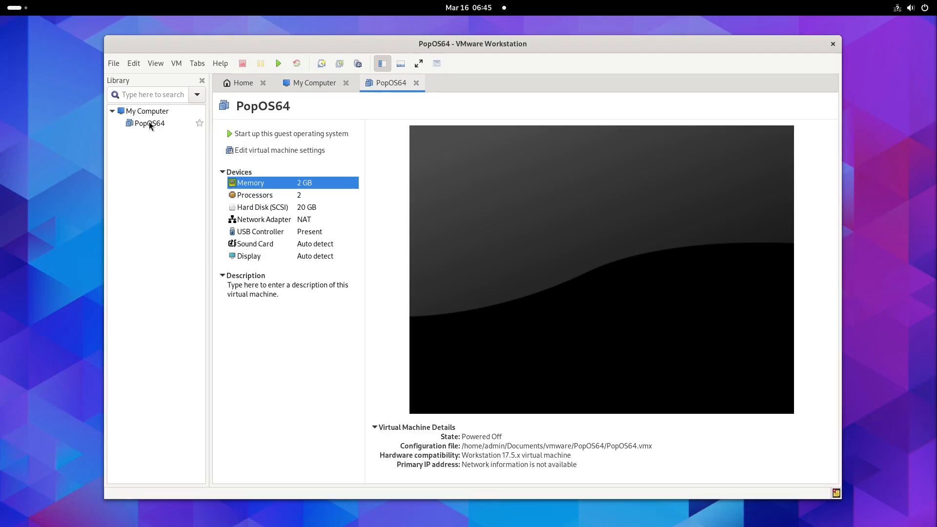
pyautogui.click(149, 125)
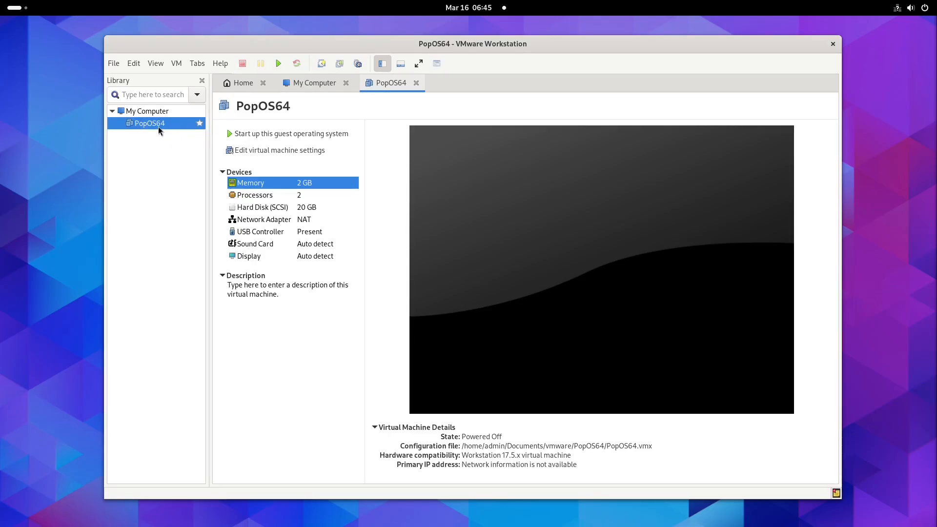
pyautogui.click(258, 151)
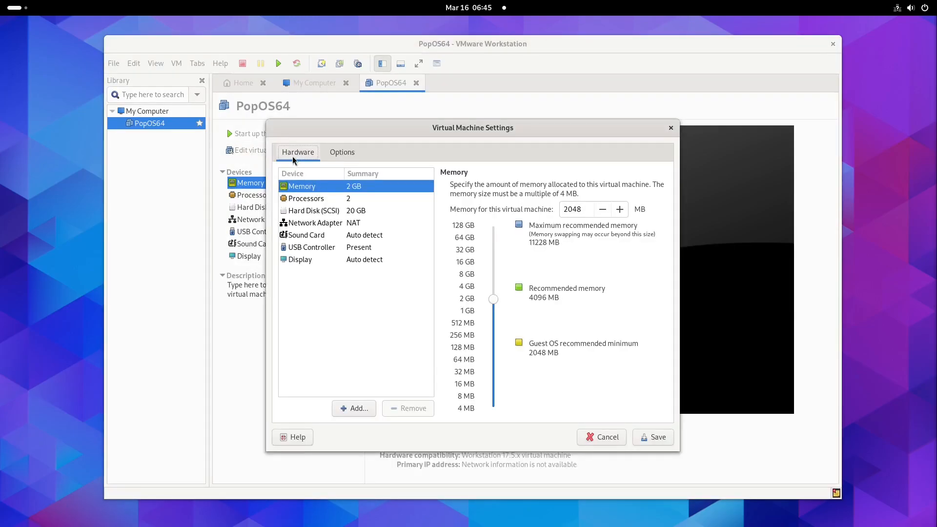
pyautogui.click(350, 409)
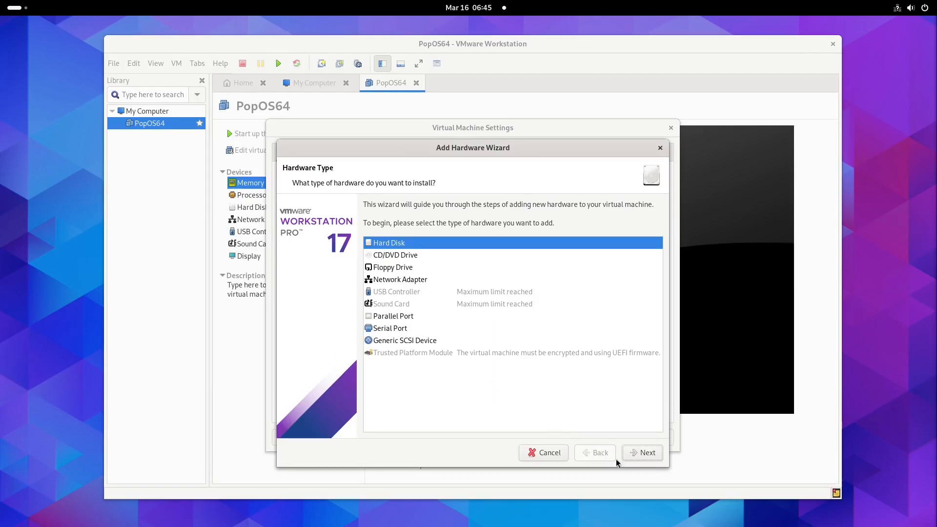
pyautogui.click(637, 453)
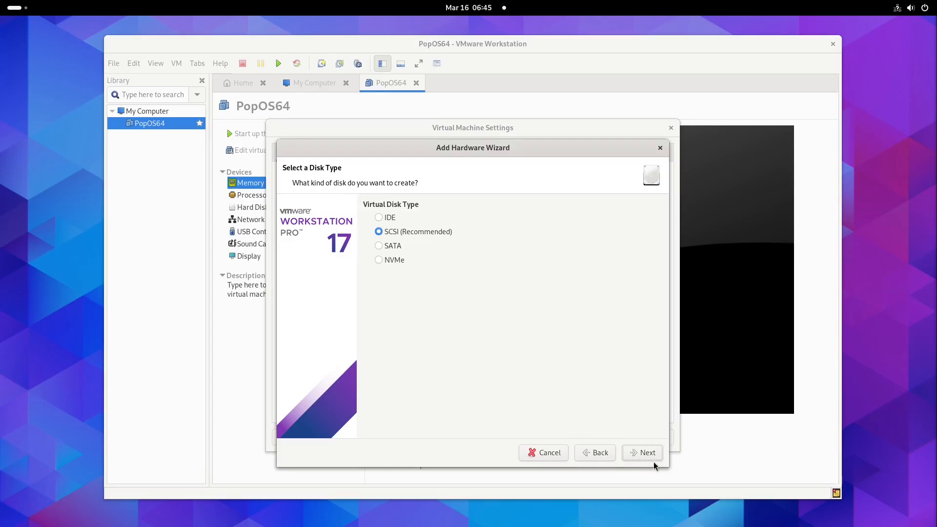
pyautogui.click(641, 453)
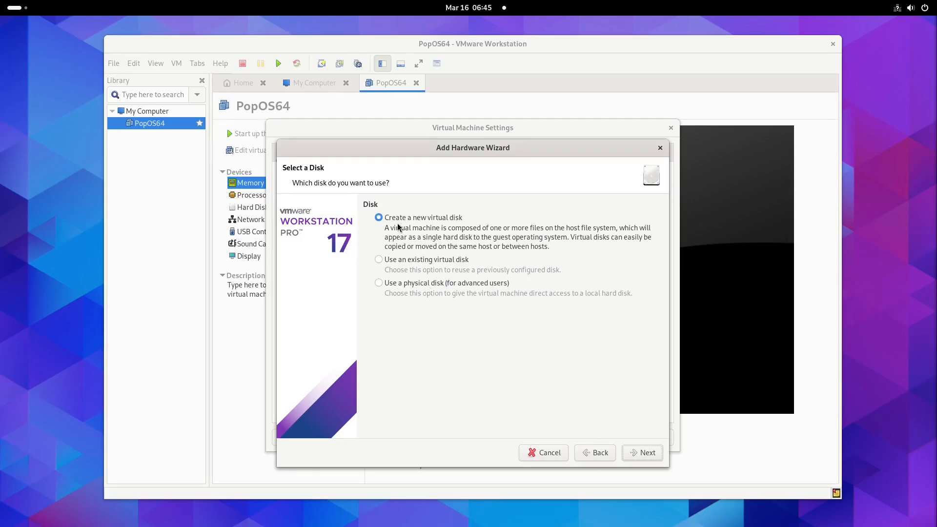
pyautogui.click(635, 454)
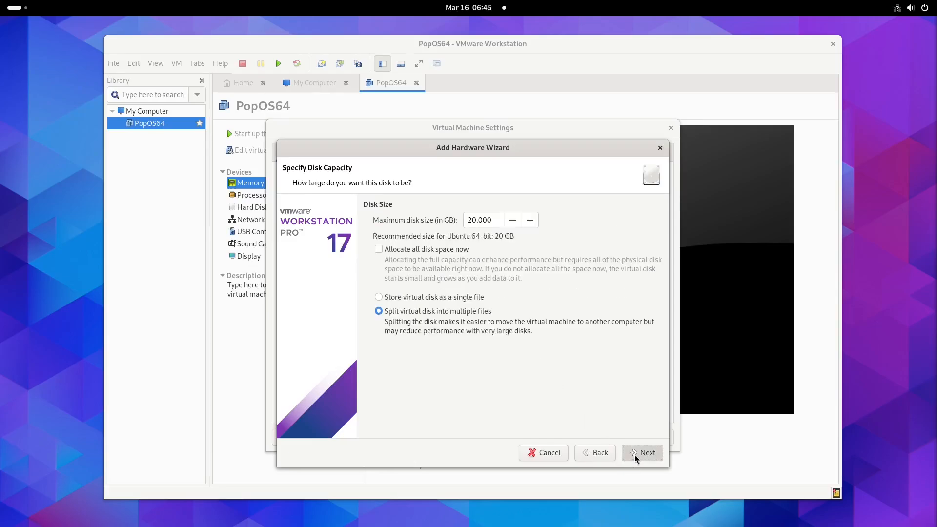
# Set the new disk to 10 GB stored as a single file, create it as PopOS64-0.vmdk, and save the virtual machine settings
pyautogui.moveTo(472, 223); pyautogui.dragTo(469, 222)
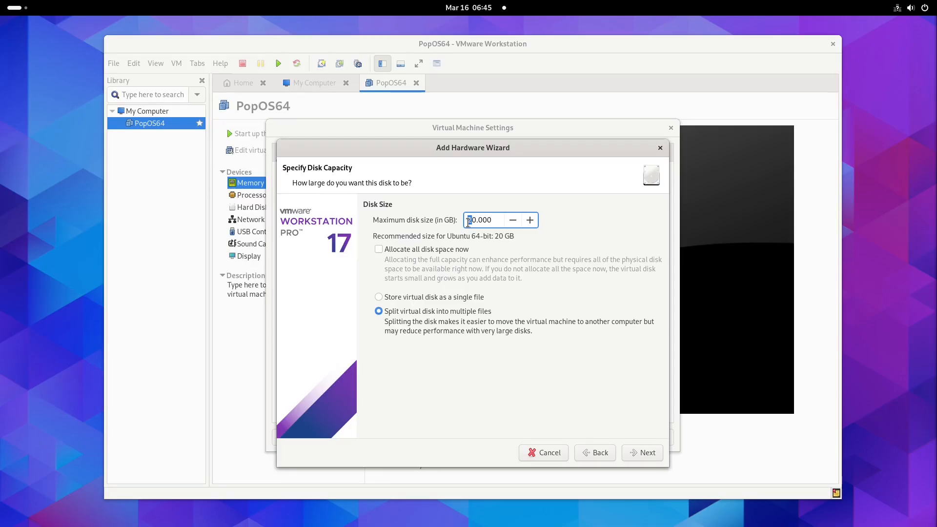
pyautogui.write('1')
pyautogui.click(385, 297)
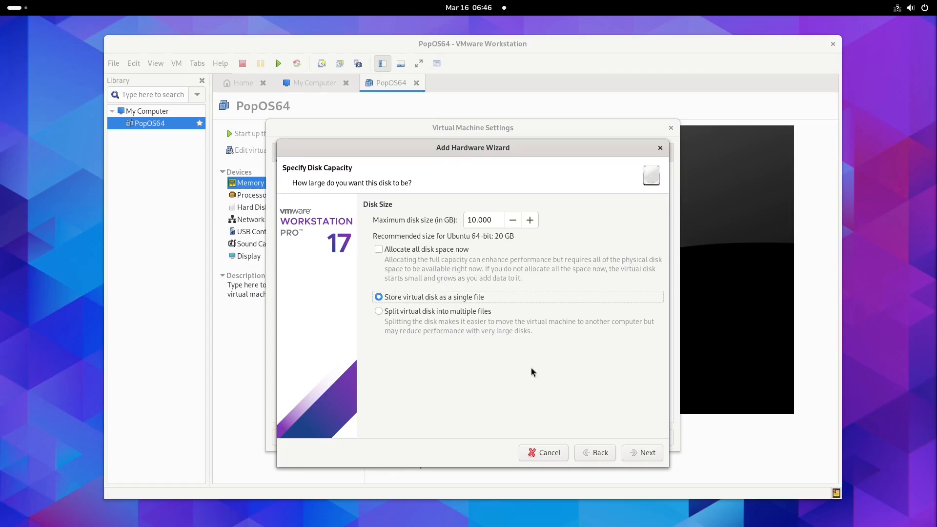
pyautogui.click(643, 453)
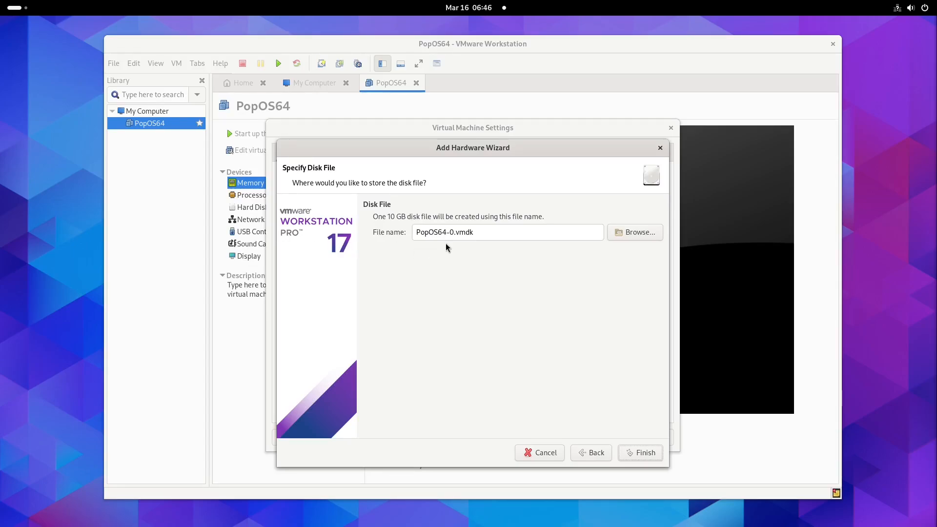
pyautogui.click(646, 454)
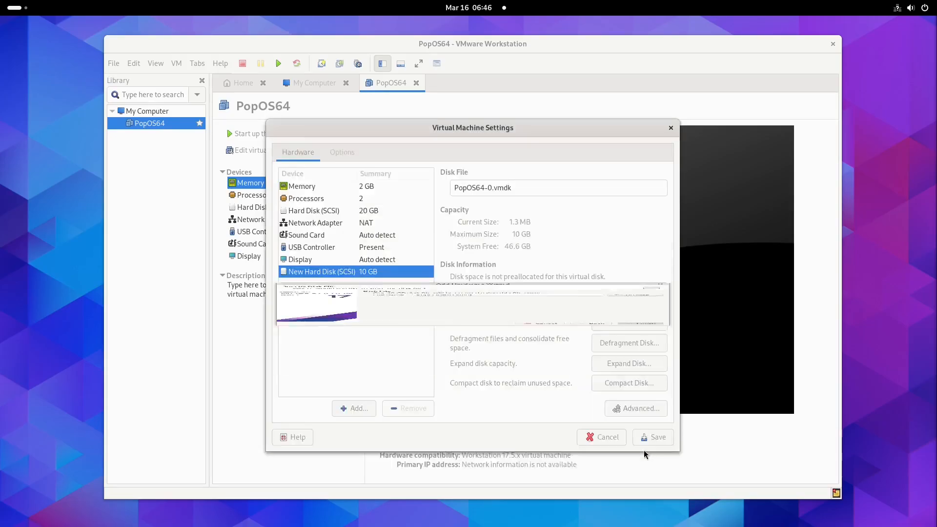
pyautogui.click(653, 439)
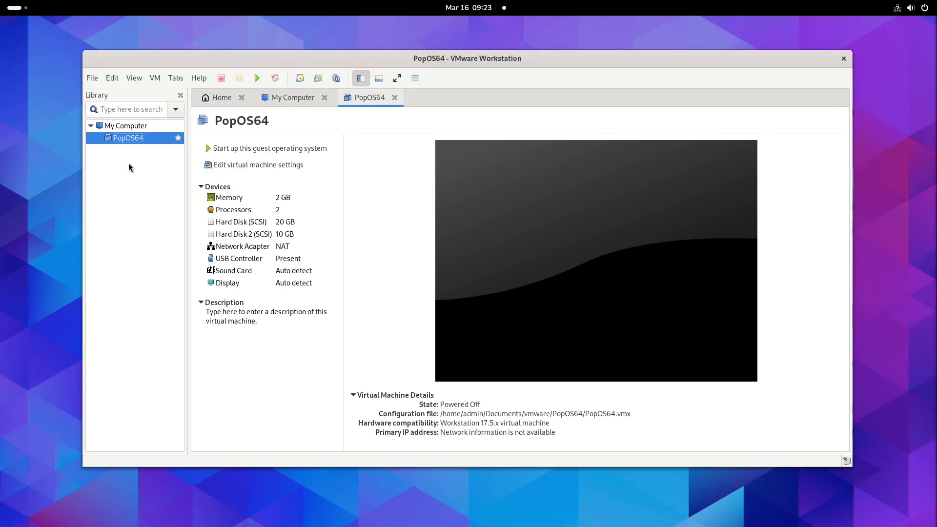
# Create a library folder named Template under My Computer and move the PopOS64 virtual machine into it
pyautogui.rightClick(130, 126)
pyautogui.click(157, 175)
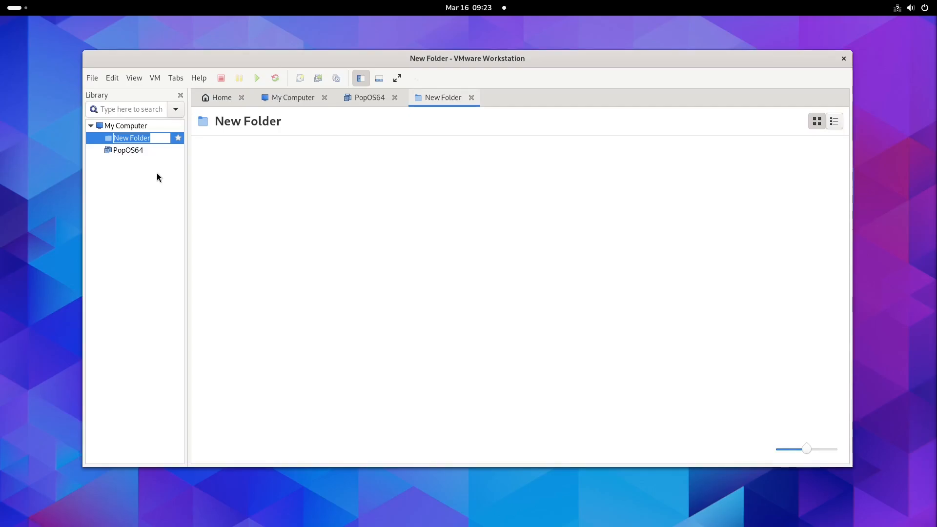
pyautogui.write('Template')
pyautogui.press('Return')
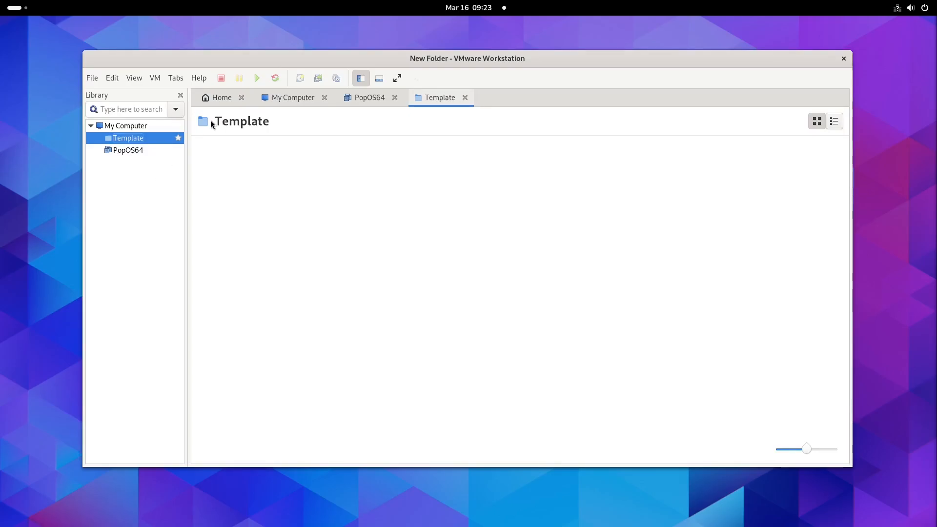
pyautogui.click(123, 151)
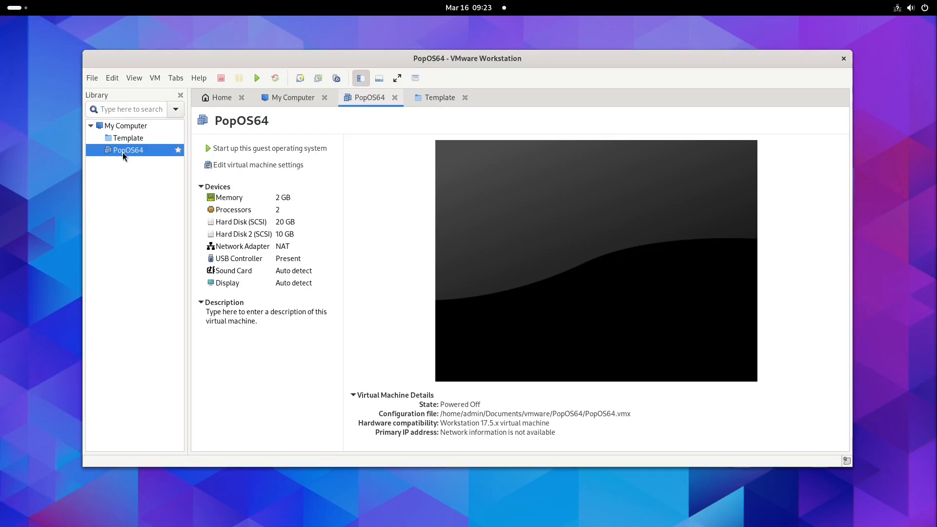
pyautogui.moveTo(124, 150); pyautogui.dragTo(126, 141)
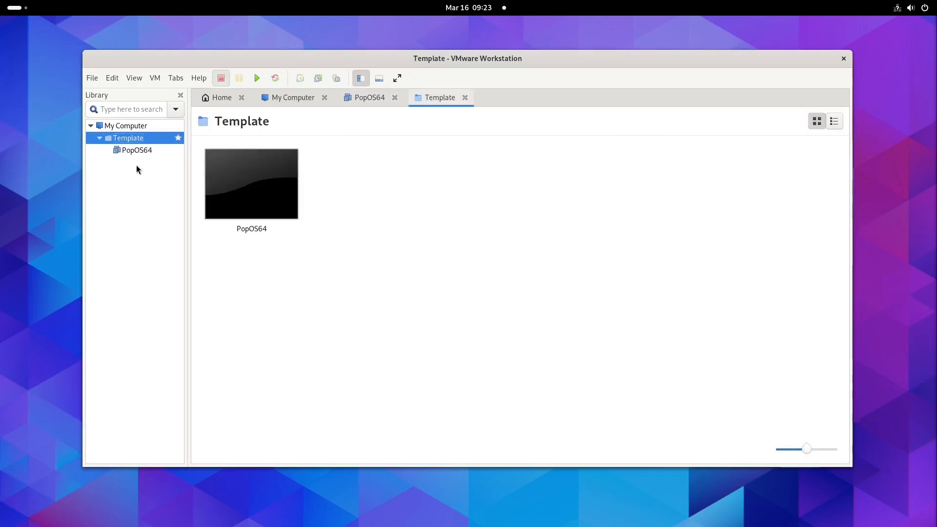
pyautogui.rightClick(132, 154)
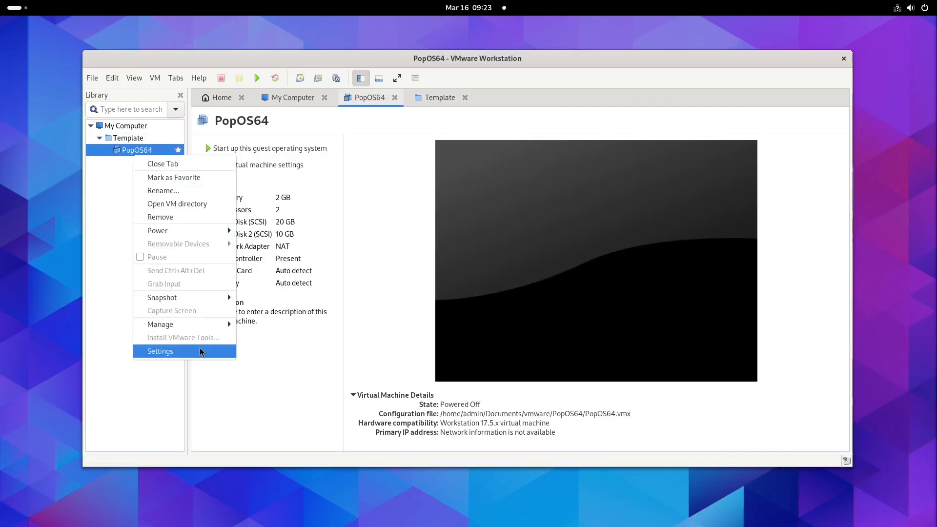
pyautogui.moveTo(198, 324)
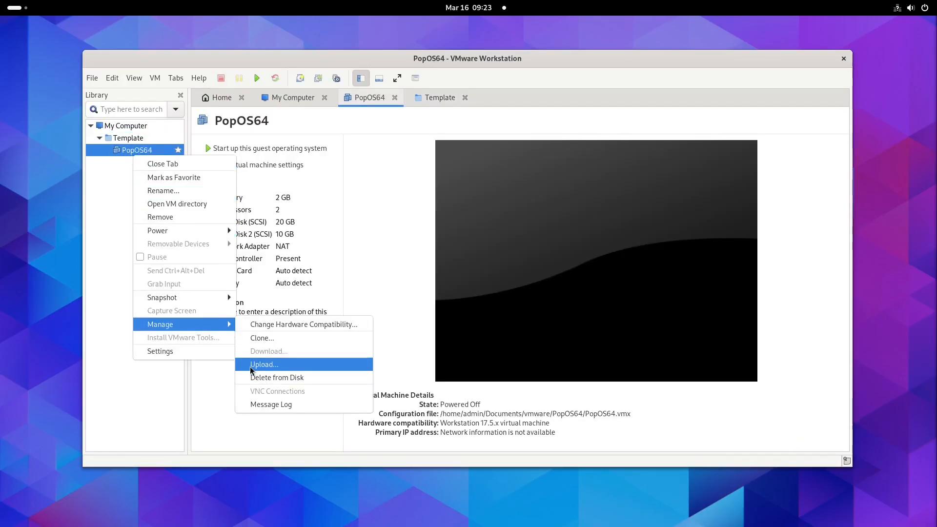
pyautogui.click(101, 176)
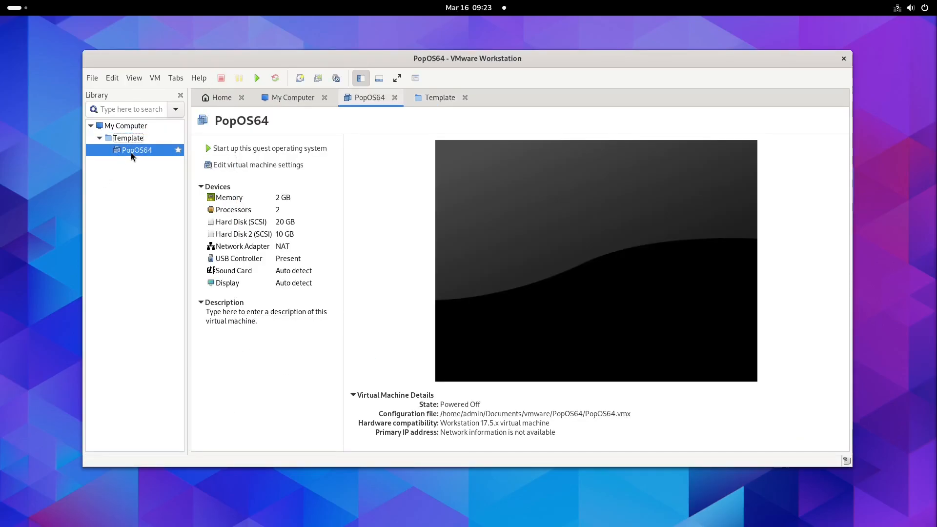
pyautogui.rightClick(131, 152)
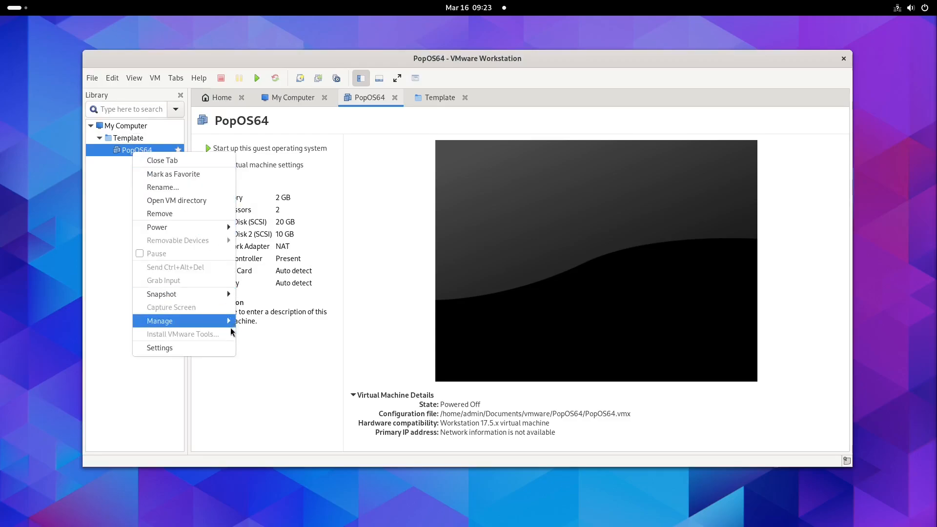
pyautogui.moveTo(229, 322)
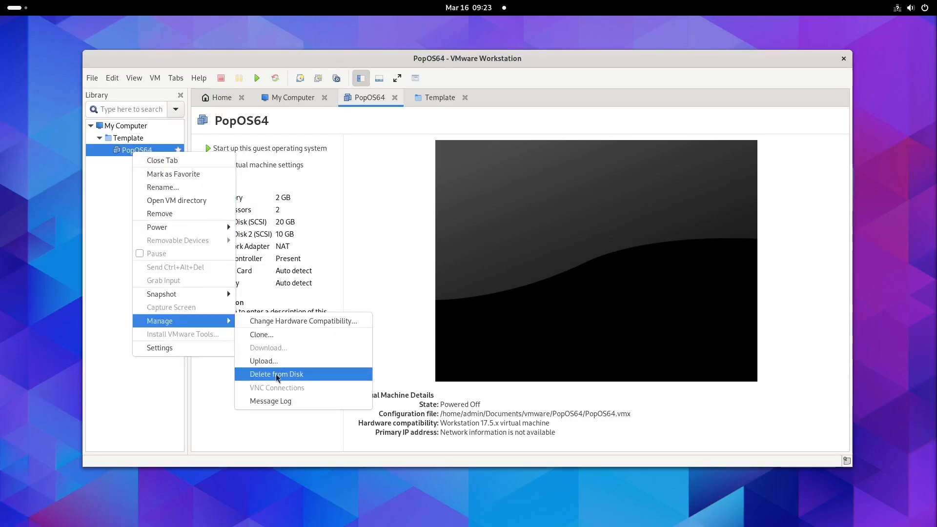
pyautogui.click(107, 189)
# Enable Template Mode in the advanced options of PopOS64 and save the virtual machine settings
pyautogui.rightClick(129, 150)
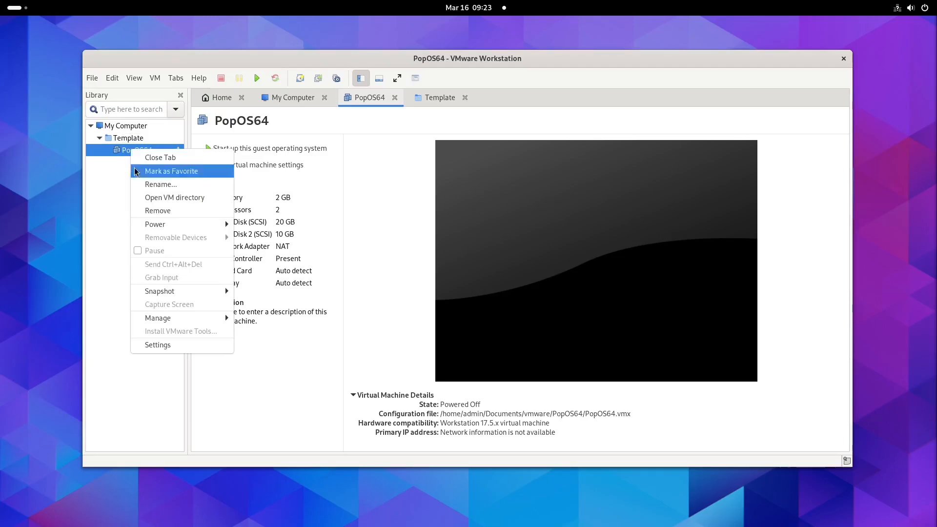
pyautogui.click(170, 345)
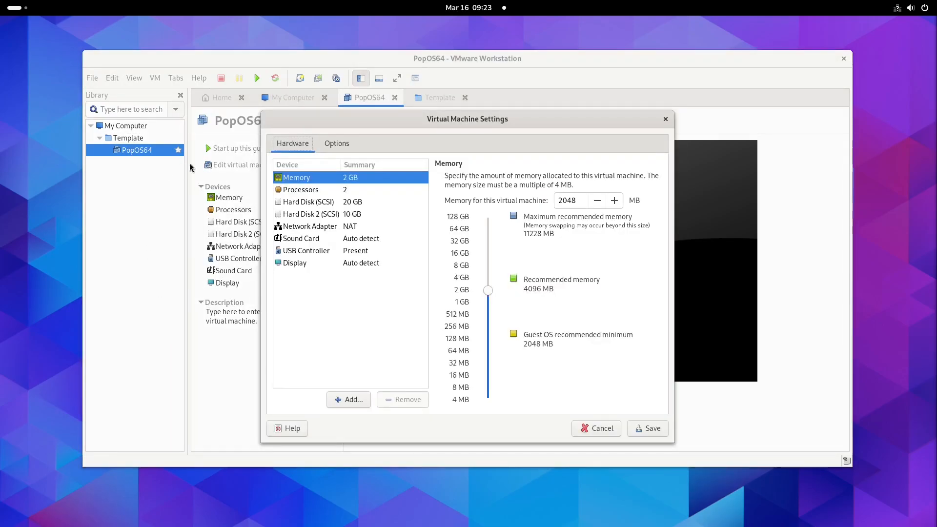
pyautogui.click(336, 145)
pyautogui.click(304, 311)
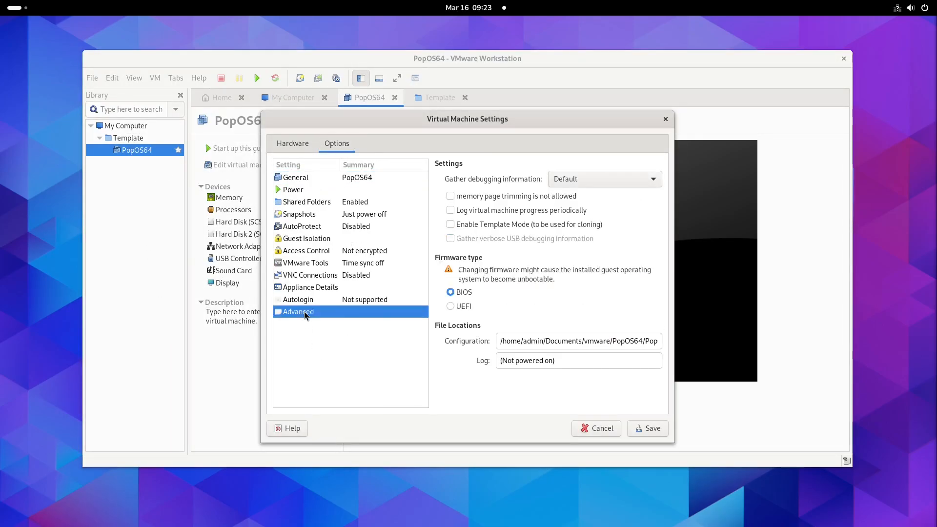
pyautogui.click(494, 224)
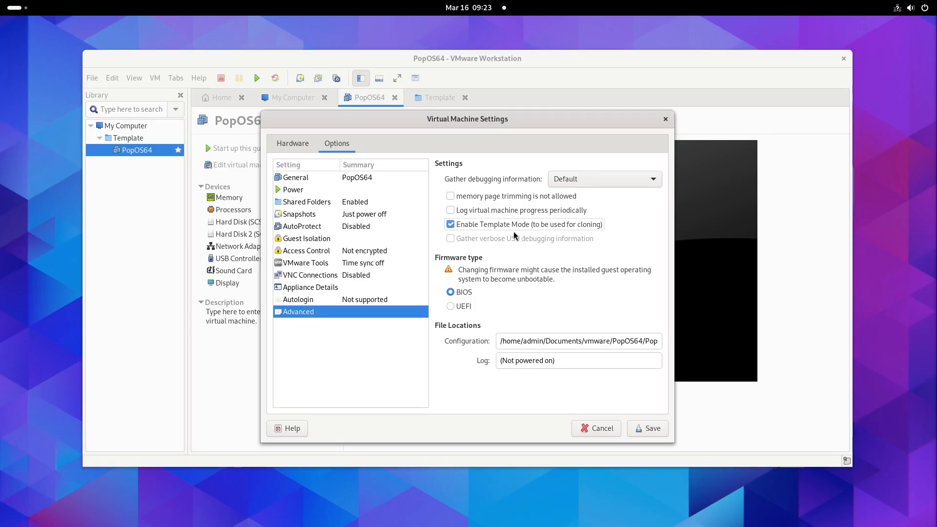
pyautogui.click(653, 429)
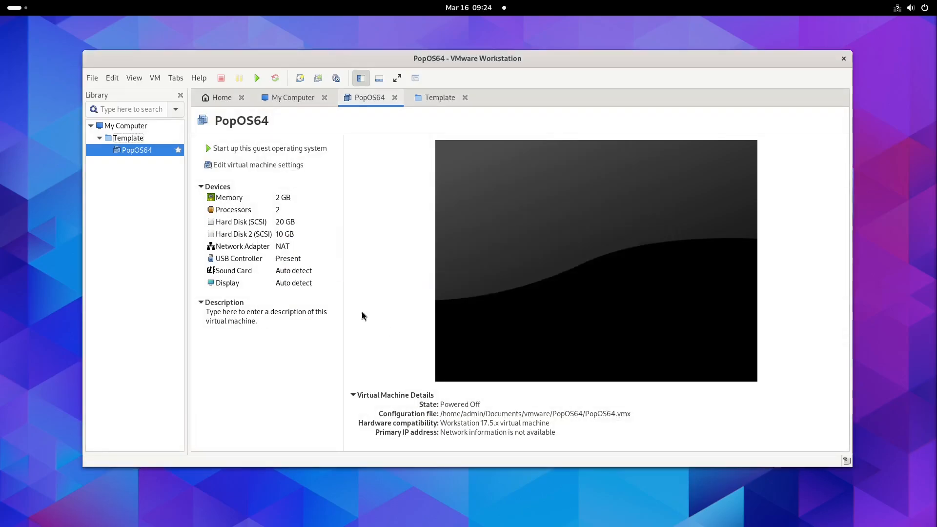
pyautogui.rightClick(140, 151)
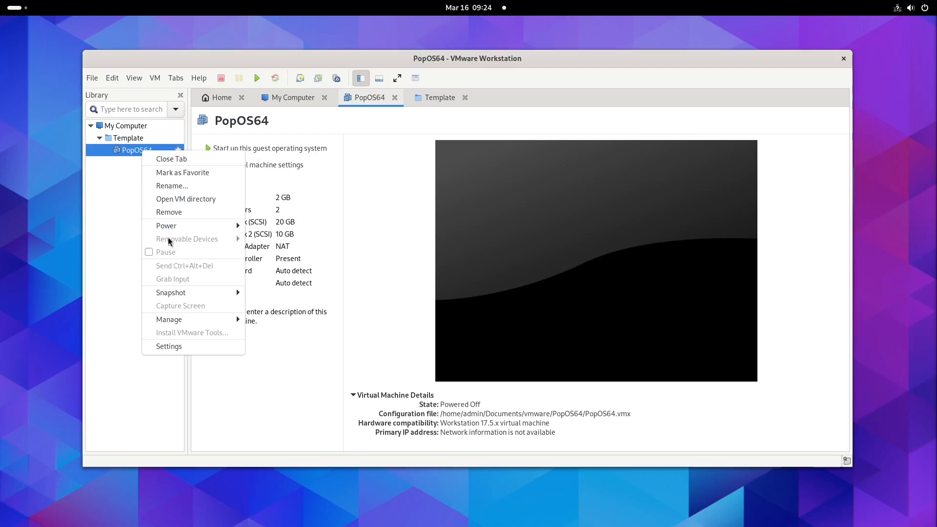
pyautogui.moveTo(227, 321)
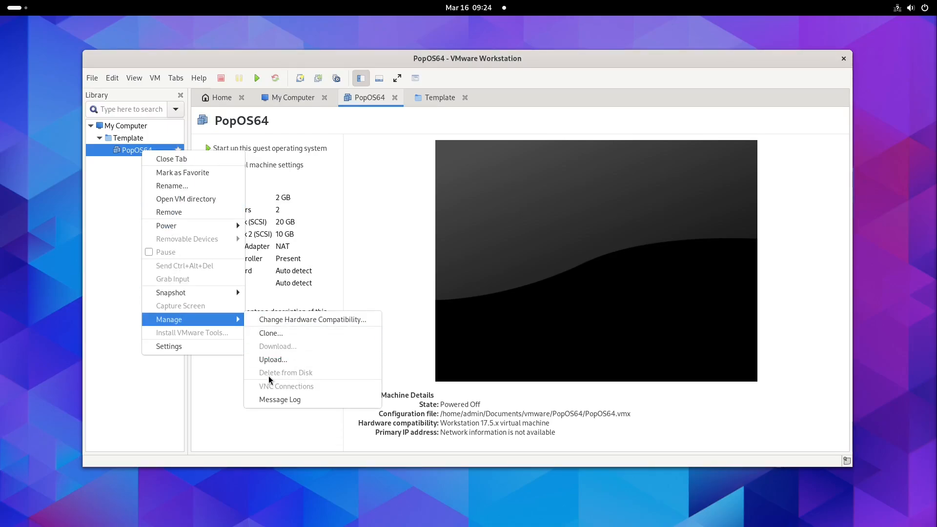
pyautogui.click(131, 159)
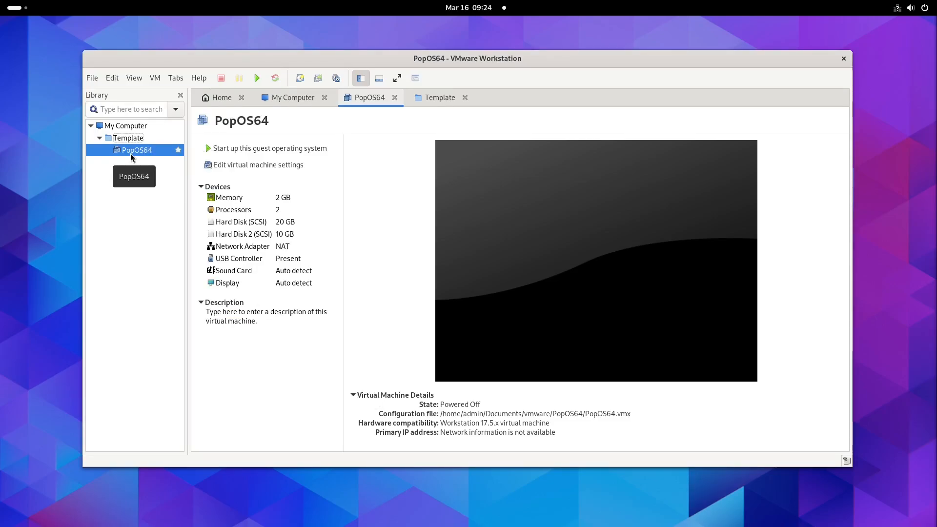
pyautogui.rightClick(130, 153)
pyautogui.moveTo(195, 328)
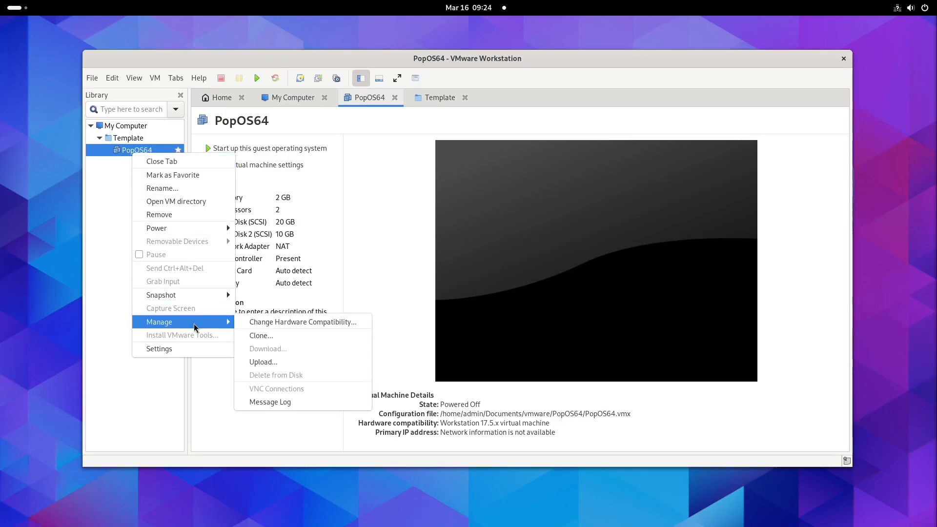
pyautogui.click(289, 339)
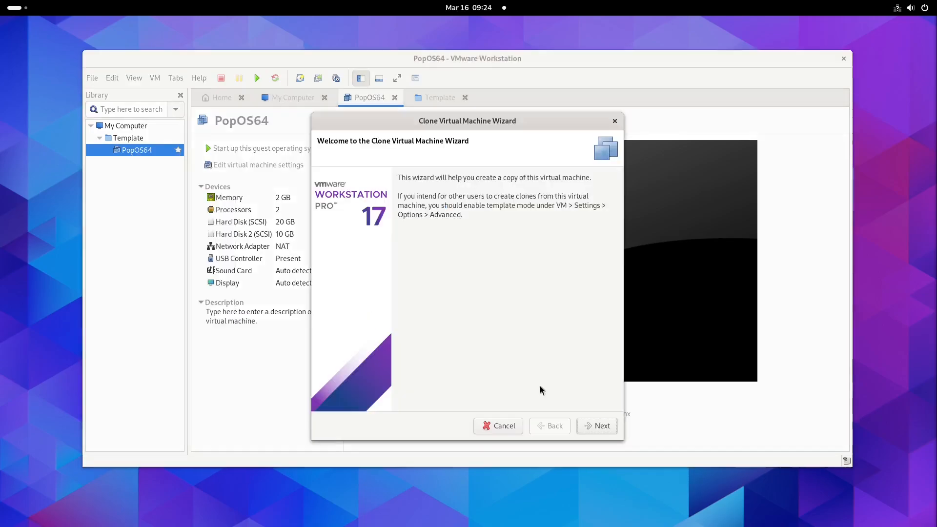
pyautogui.click(590, 431)
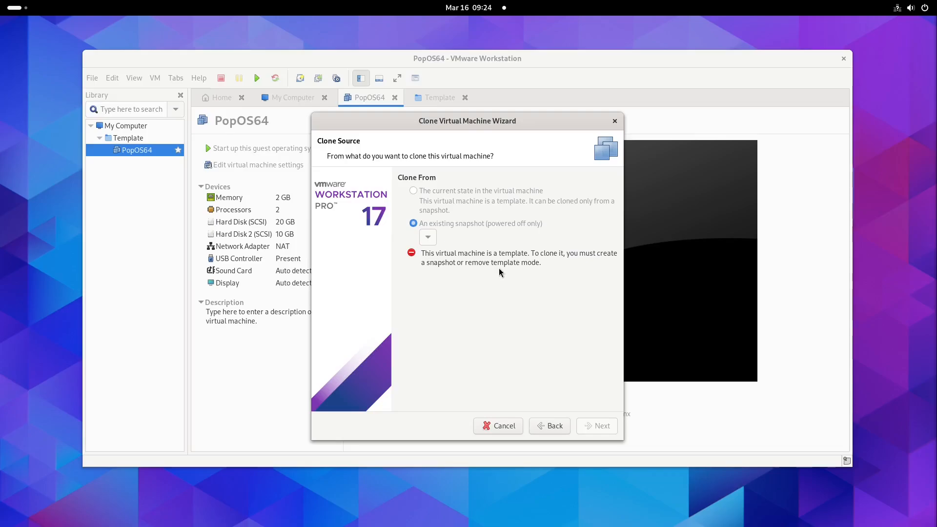
pyautogui.click(514, 427)
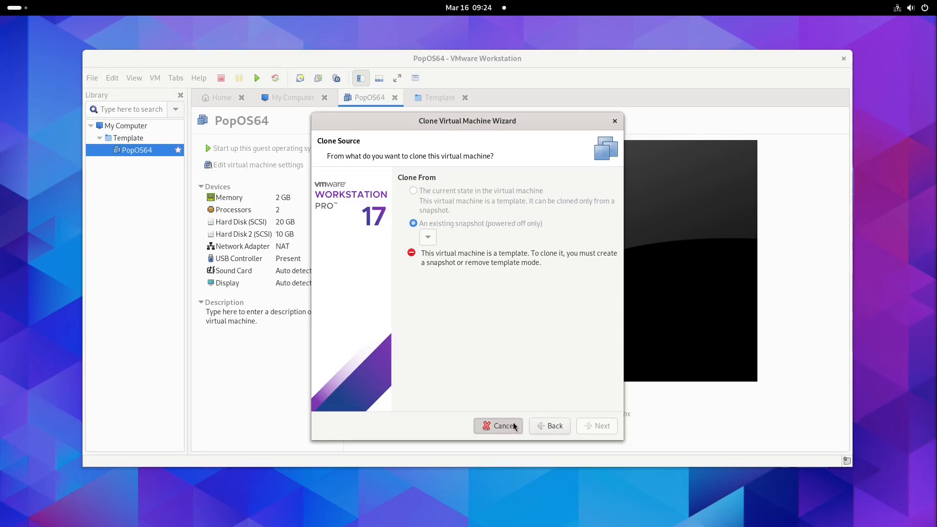
pyautogui.click(488, 426)
# Take a snapshot of the PopOS64 template named FreshVM
pyautogui.rightClick(130, 150)
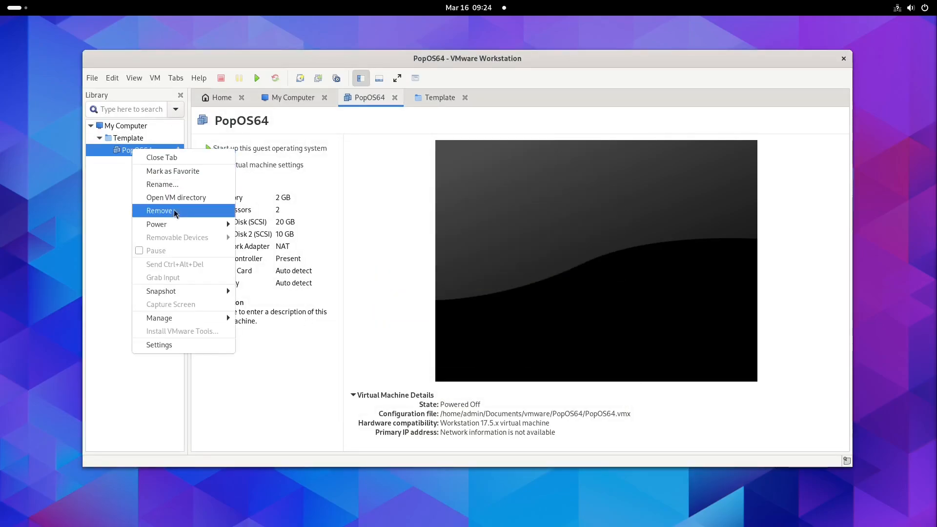
pyautogui.moveTo(188, 295)
pyautogui.click(258, 291)
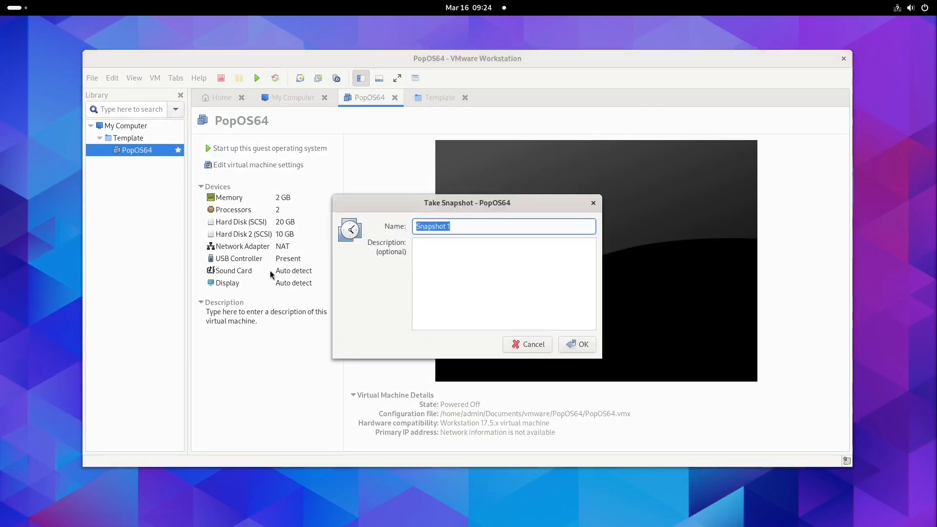
pyautogui.write('Fresh')
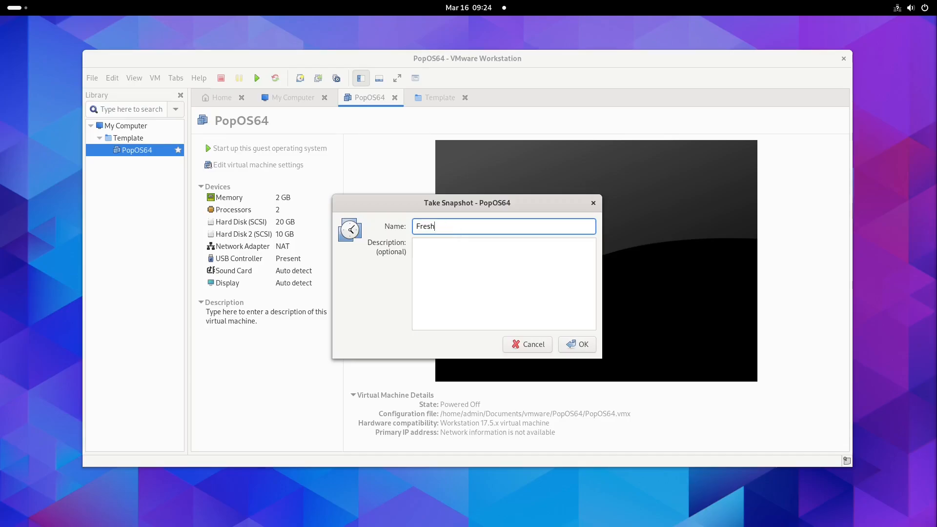
pyautogui.write('VM')
pyautogui.press('Return')
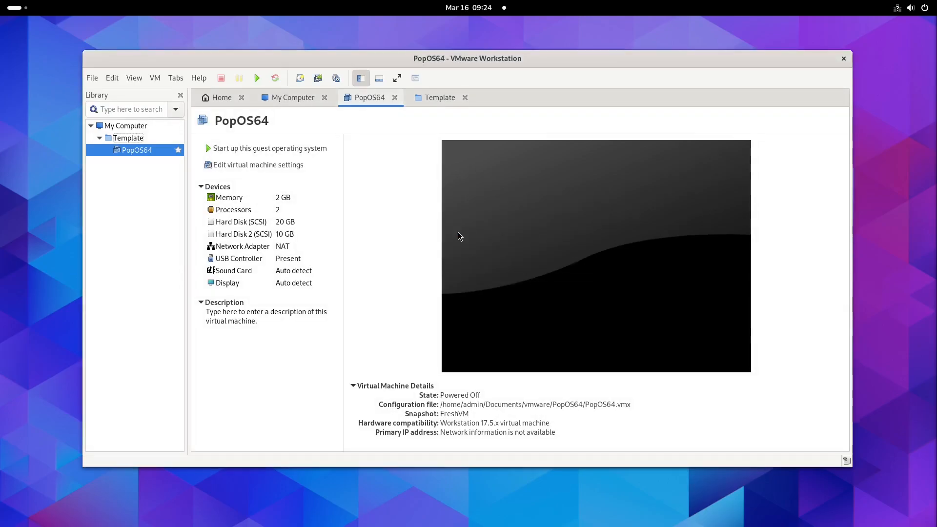
# Start cloning PopOS64 from the existing FreshVM snapshot and choose to create a full clone
pyautogui.rightClick(151, 148)
pyautogui.moveTo(217, 317)
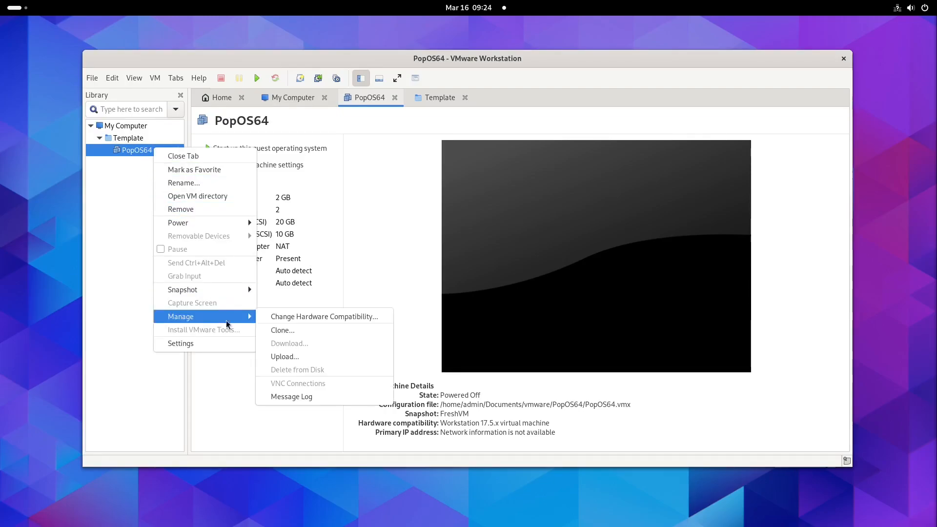
pyautogui.click(296, 334)
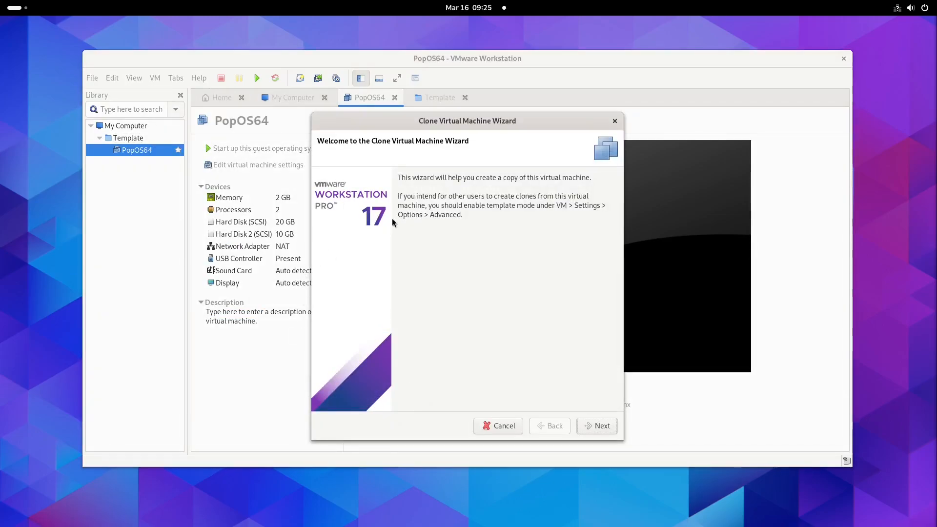
pyautogui.click(603, 426)
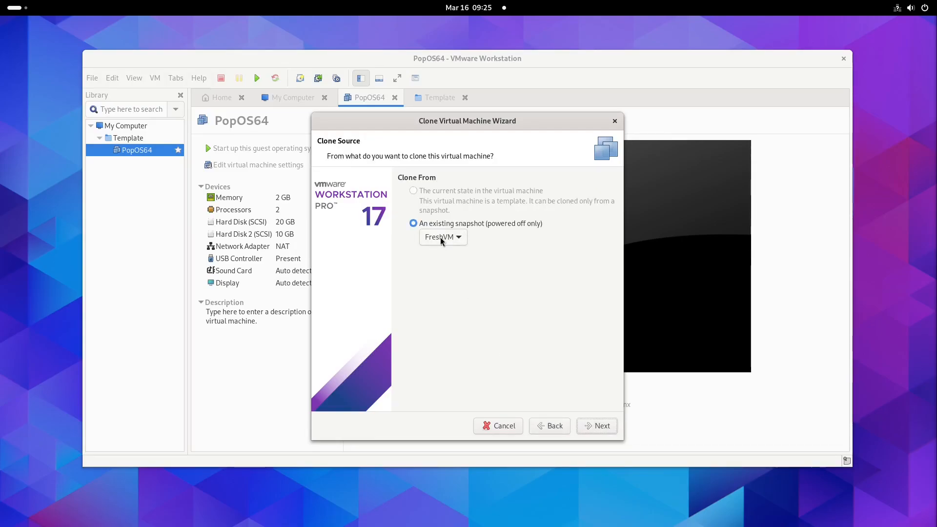
pyautogui.click(608, 429)
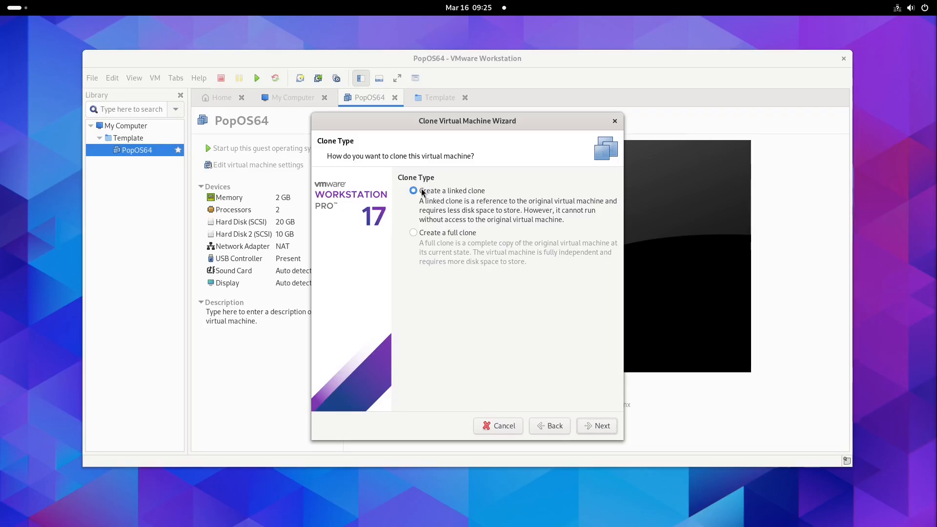
pyautogui.click(412, 234)
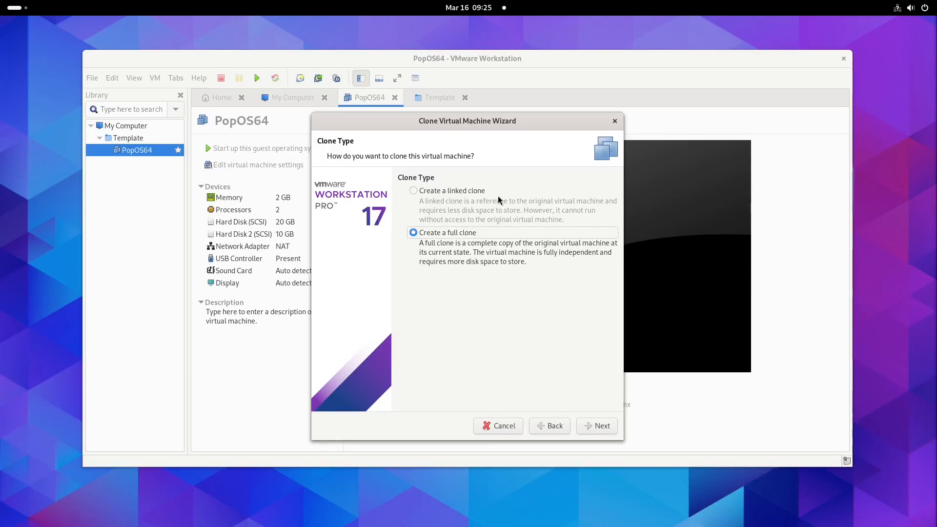
pyautogui.click(452, 197)
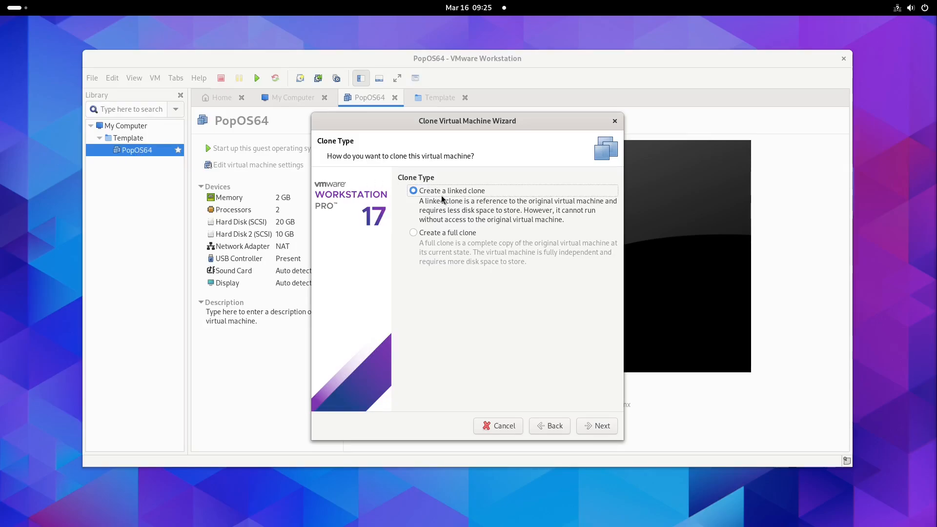
pyautogui.click(422, 236)
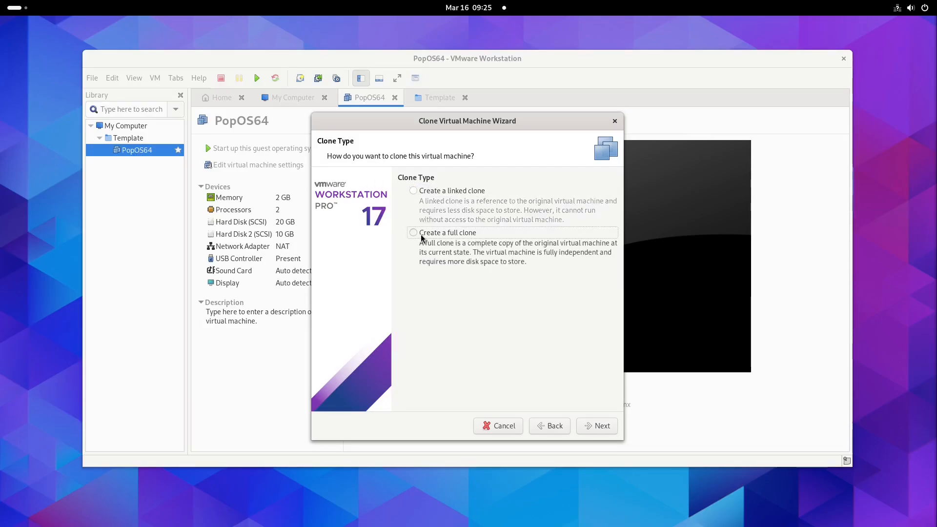
pyautogui.click(593, 429)
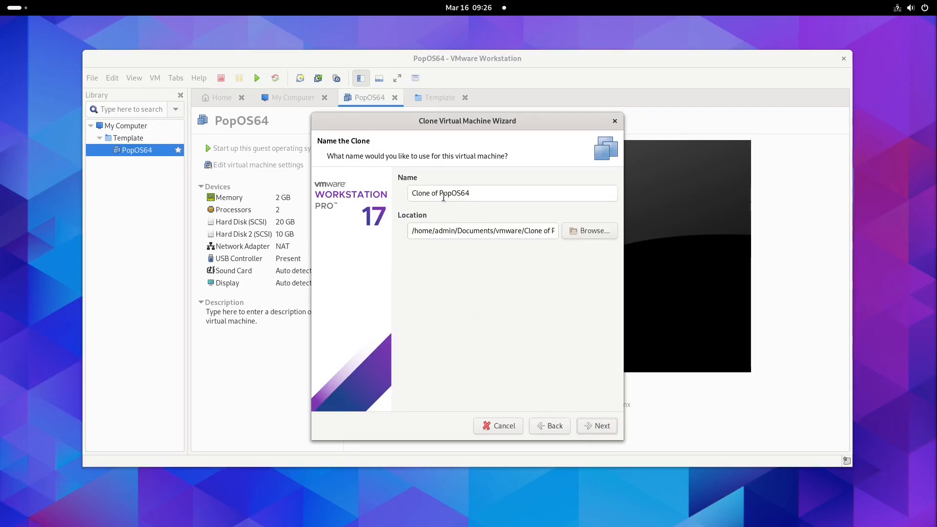
# Name the clone PopOS64_Test, create it in the matching vmware folder, and close the finished wizard
pyautogui.moveTo(439, 193); pyautogui.dragTo(401, 188)
pyautogui.press('BackSpace')
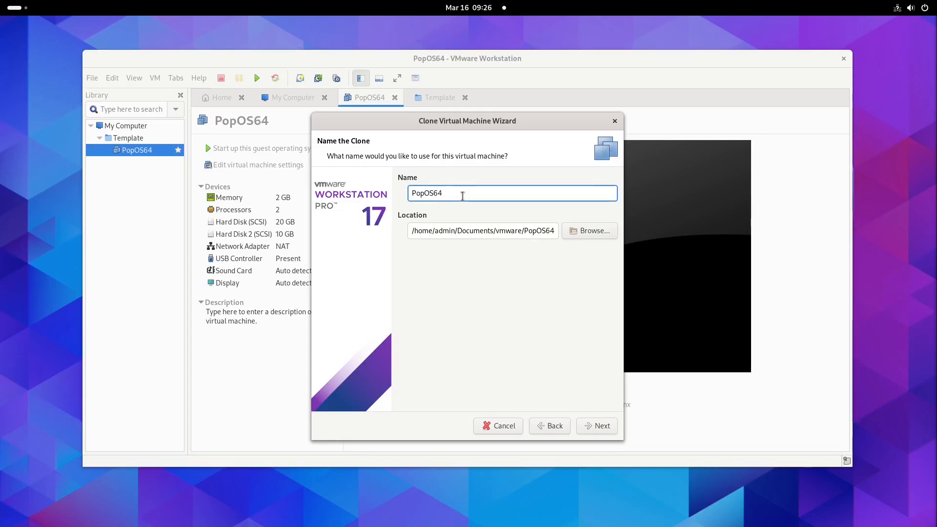
pyautogui.write('_Test')
pyautogui.click(593, 428)
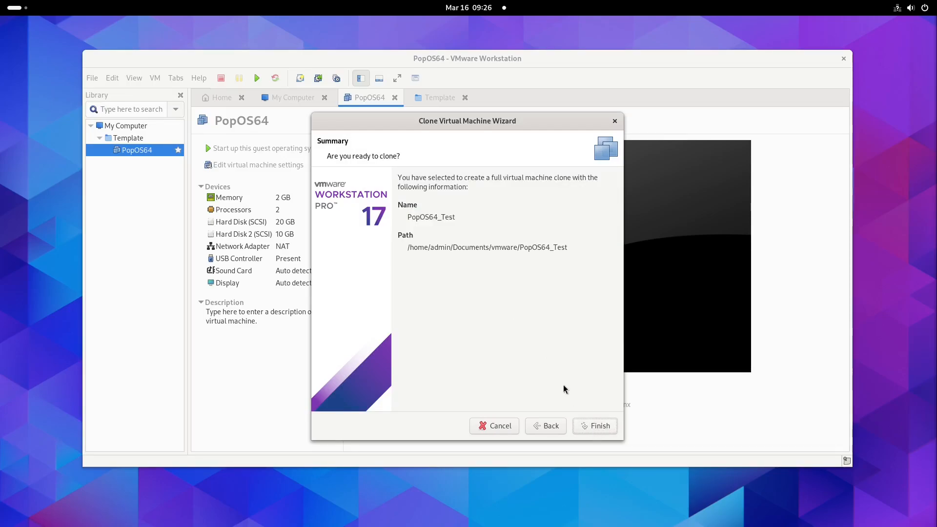
pyautogui.click(597, 428)
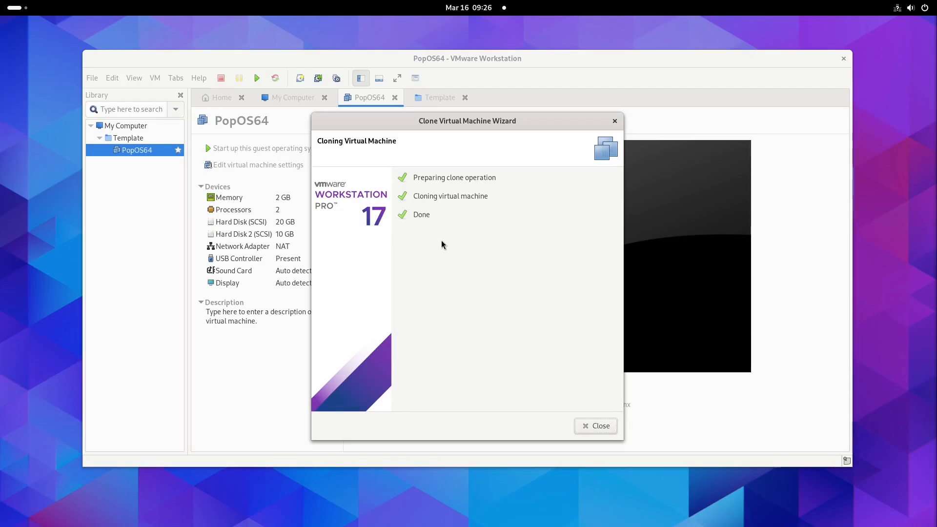
pyautogui.click(595, 427)
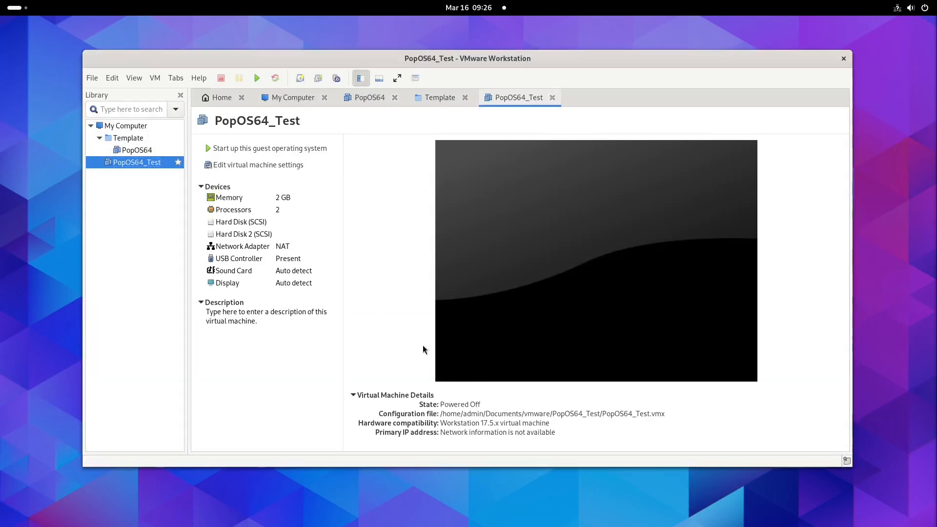
pyautogui.click(113, 187)
pyautogui.click(114, 163)
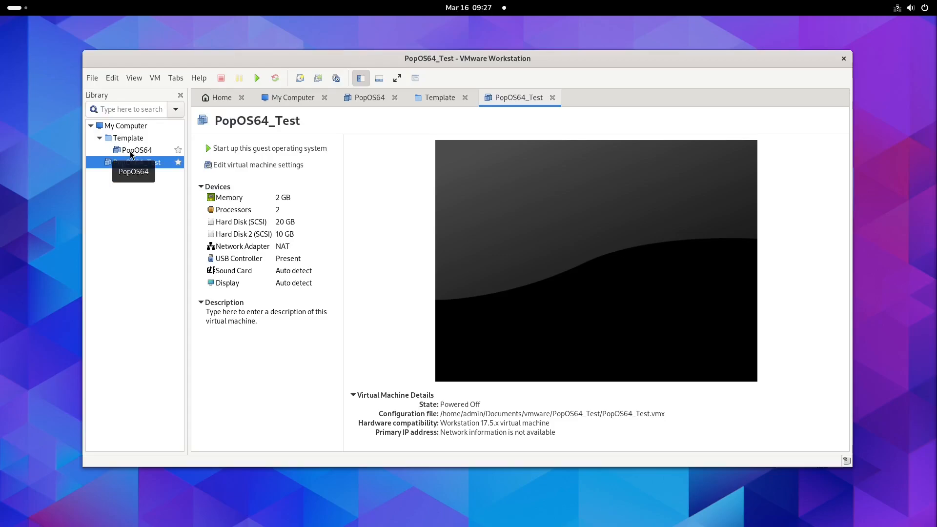
pyautogui.click(125, 206)
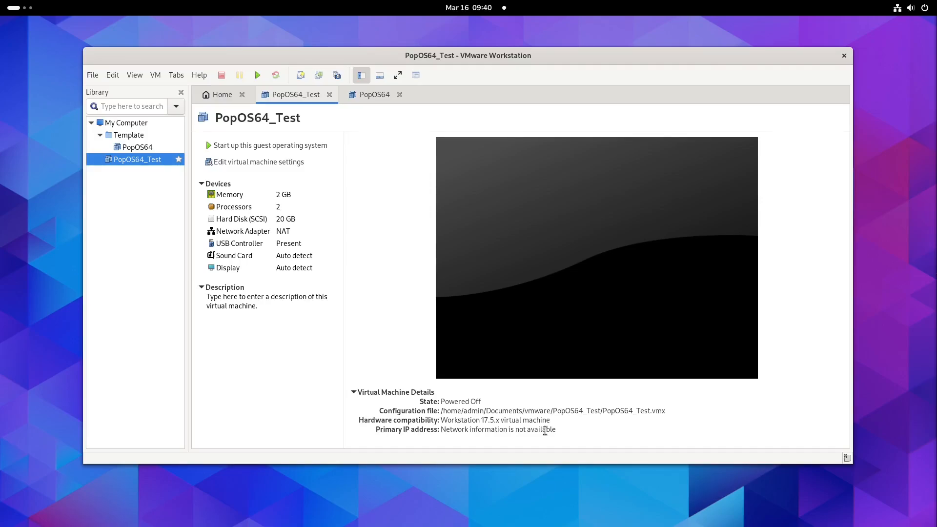
# Export the PopOS64_Test virtual machine to OVF as PopOS64_Test.ovf in the Documents folder
pyautogui.click(93, 76)
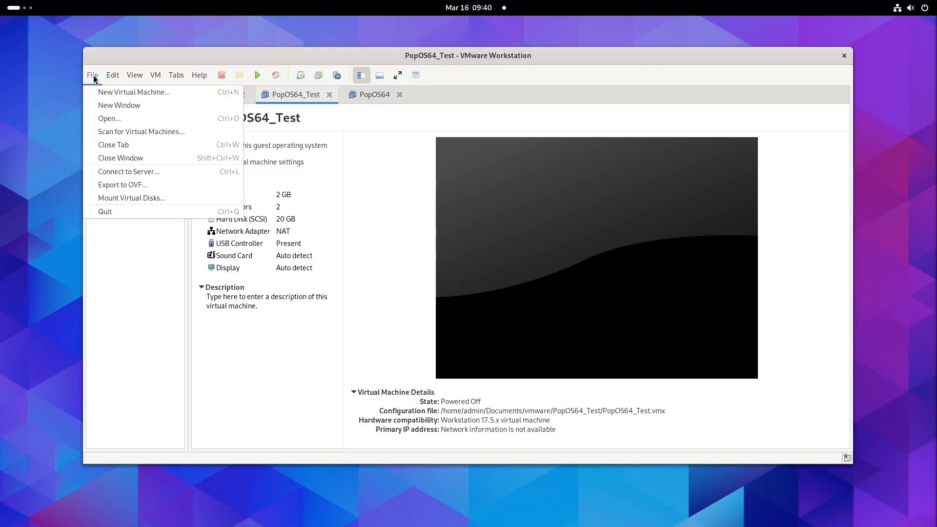
pyautogui.click(117, 185)
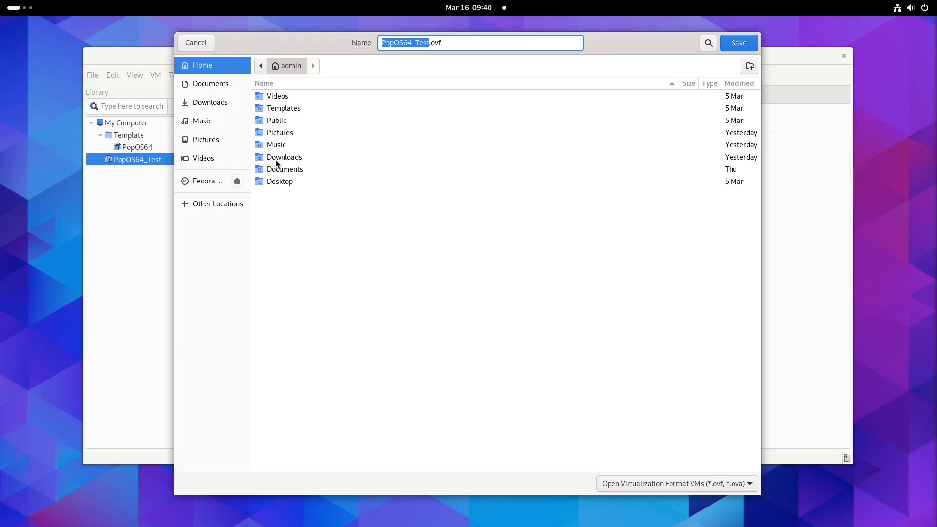
pyautogui.doubleClick(276, 168)
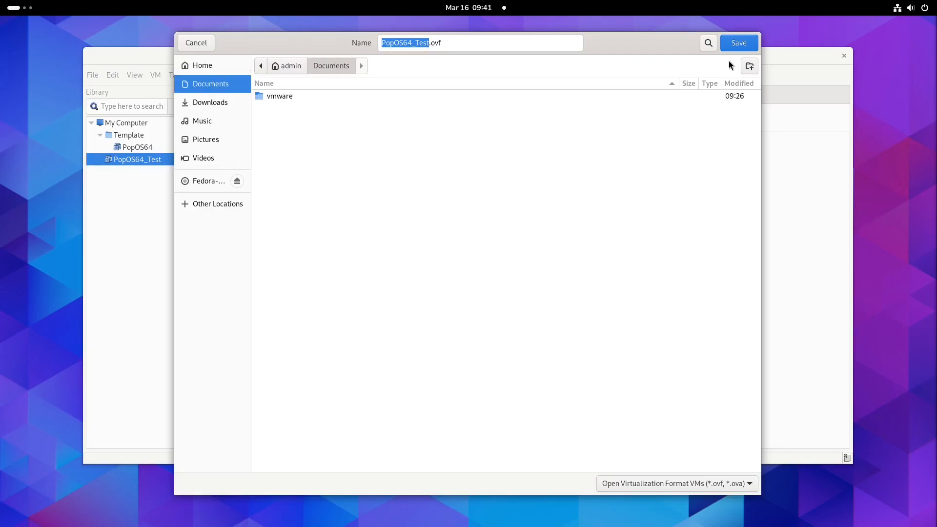
pyautogui.click(738, 43)
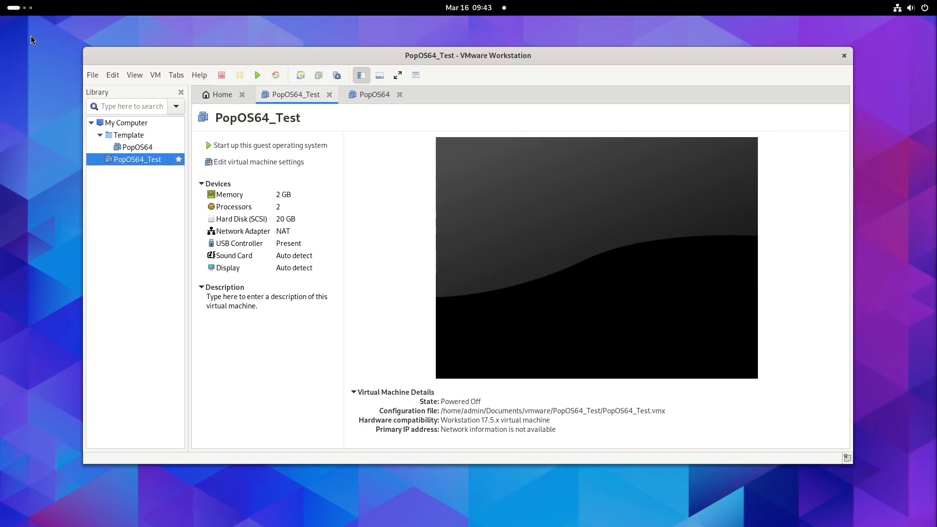
# Switch to the Files window on the other workspace and examine the exported PopOS64_Test files in Documents
pyautogui.click(15, 9)
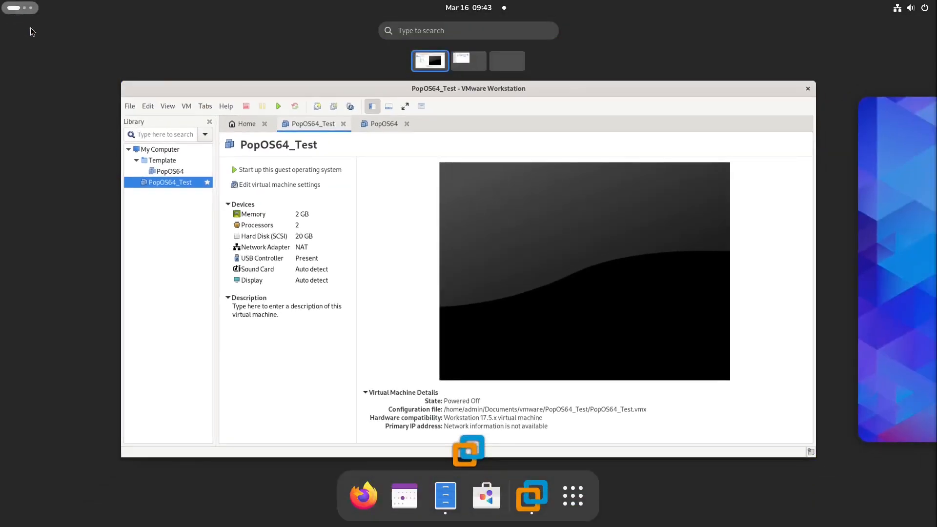
pyautogui.click(873, 235)
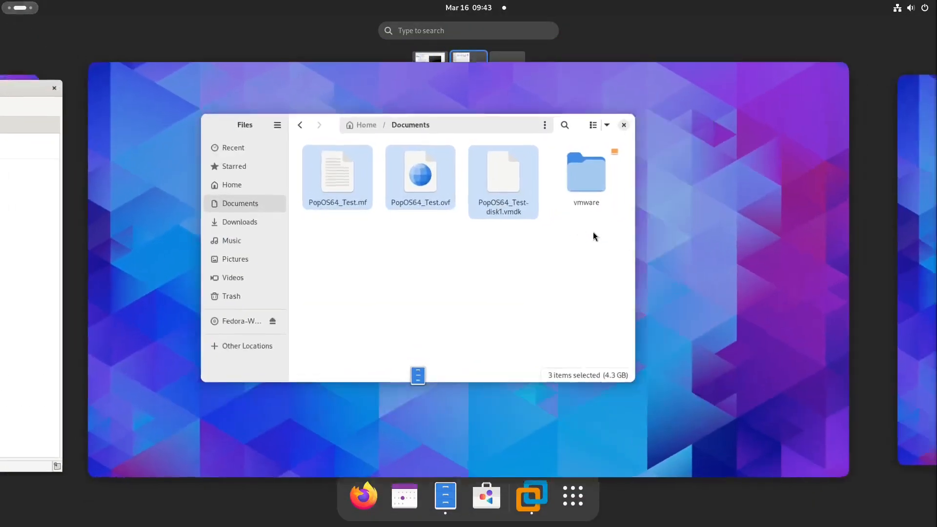
pyautogui.click(593, 233)
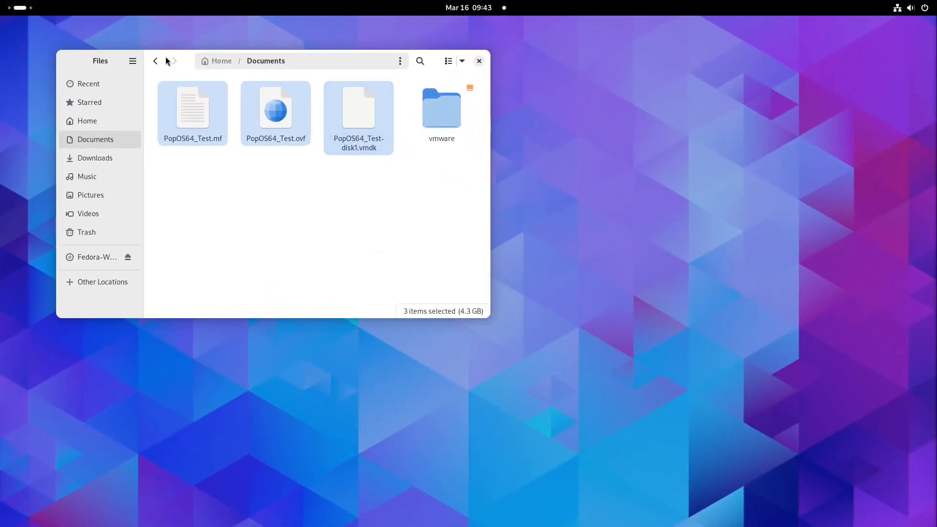
pyautogui.moveTo(439, 61); pyautogui.dragTo(542, 88)
pyautogui.click(429, 247)
pyautogui.moveTo(480, 225); pyautogui.dragTo(267, 148)
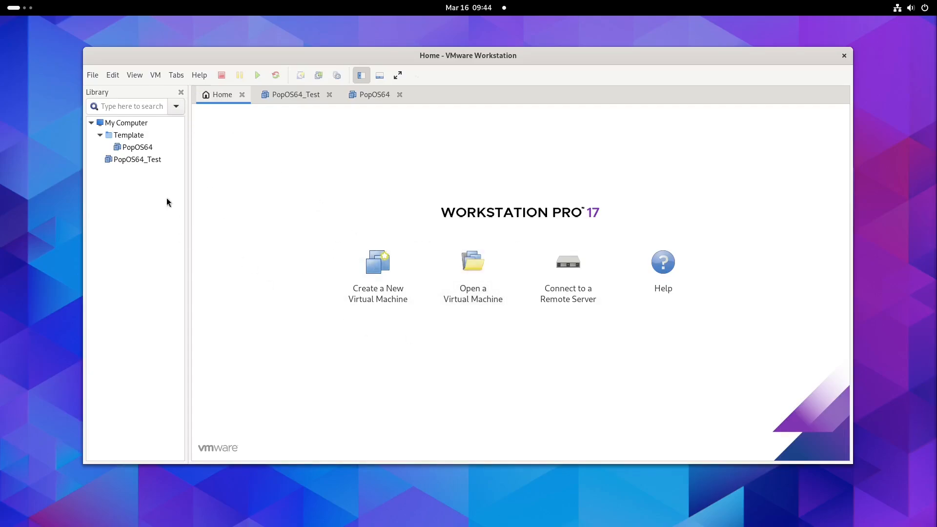
# Import PopOS64_Test.ovf from the Documents folder as a new virtual machine named PopOS64_Test (2), keeping the proposed storage location
pyautogui.click(92, 77)
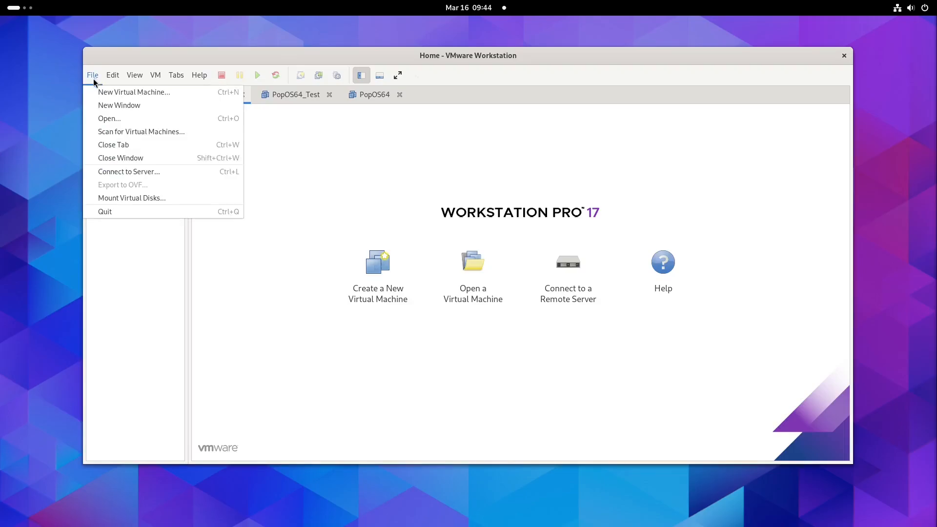
pyautogui.click(103, 120)
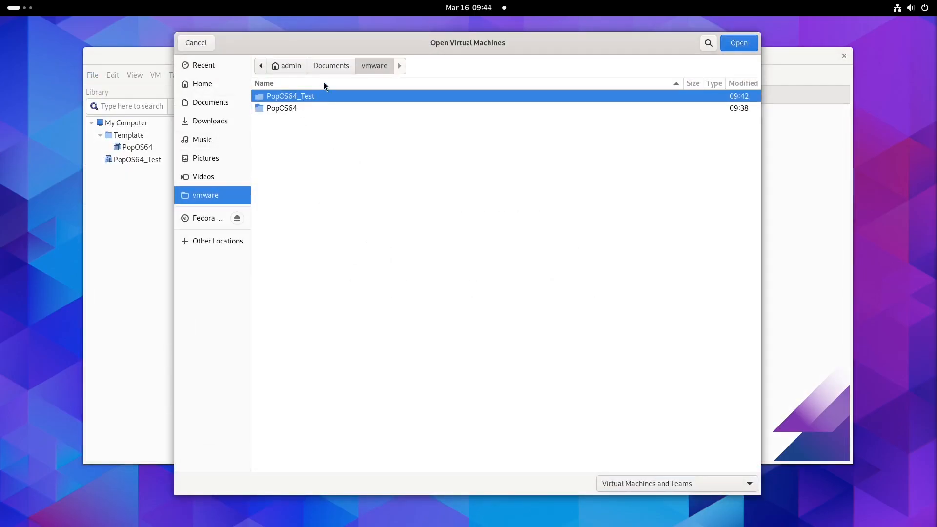
pyautogui.click(328, 68)
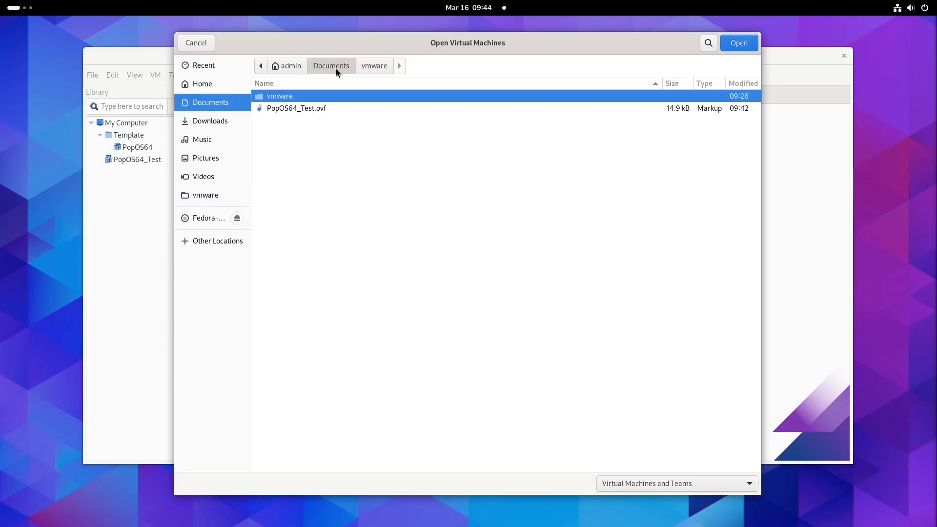
pyautogui.click(294, 109)
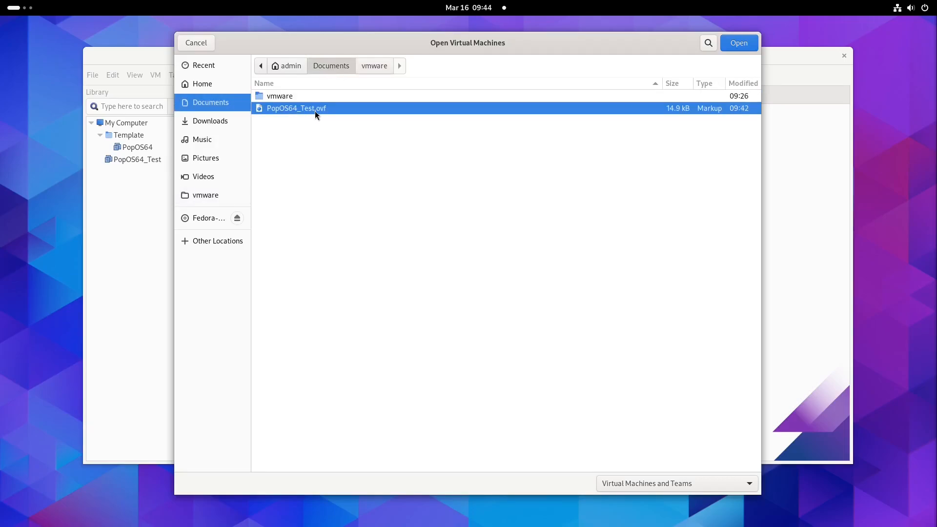
pyautogui.click(754, 43)
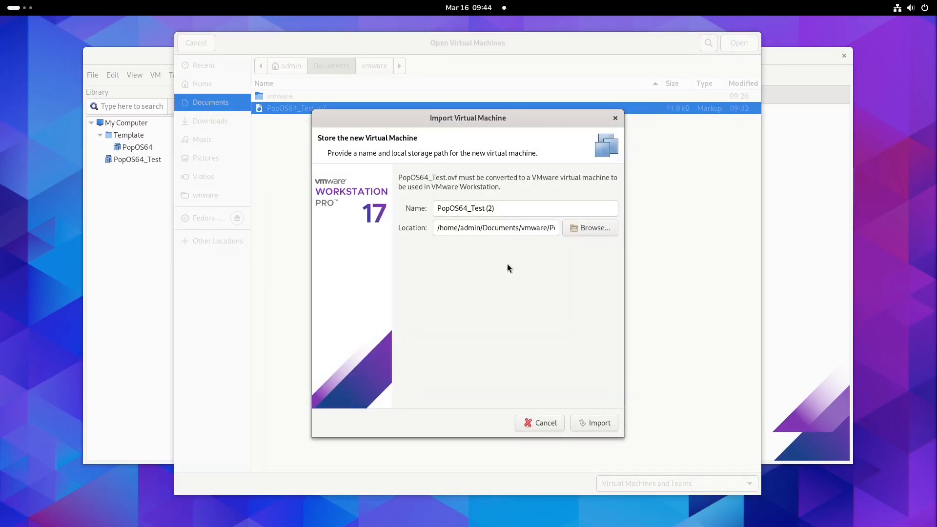
pyautogui.click(603, 424)
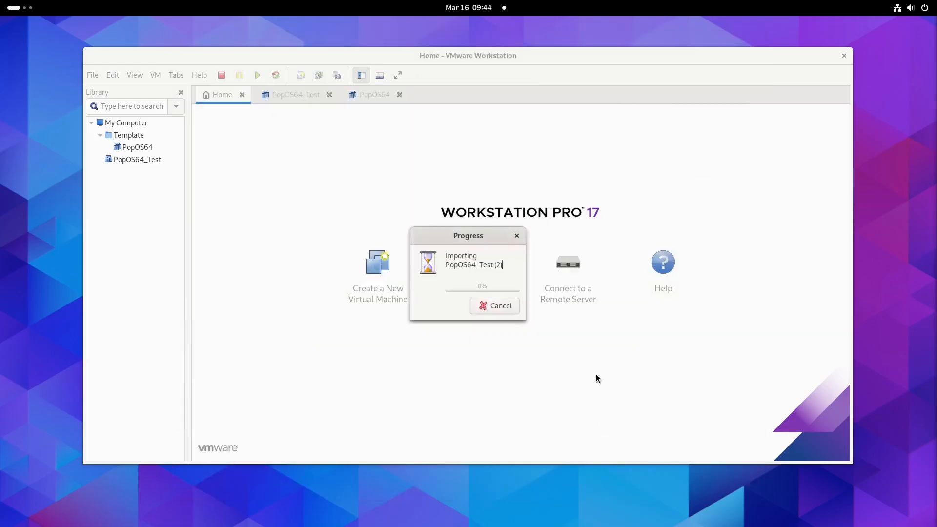
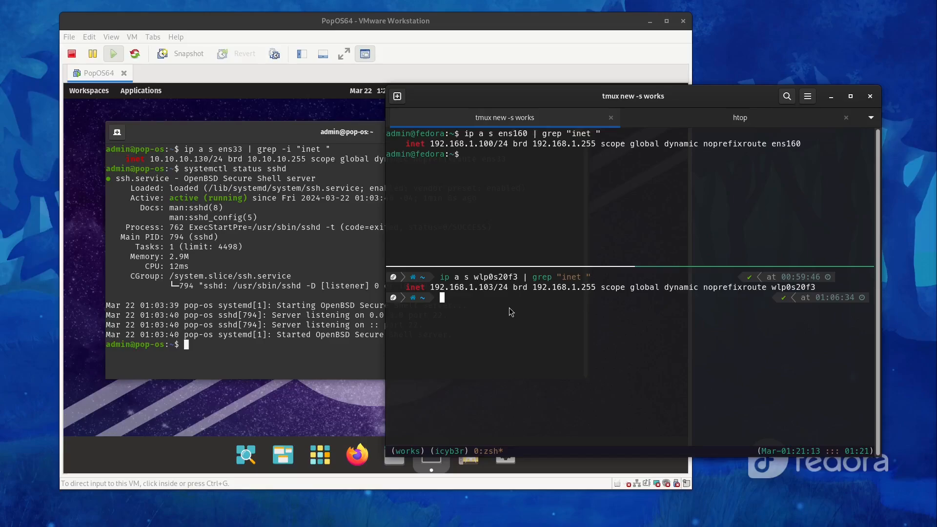
pyautogui.write('ssh admin@10.10.10.130')
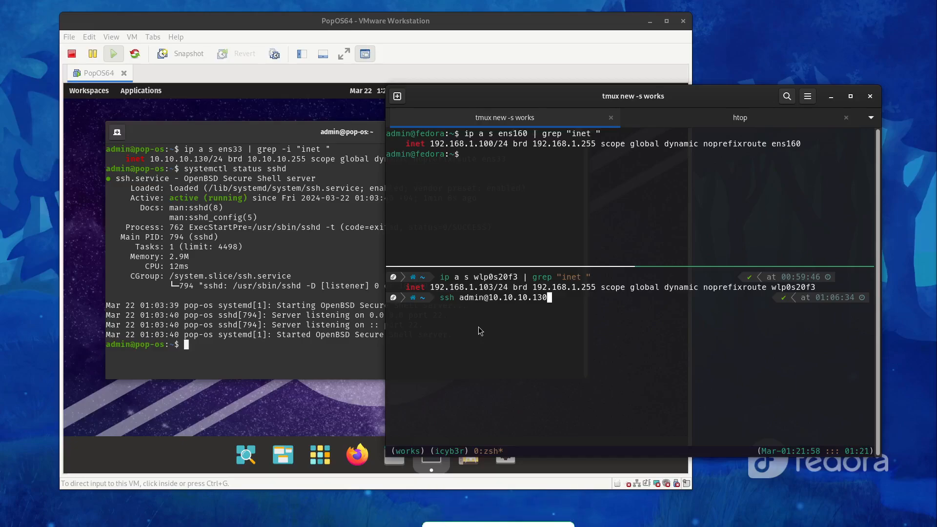
pyautogui.press('Return')
pyautogui.write('yes')
pyautogui.press('Return')
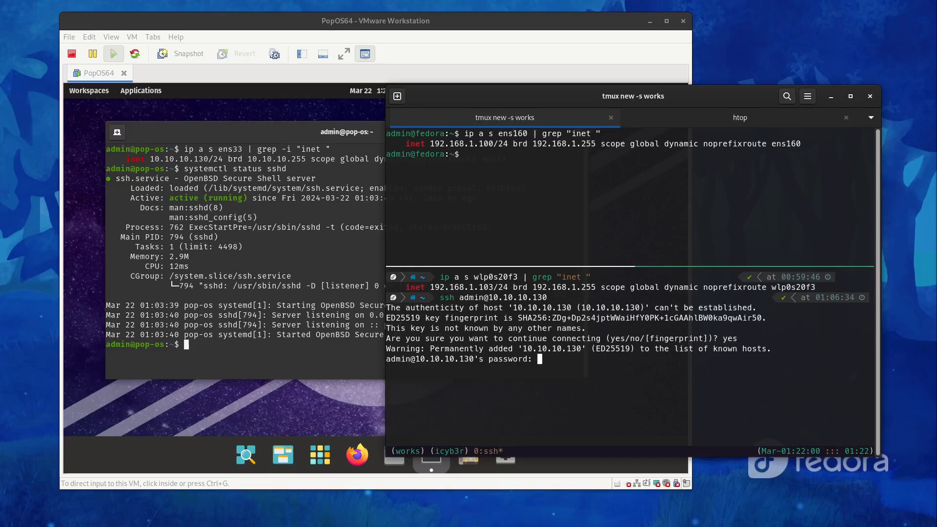
pyautogui.press('Return')
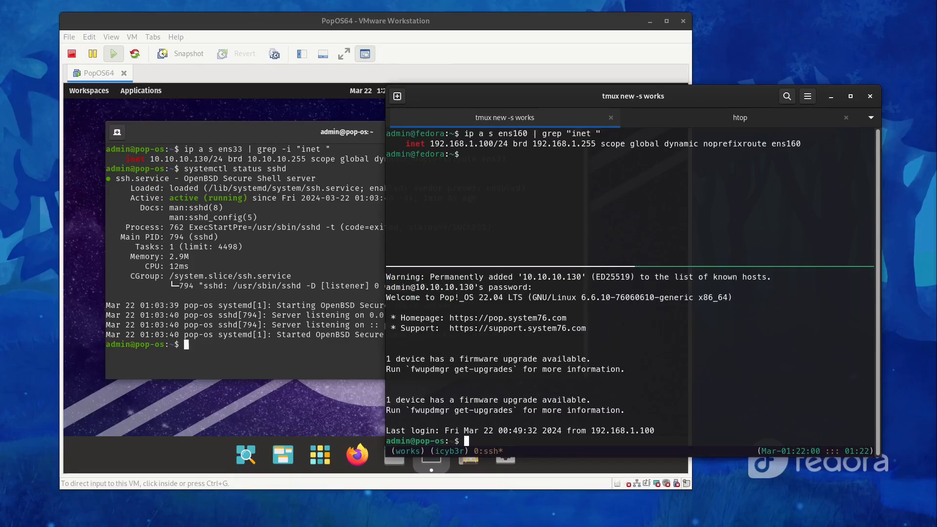
pyautogui.write('clear')
pyautogui.press('Return')
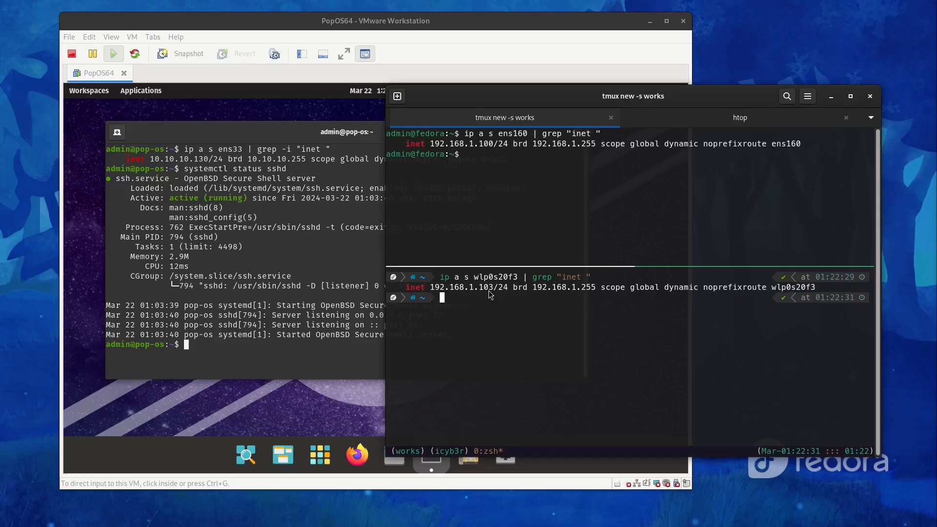
pyautogui.click(526, 229)
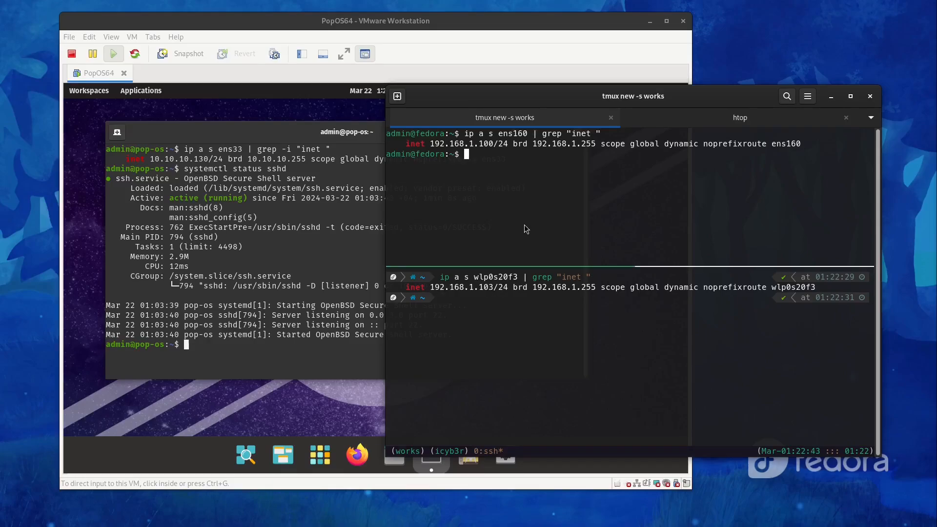
pyautogui.hotkey('ctrl', 'shift', 'v')
pyautogui.press('Return')
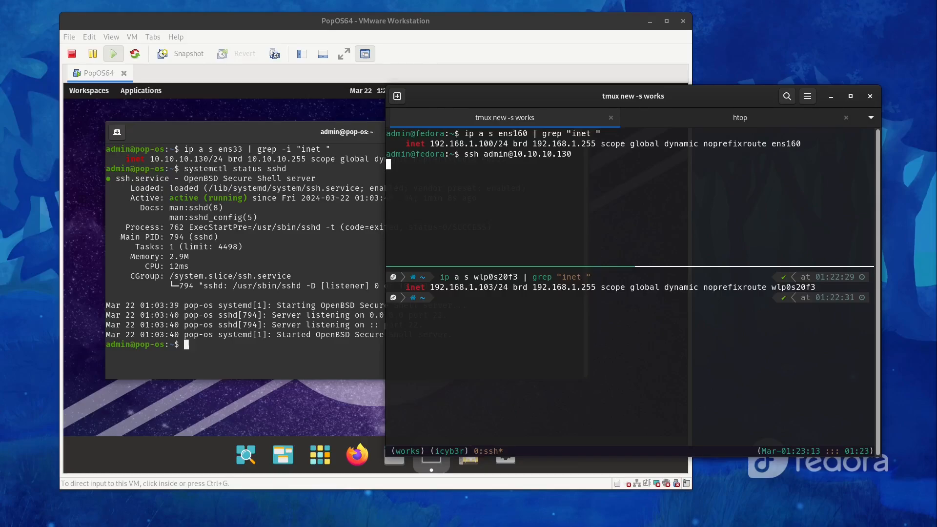
pyautogui.hotkey('ctrl', 'c')
pyautogui.write('ssh admin@192.168.1.103')
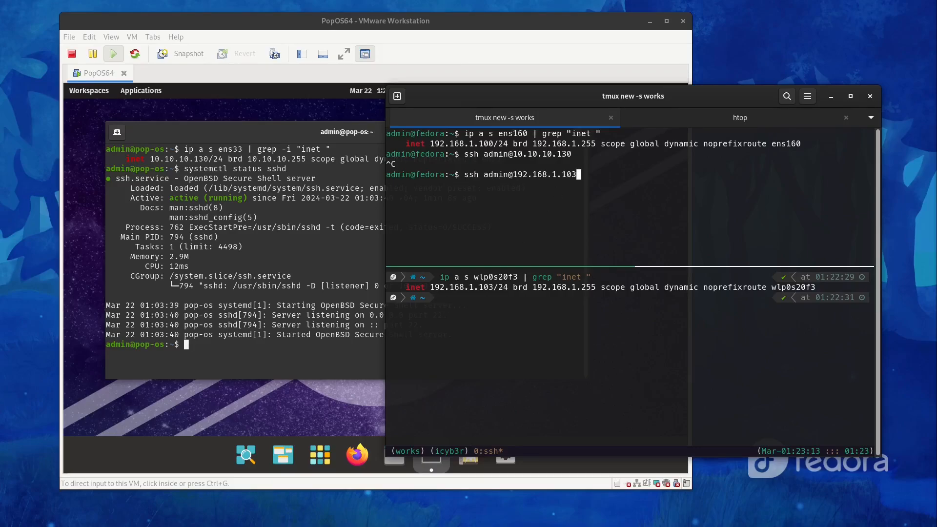
pyautogui.press('Return')
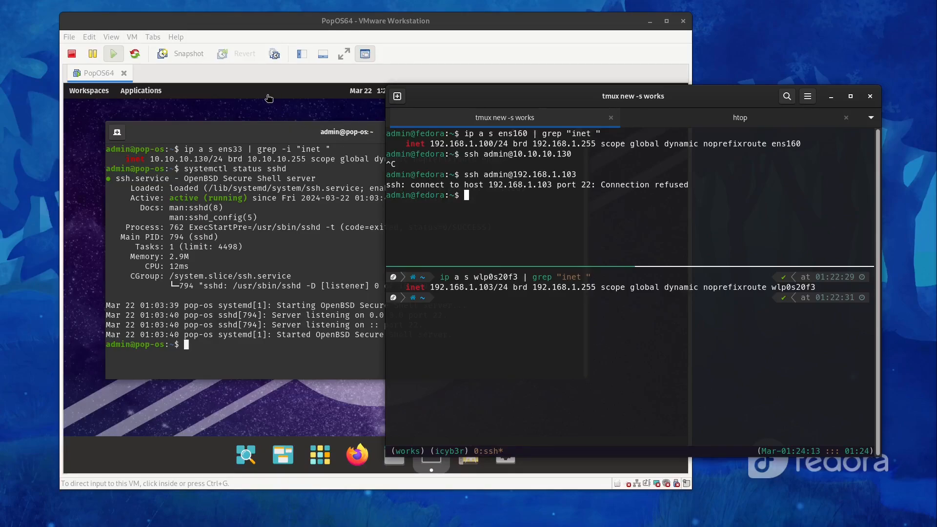
# Switch to VMware Workstation, open the Virtual Network Editor with the administrator password, and select the vmnet8 NAT network
pyautogui.click(325, 24)
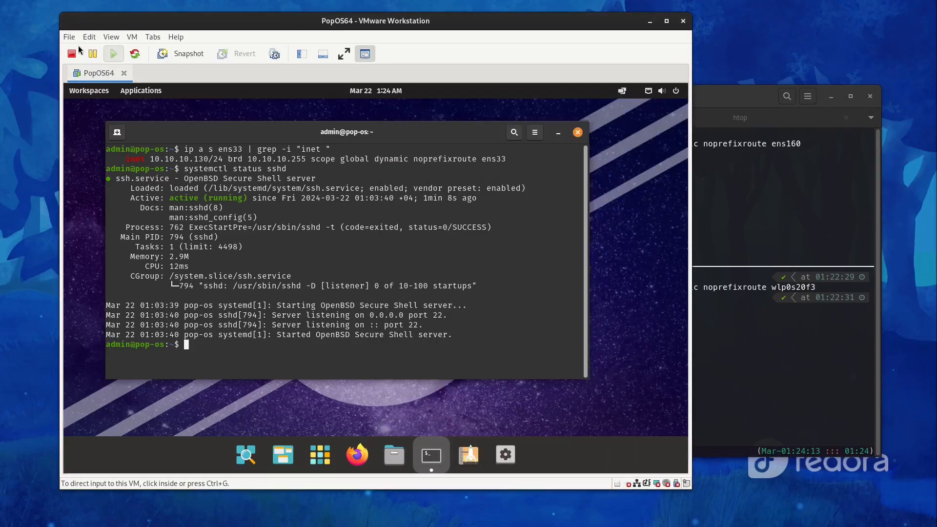
pyautogui.click(93, 36)
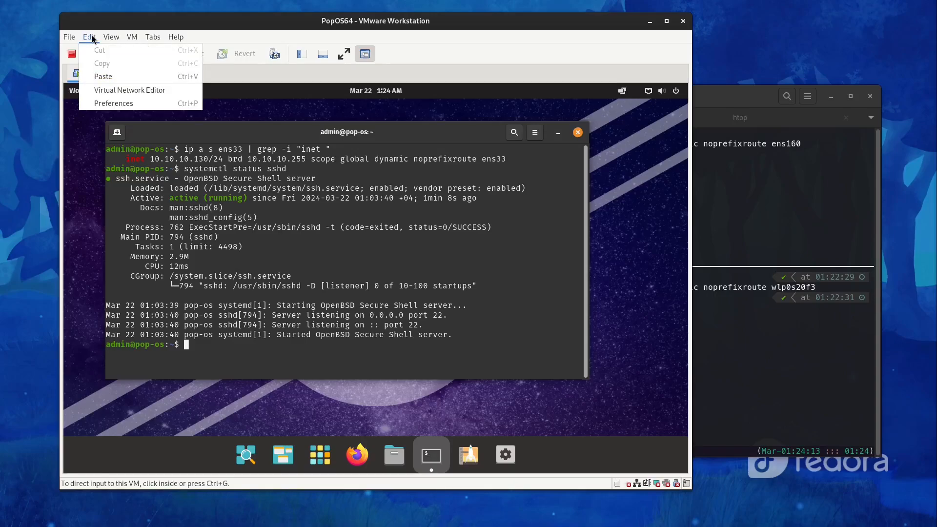
pyautogui.click(102, 92)
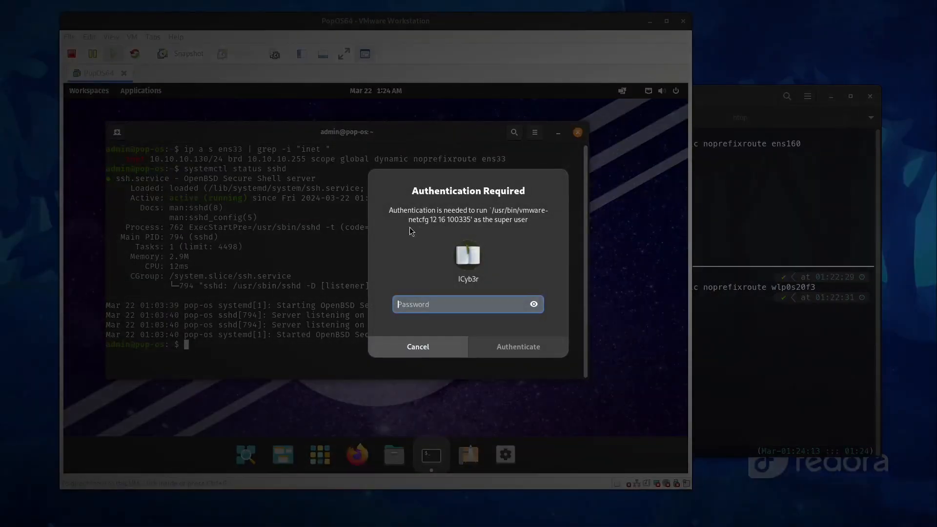
pyautogui.write('••••••••••')
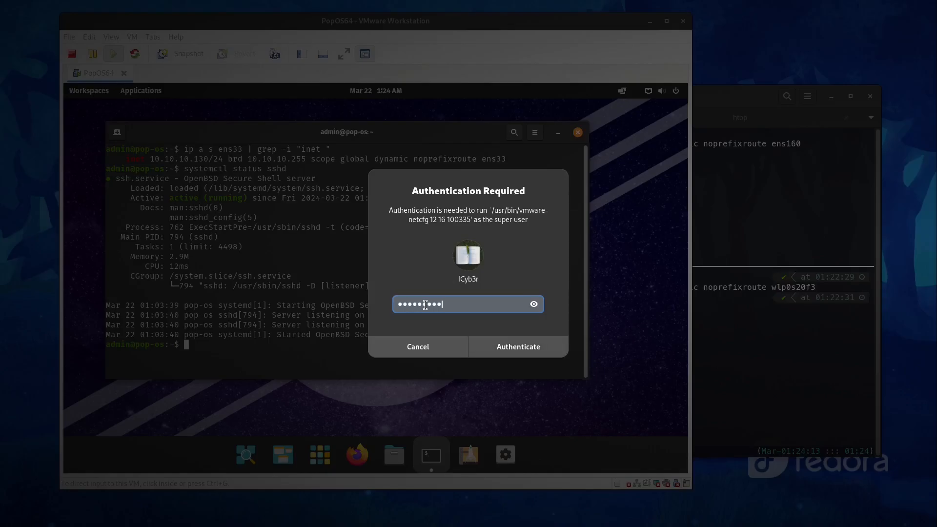
pyautogui.press('Return')
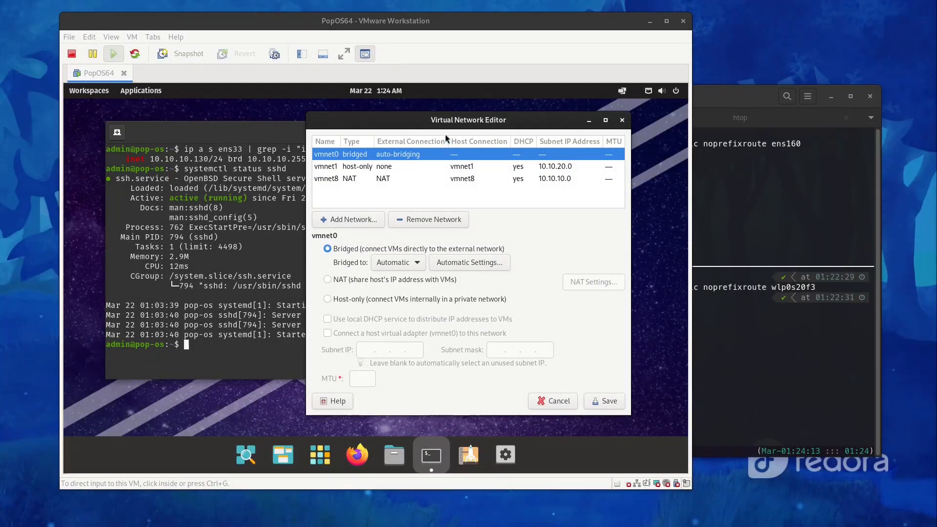
pyautogui.moveTo(452, 118); pyautogui.dragTo(378, 106)
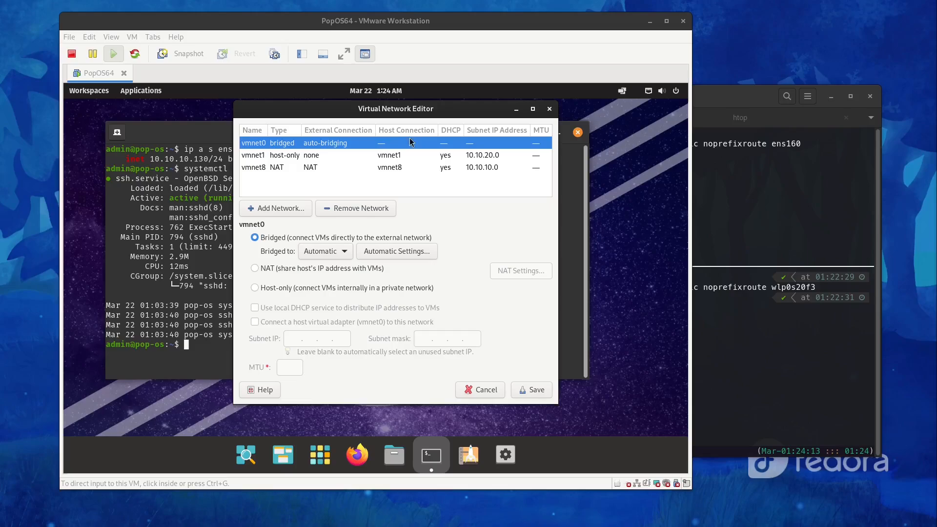
pyautogui.click(370, 166)
pyautogui.moveTo(408, 110); pyautogui.dragTo(355, 84)
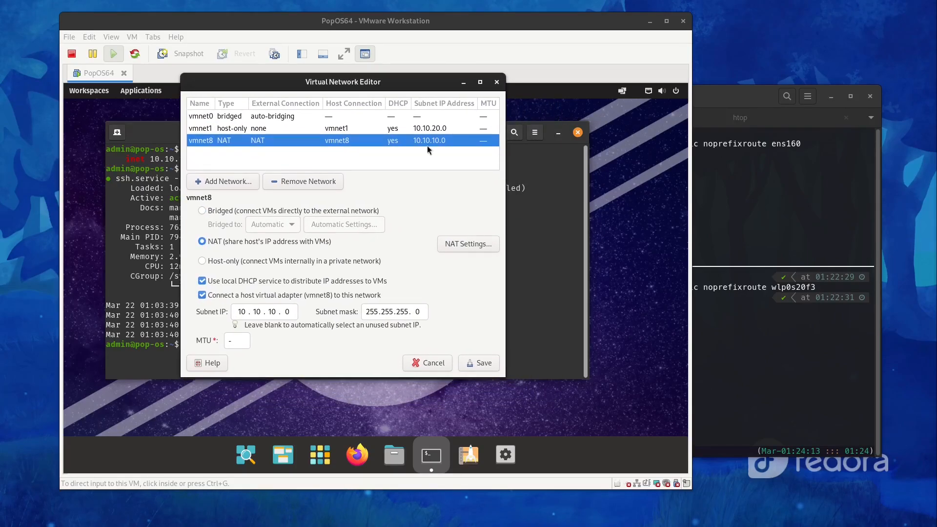
# Switch to the host shell in the terminal and check for port 22 listeners with netstat -anlt | grep :22 | grep -i list
pyautogui.click(744, 228)
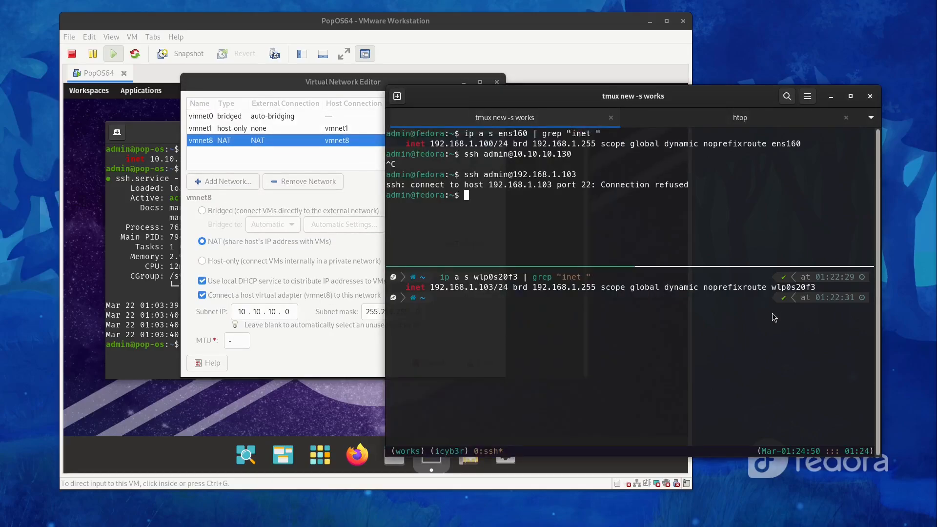
pyautogui.click(772, 312)
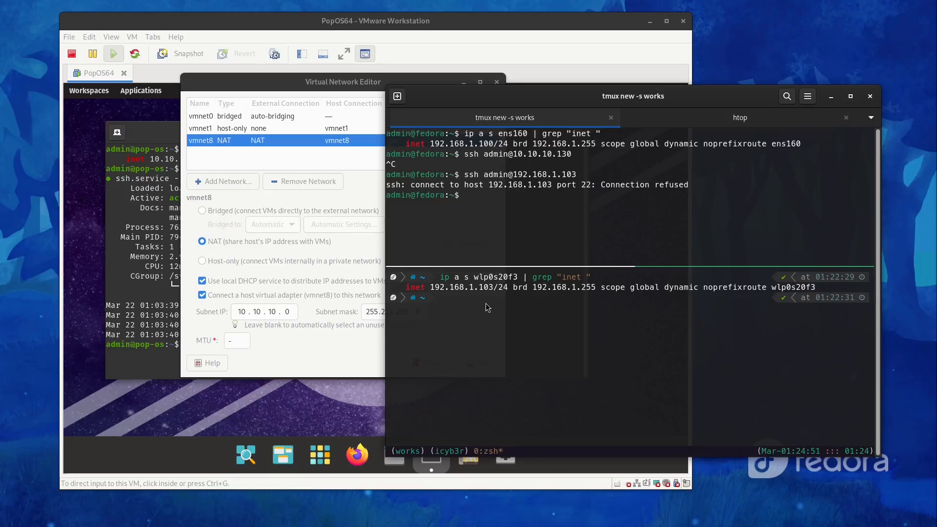
pyautogui.write('netstat -anlt | grep :22 | grep -i list')
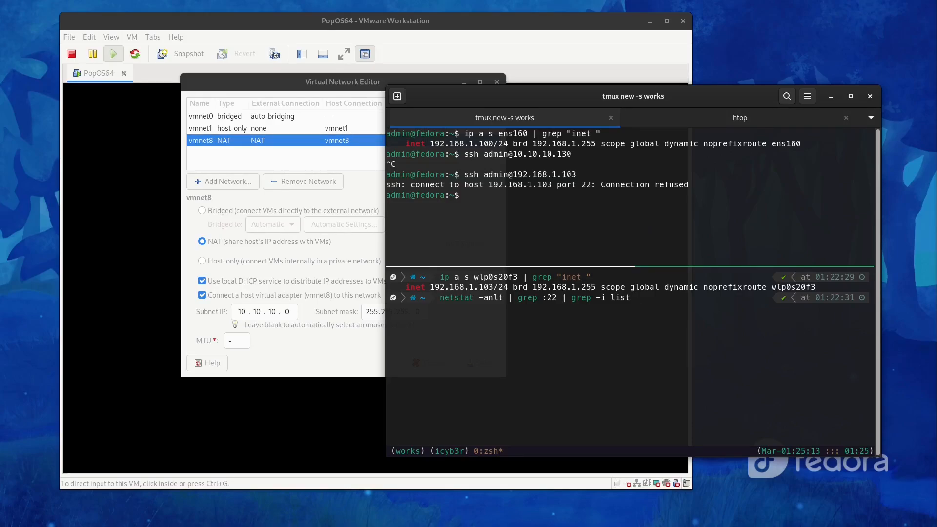
pyautogui.press('Return')
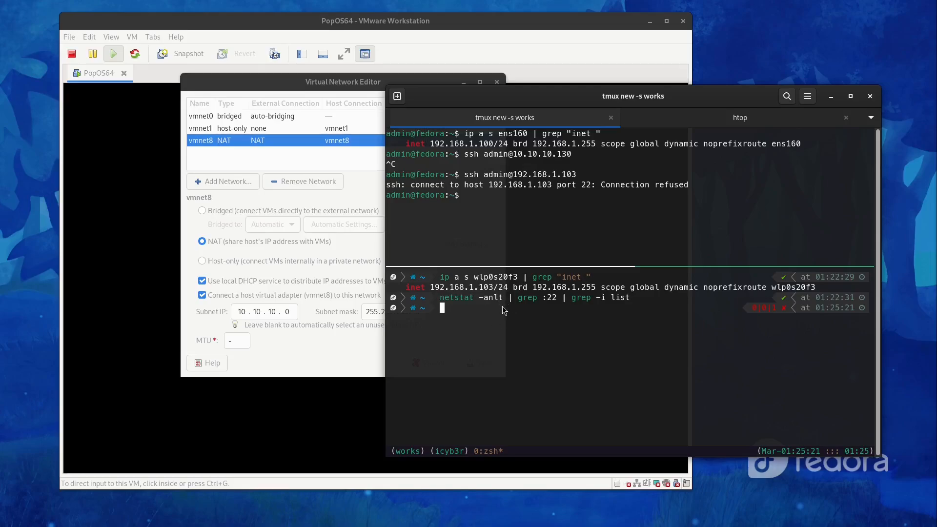
# Start a TCP port forwarding entry in the vmnet8 NAT settings with host port 22 and virtual machine IP address 10.10.10.130
pyautogui.click(292, 91)
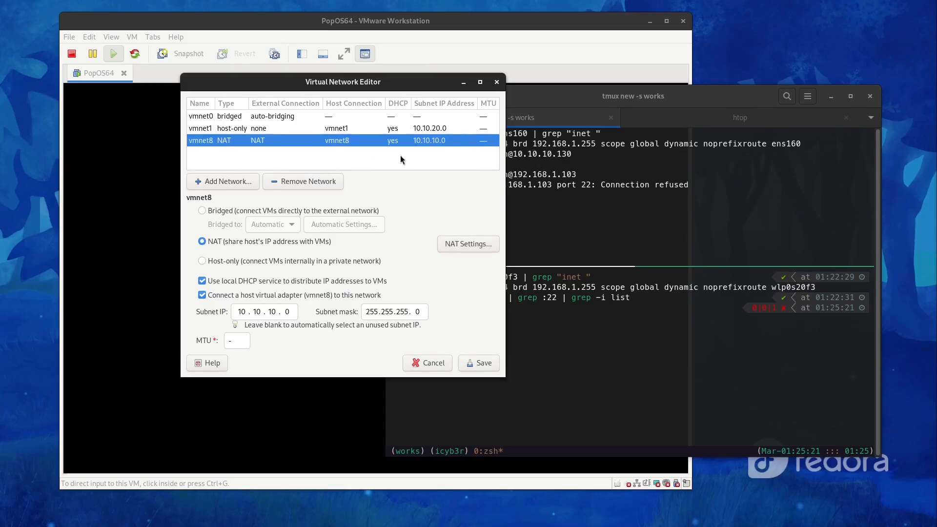
pyautogui.click(470, 243)
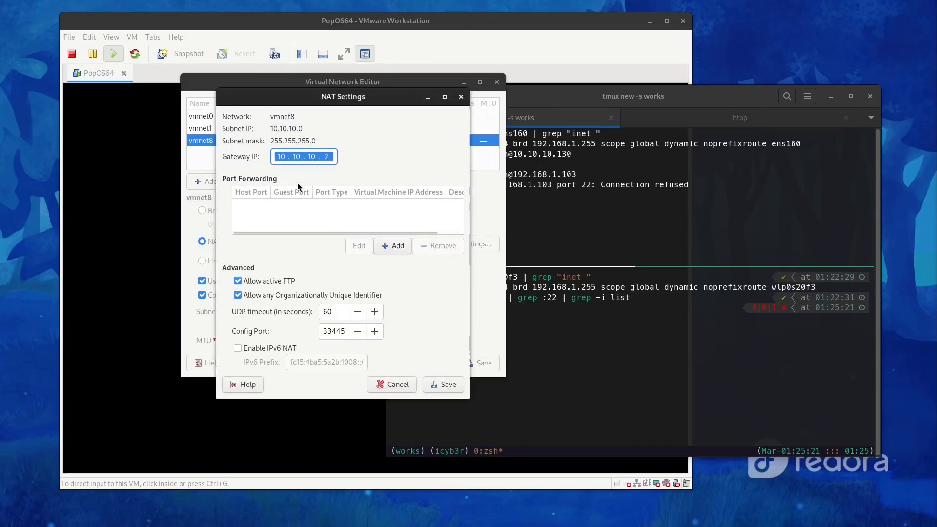
pyautogui.click(360, 218)
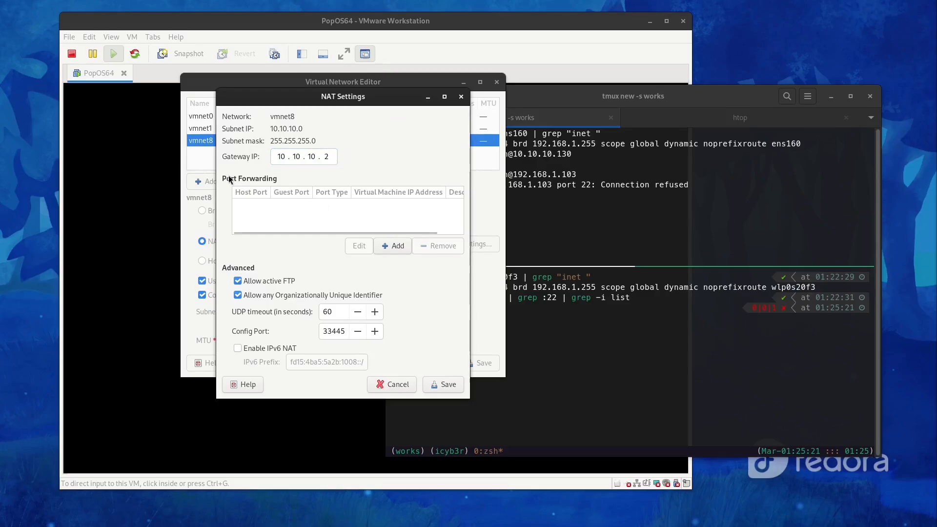
pyautogui.click(398, 246)
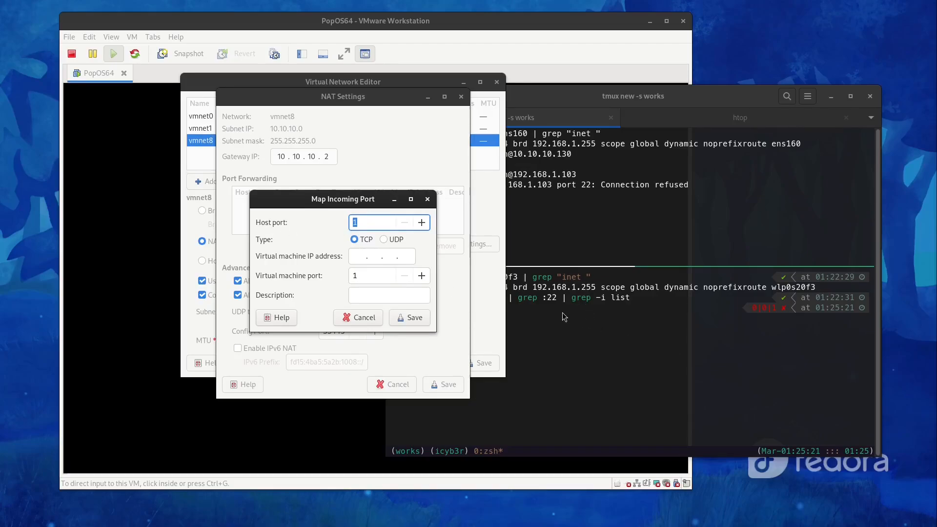
pyautogui.write('2222')
pyautogui.doubleClick(379, 228)
pyautogui.write('22')
pyautogui.click(359, 257)
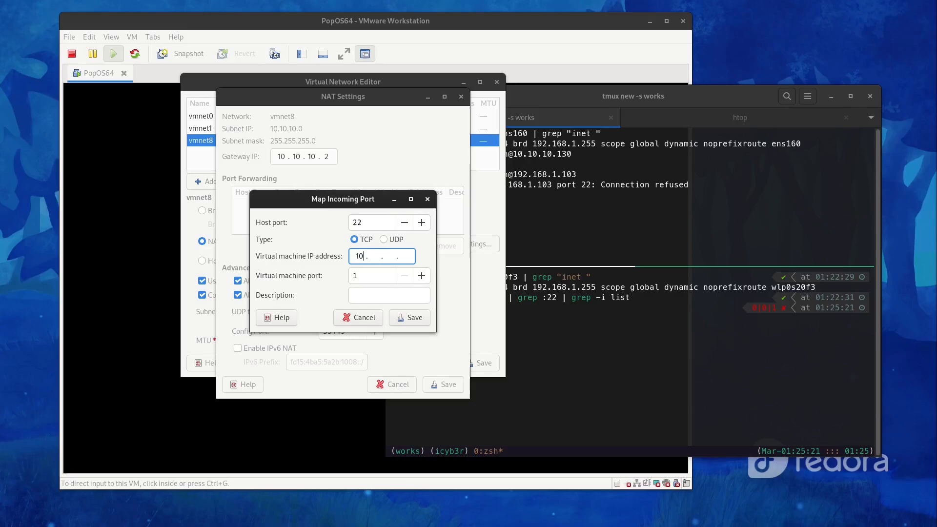
pyautogui.write('. 10 . 10 .130')
# Set the mapping's virtual machine port to 22 and description to SSH_POPOS, and save both the mapping and the NAT settings
pyautogui.click(361, 272)
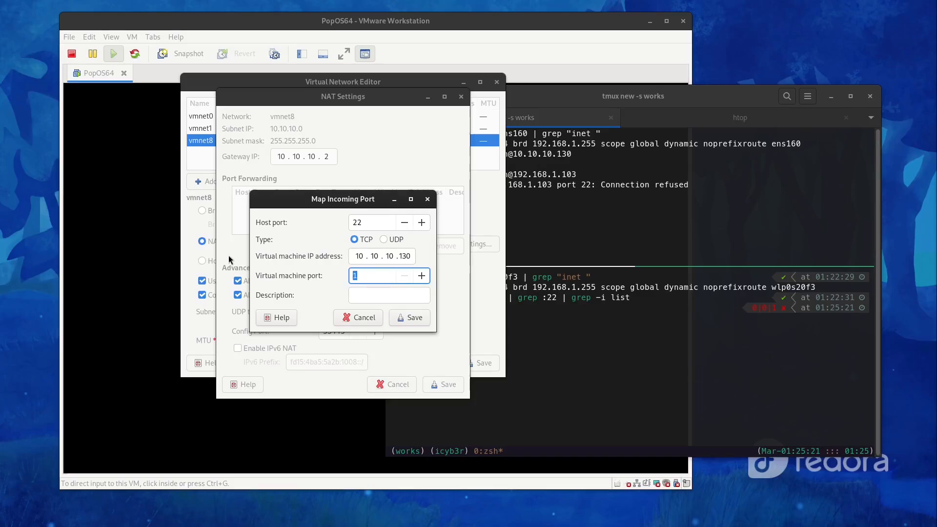
pyautogui.write('22')
pyautogui.click(382, 295)
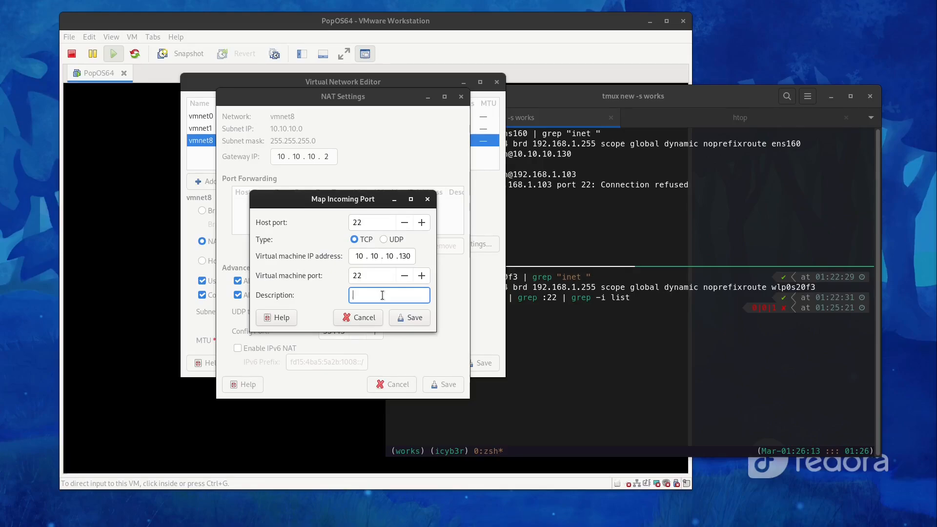
pyautogui.write('SSH_POPOS')
pyautogui.click(415, 321)
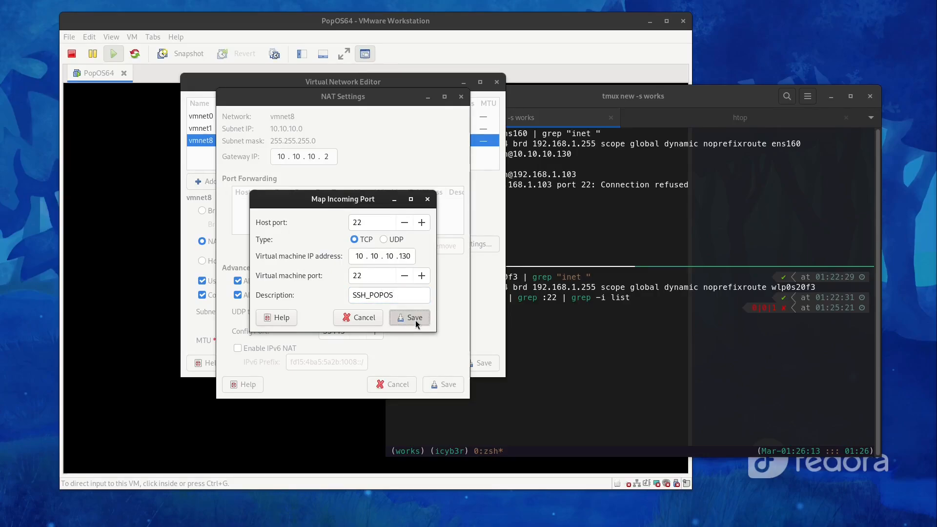
pyautogui.click(445, 384)
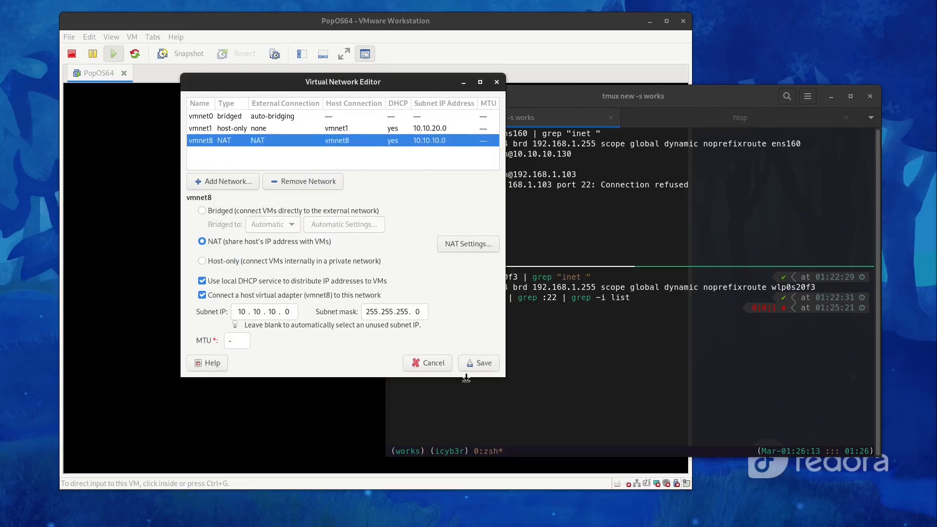
# Save the virtual network configuration and rerun netstat -anlt | grep :22 | grep -i list in the host shell
pyautogui.click(482, 364)
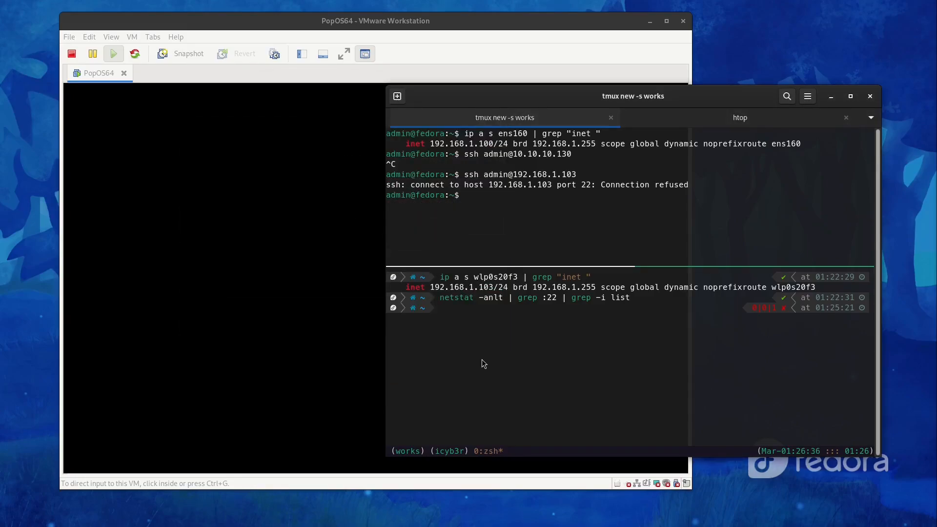
pyautogui.press('Up')
pyautogui.press('Return')
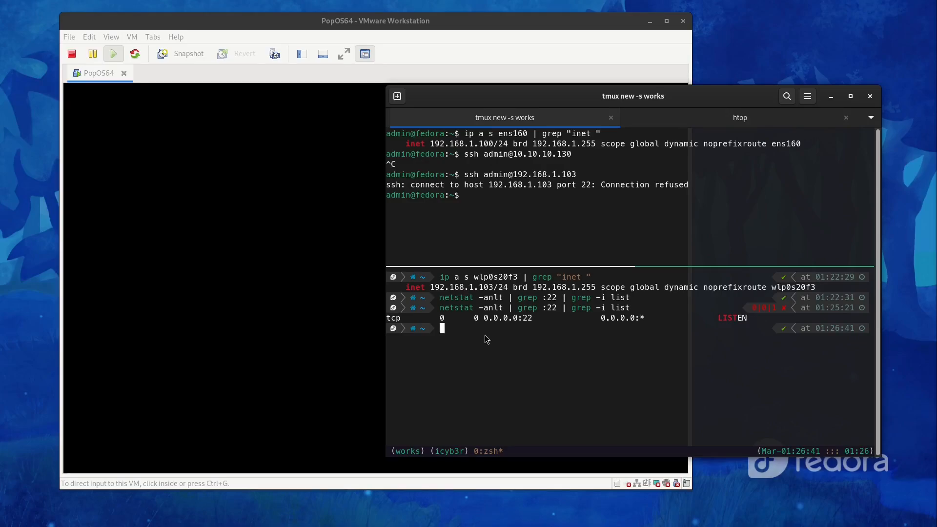
pyautogui.click(490, 210)
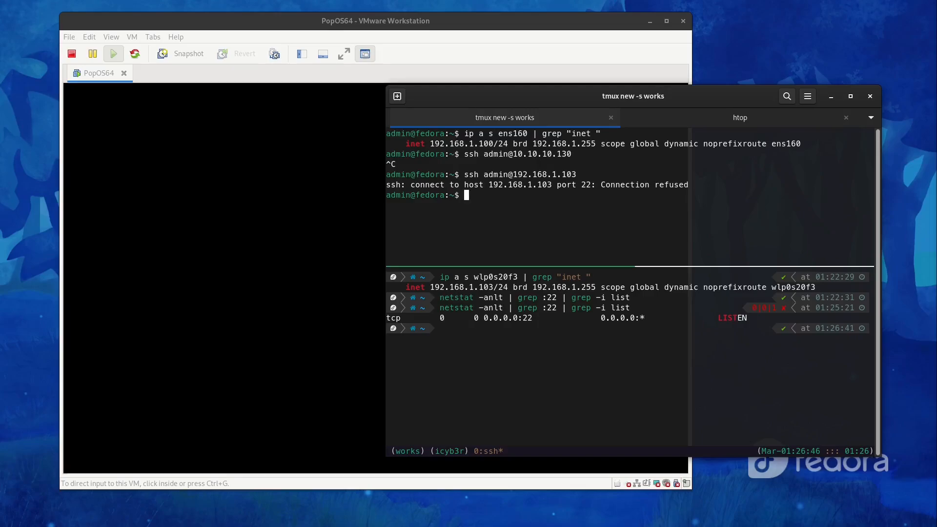
pyautogui.press('Up')
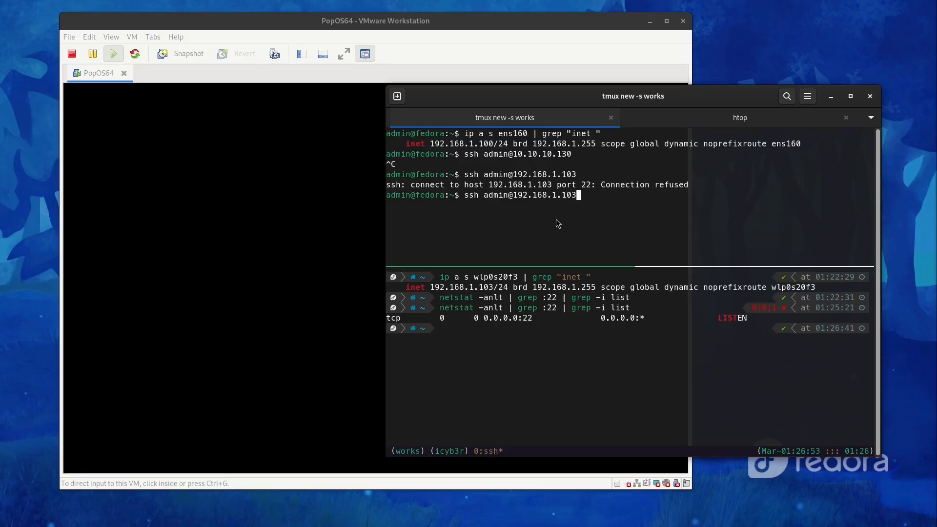
pyautogui.press('Return')
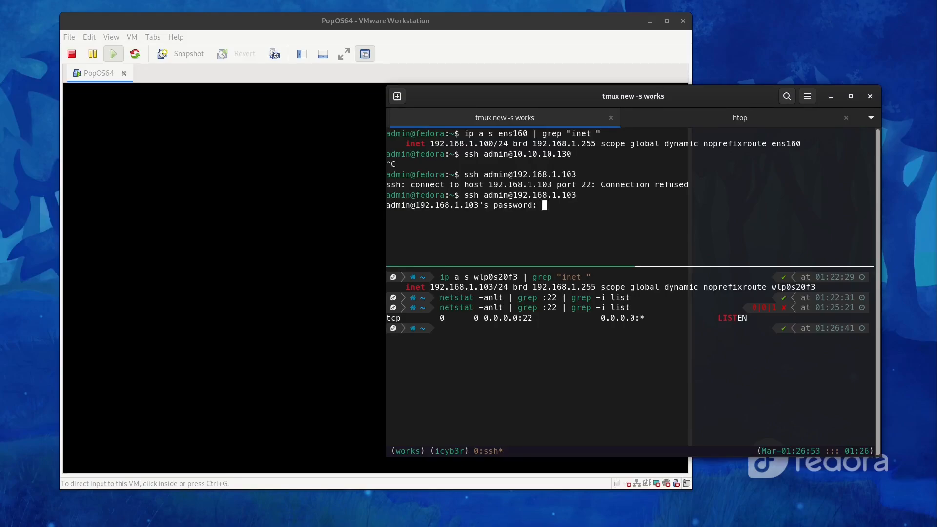
pyautogui.press('Return')
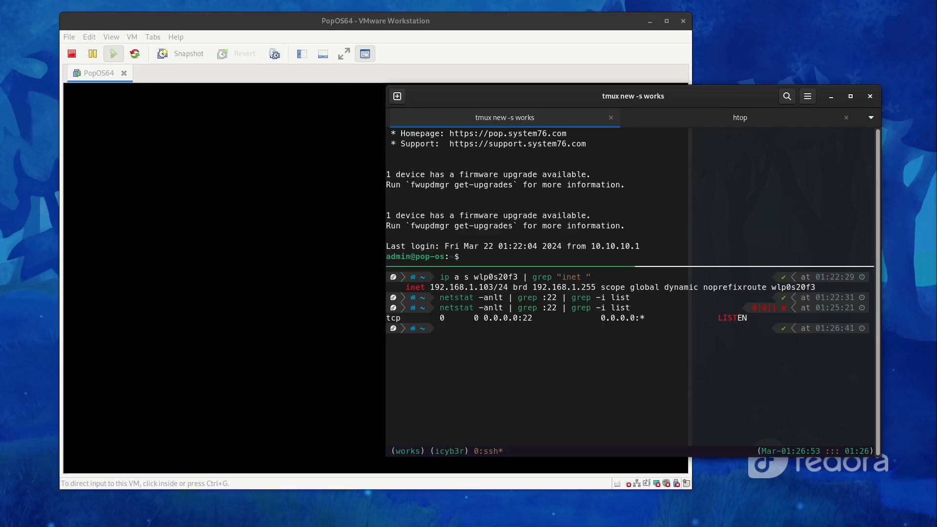